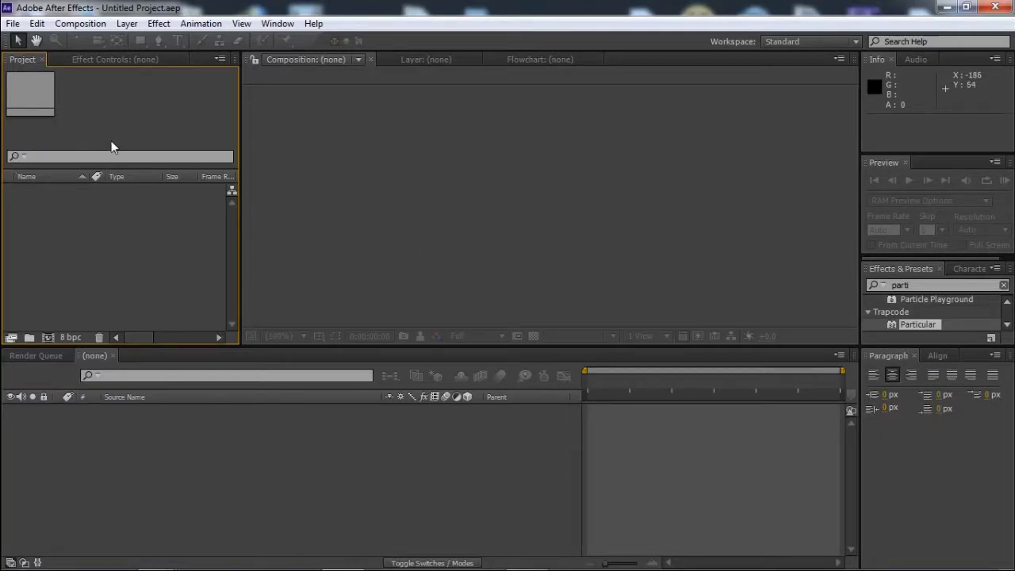
- Open the Composition menu in the empty Untitled Project
{"action": "left_click", "coordinate": [92, 26]}
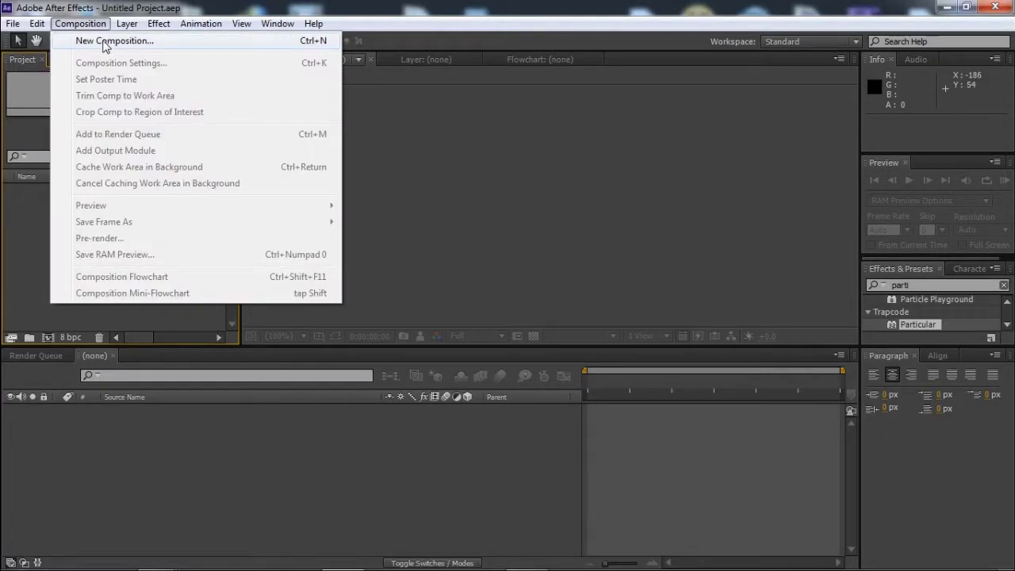
- Create Comp 1 with the HDV/HDTV 720 29.97 preset, 1280×720, about six seconds long
{"action": "left_click", "coordinate": [109, 37]}
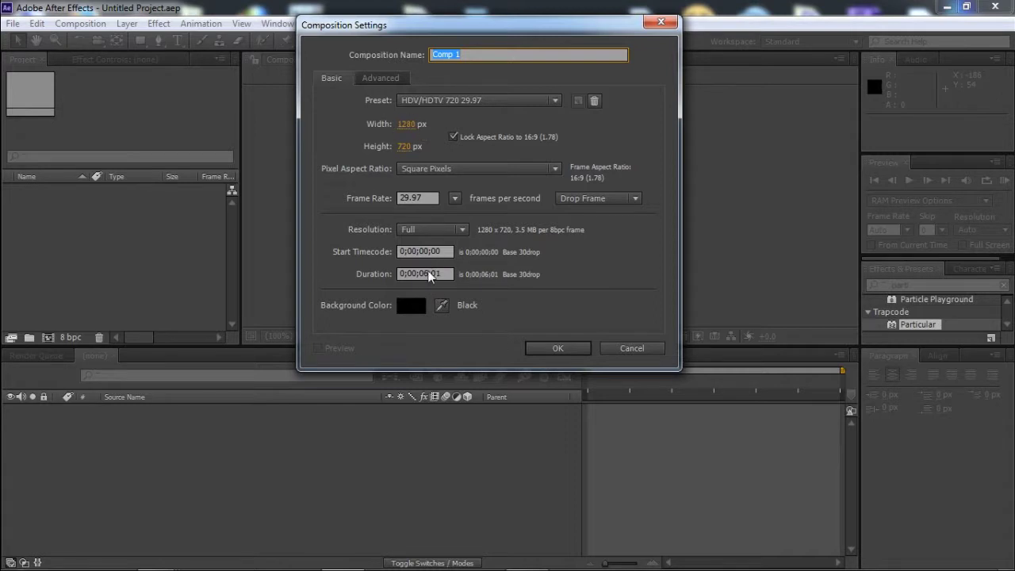
{"action": "left_click", "coordinate": [547, 348]}
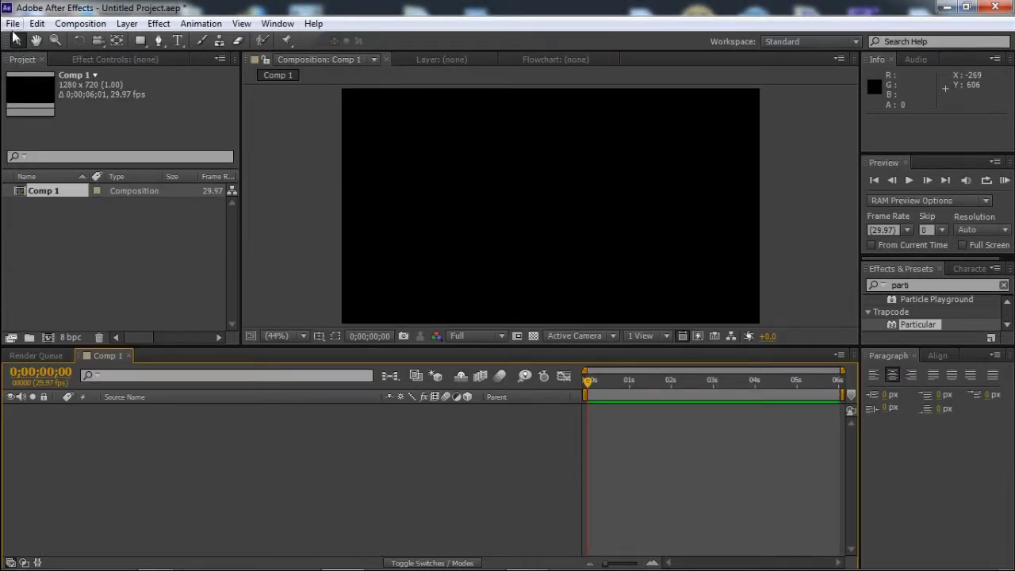
- Import Whaleshares-Logo.png from the logos folder into the project
{"action": "left_click", "coordinate": [13, 24]}
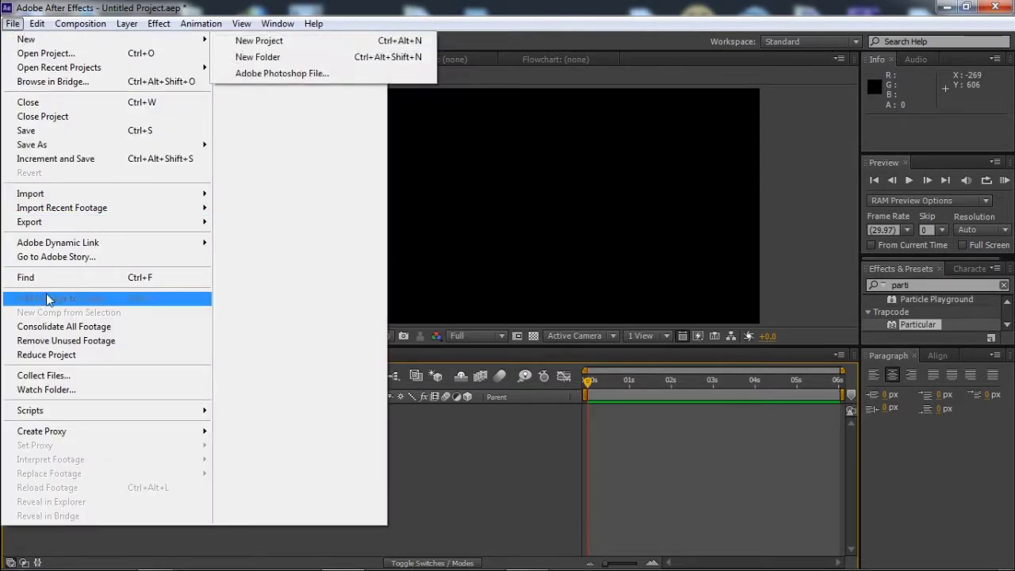
{"action": "mouse_move", "coordinate": [168, 200]}
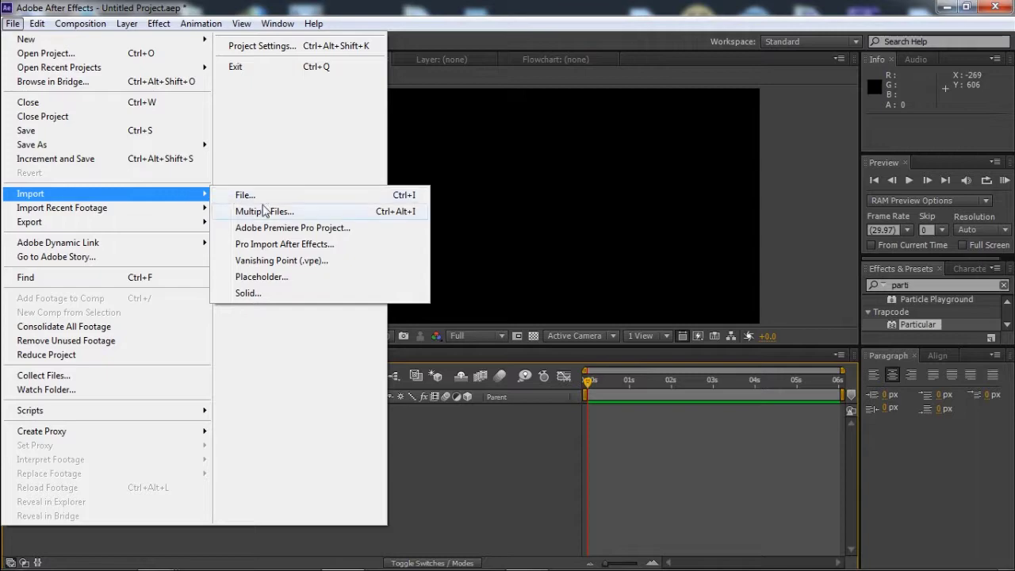
{"action": "left_click", "coordinate": [329, 199]}
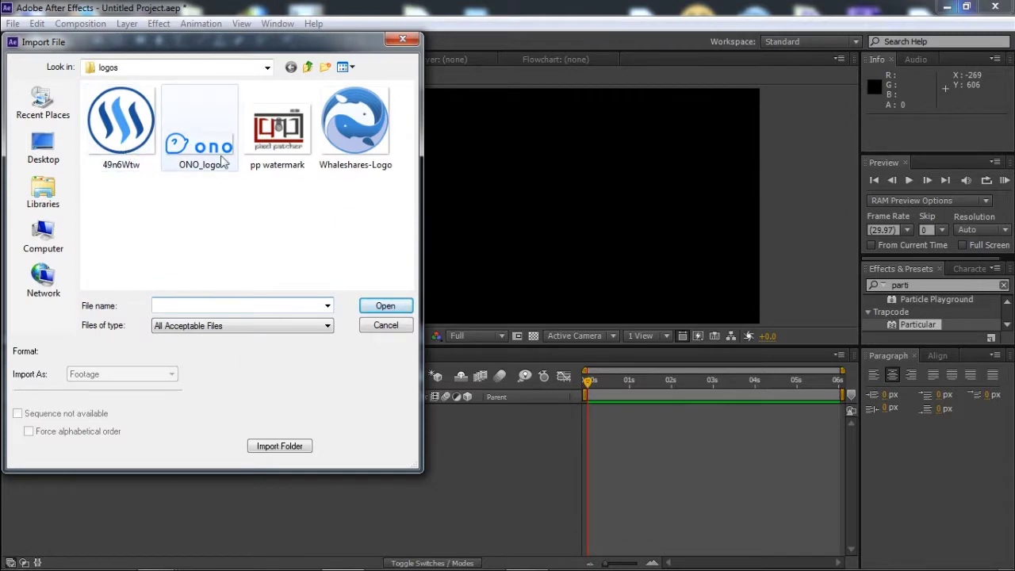
{"action": "left_click", "coordinate": [351, 146]}
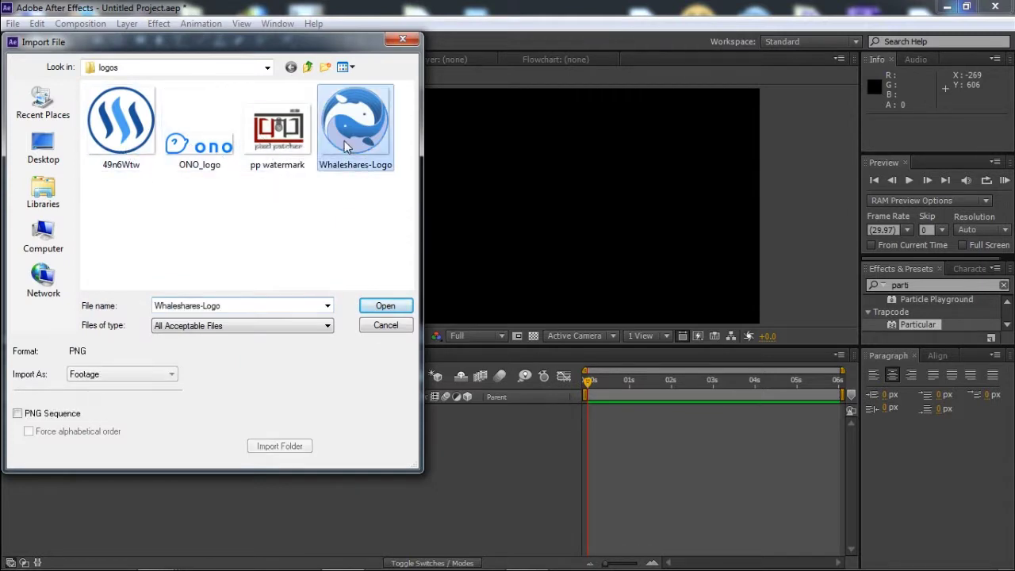
{"action": "left_click", "coordinate": [386, 305]}
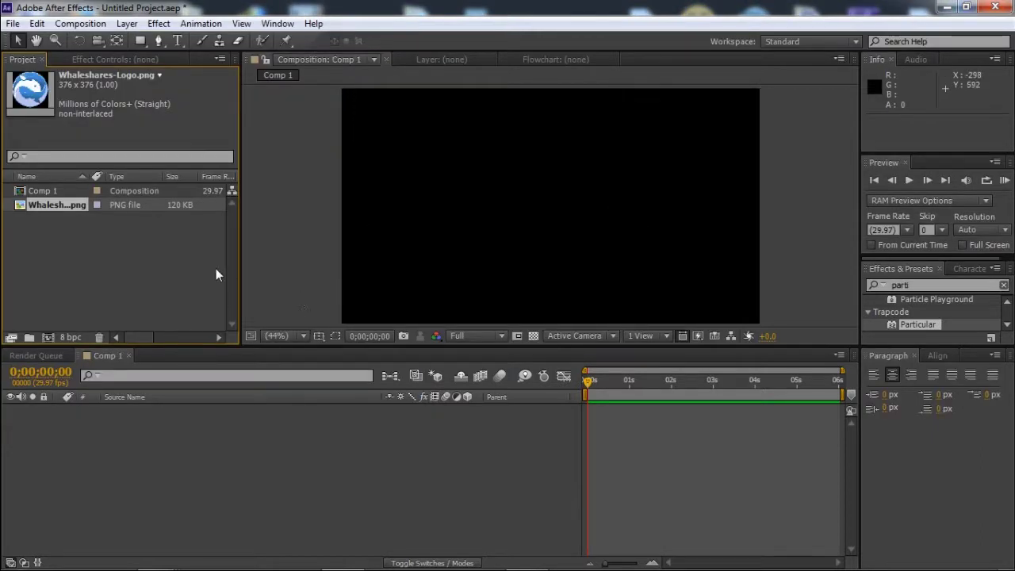
- Add a full-frame 1280x720 solid layer named bg to Comp 1
{"action": "left_click", "coordinate": [122, 451]}
{"action": "right_click", "coordinate": [122, 439]}
{"action": "left_click", "coordinate": [200, 427]}
{"action": "right_click", "coordinate": [187, 435]}
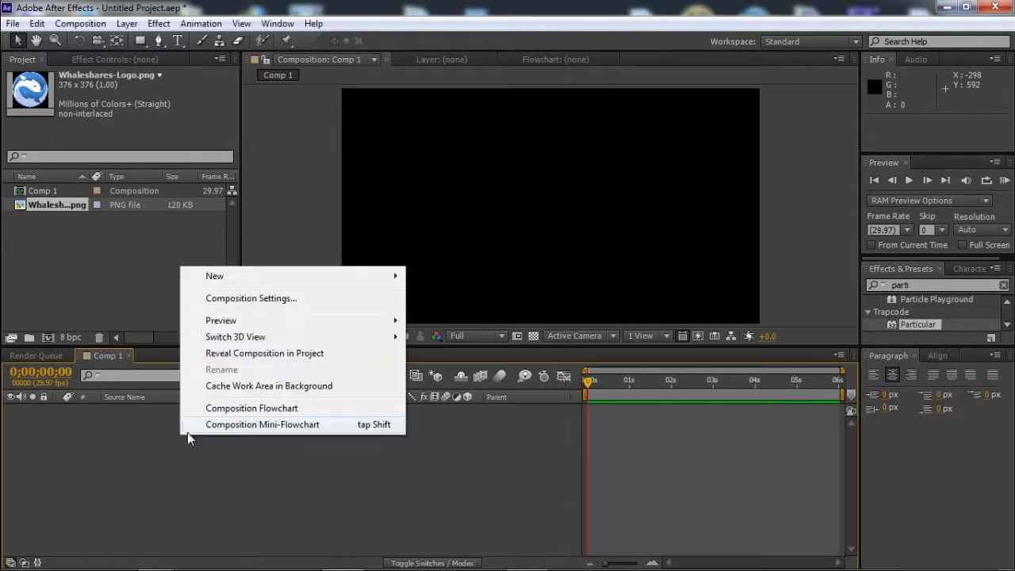
{"action": "mouse_move", "coordinate": [351, 275]}
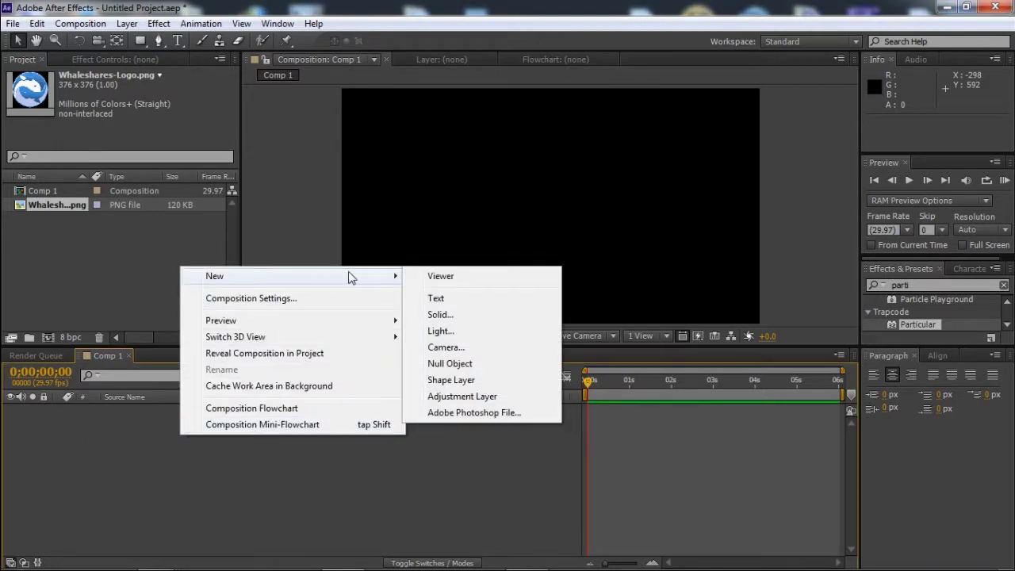
{"action": "left_click", "coordinate": [457, 315]}
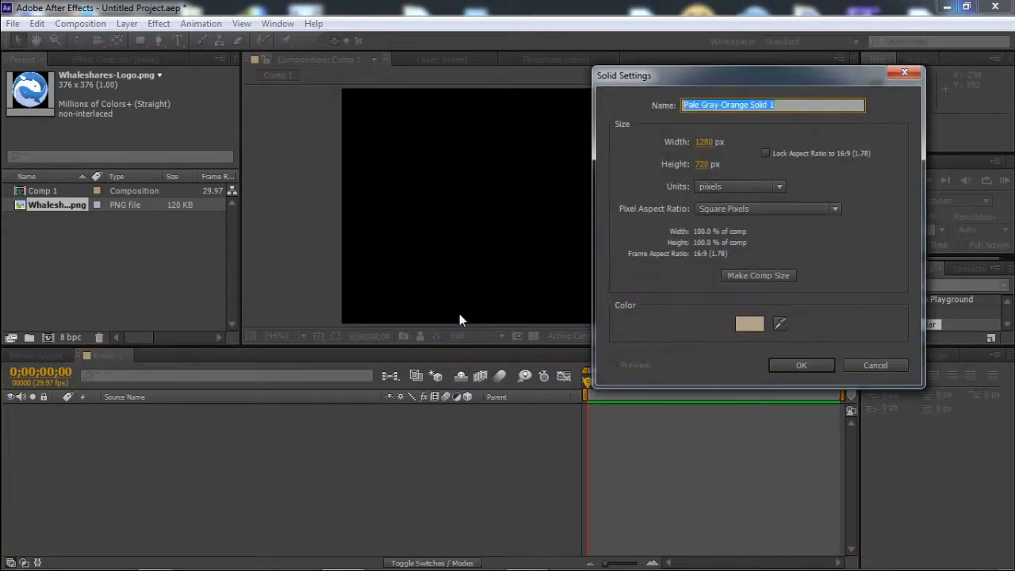
{"action": "type", "text": "bg"}
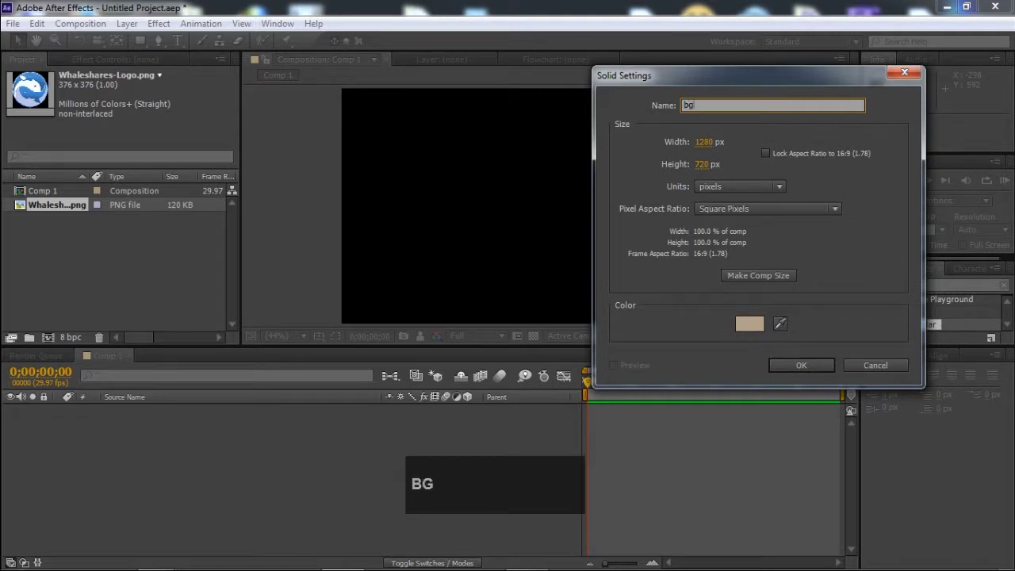
{"action": "left_click", "coordinate": [801, 365]}
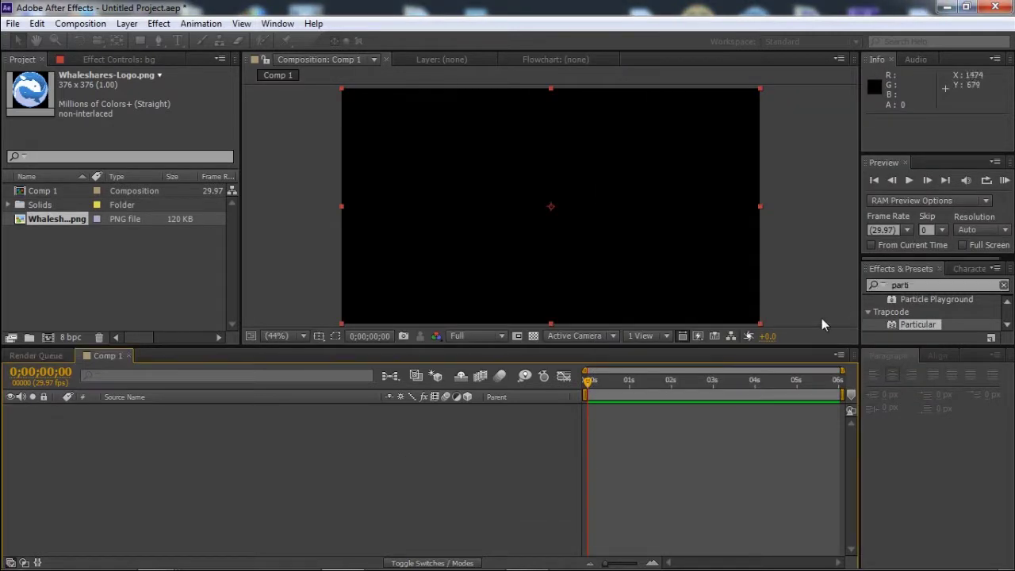
- Apply the Ramp effect to the bg layer and set Ramp Shape to Radial
{"action": "left_click", "coordinate": [913, 266]}
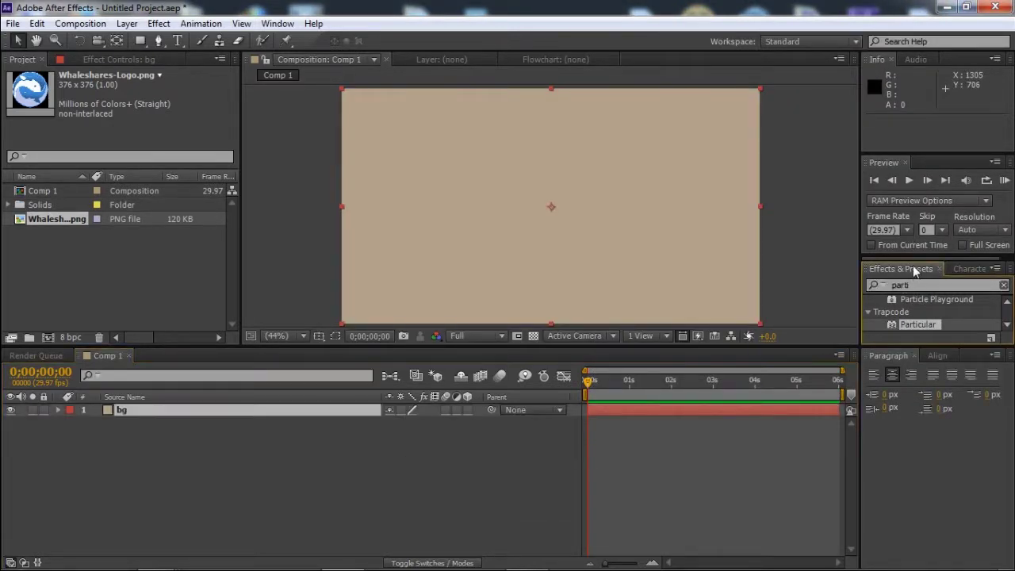
{"action": "left_click", "coordinate": [912, 284]}
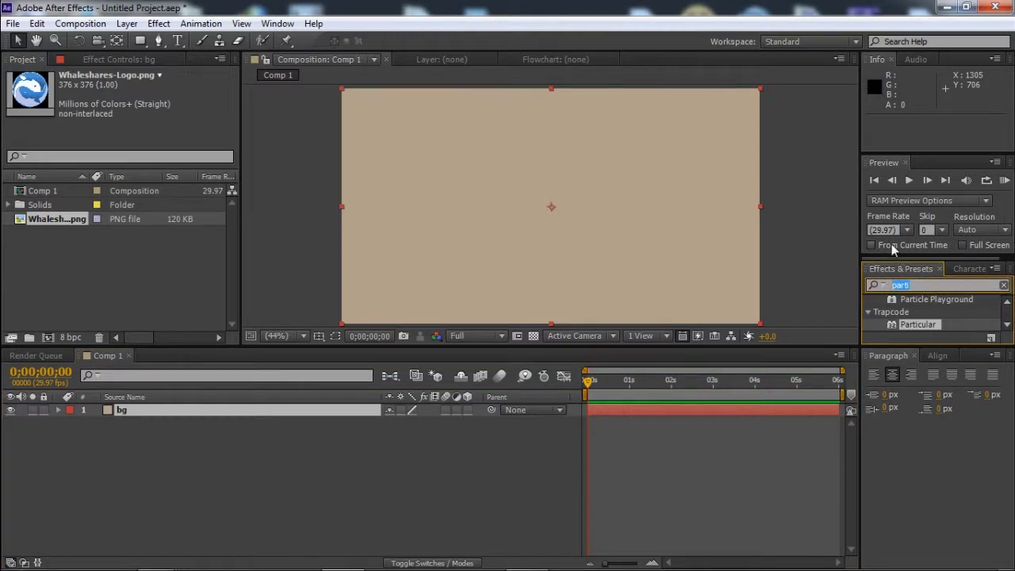
{"action": "type", "text": "ramp"}
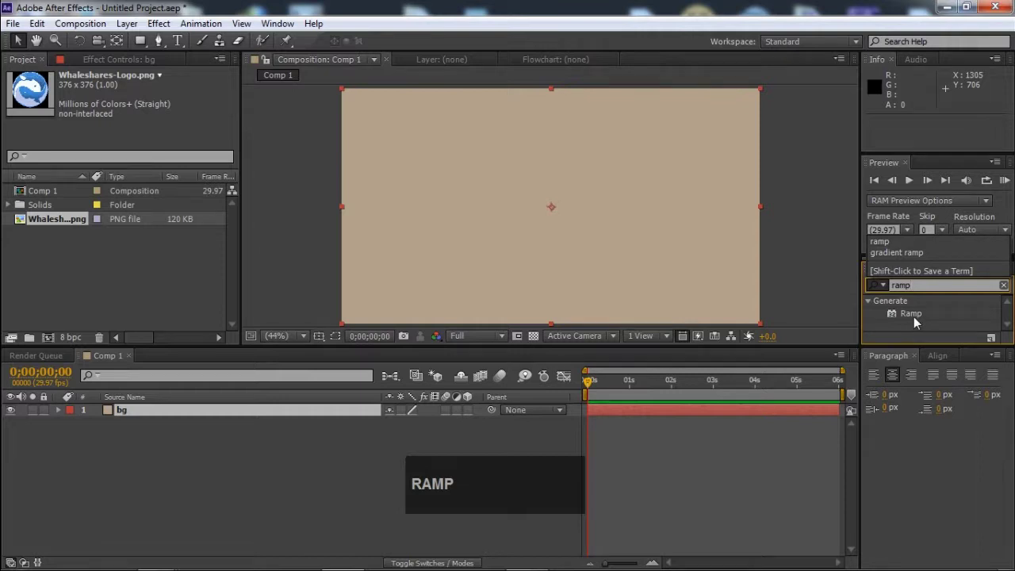
{"action": "double_click", "coordinate": [912, 314]}
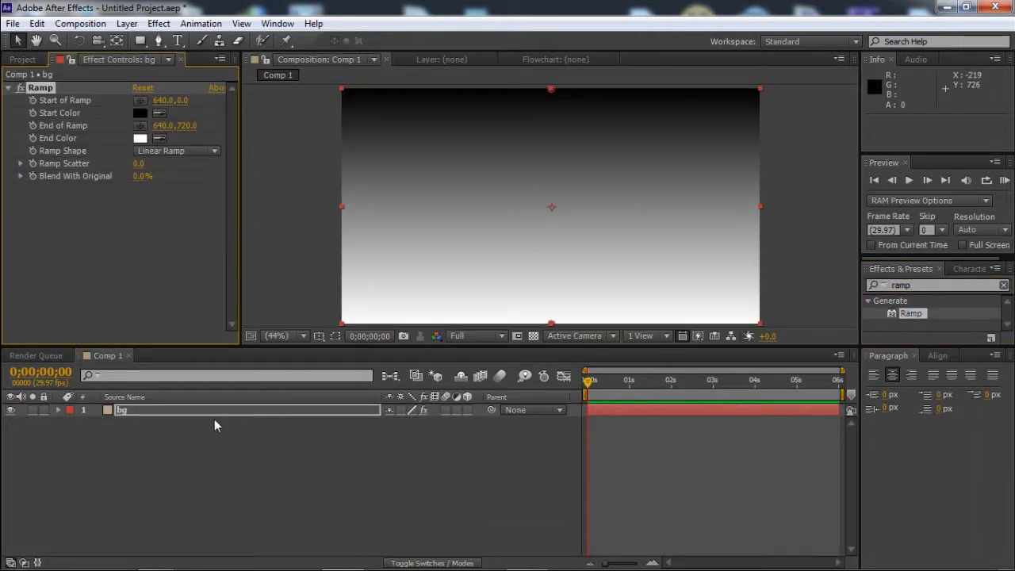
{"action": "left_click", "coordinate": [210, 410]}
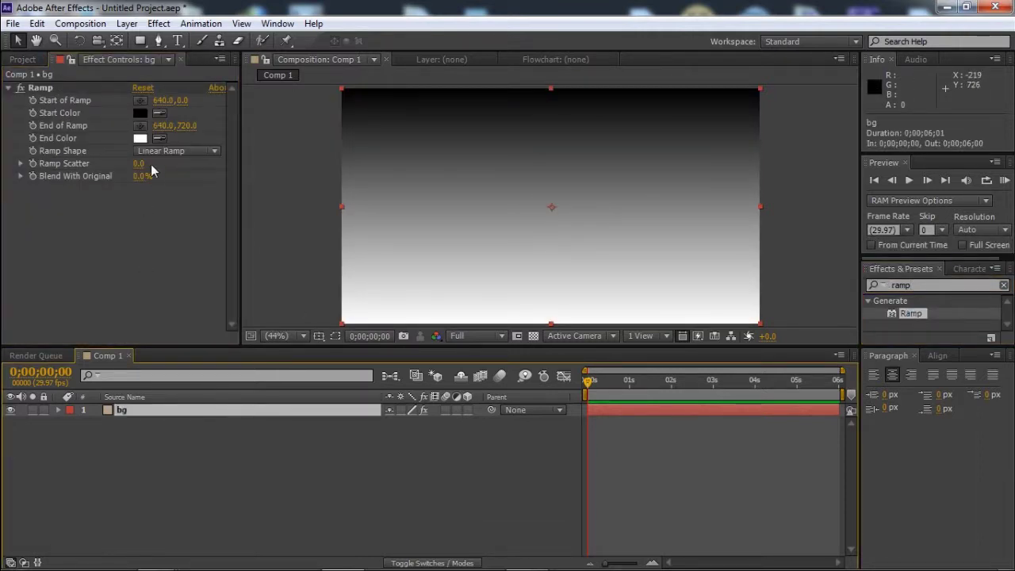
{"action": "left_click", "coordinate": [176, 151]}
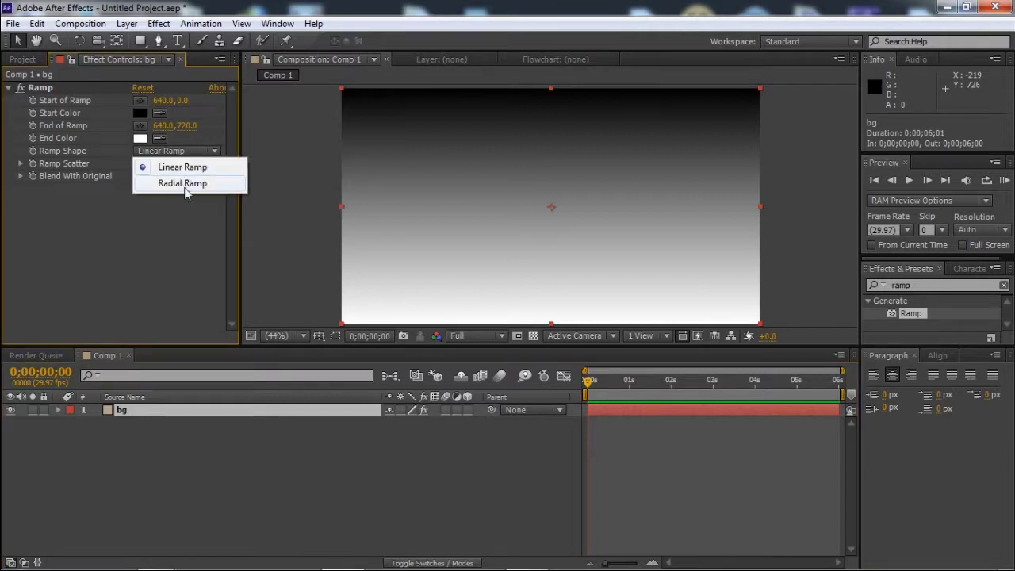
{"action": "left_click", "coordinate": [182, 183]}
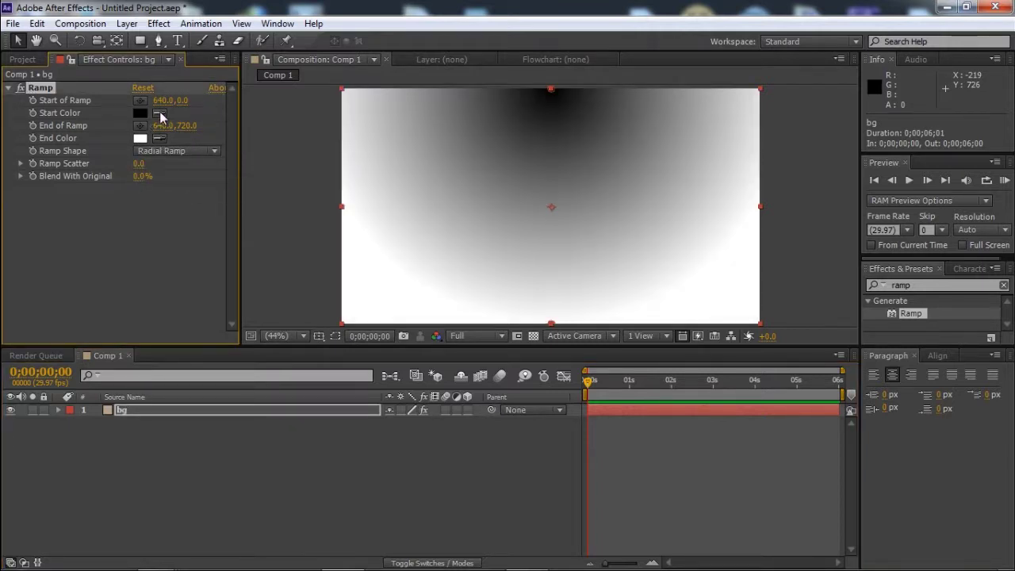
- Make the ramp white at the frame centre, fading to dark grey toward the bottom-left corner
{"action": "left_click", "coordinate": [146, 138]}
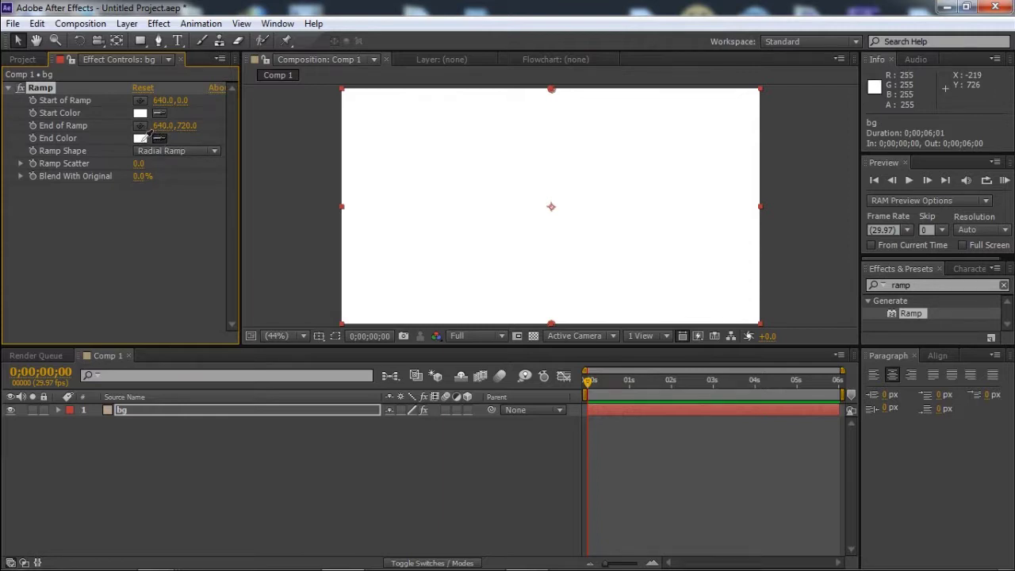
{"action": "left_click", "coordinate": [160, 138]}
{"action": "left_click", "coordinate": [171, 241]}
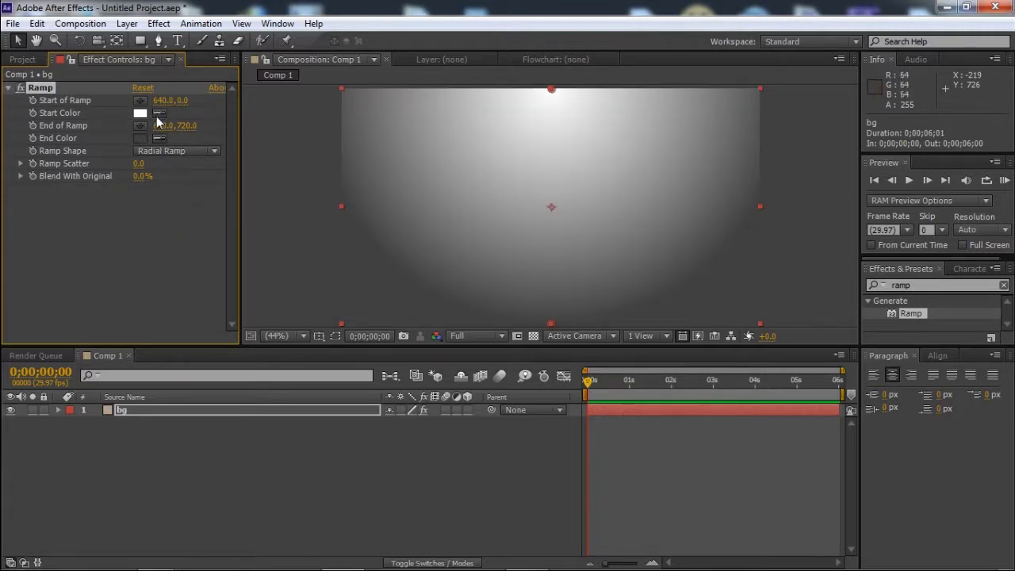
{"action": "left_click", "coordinate": [140, 102]}
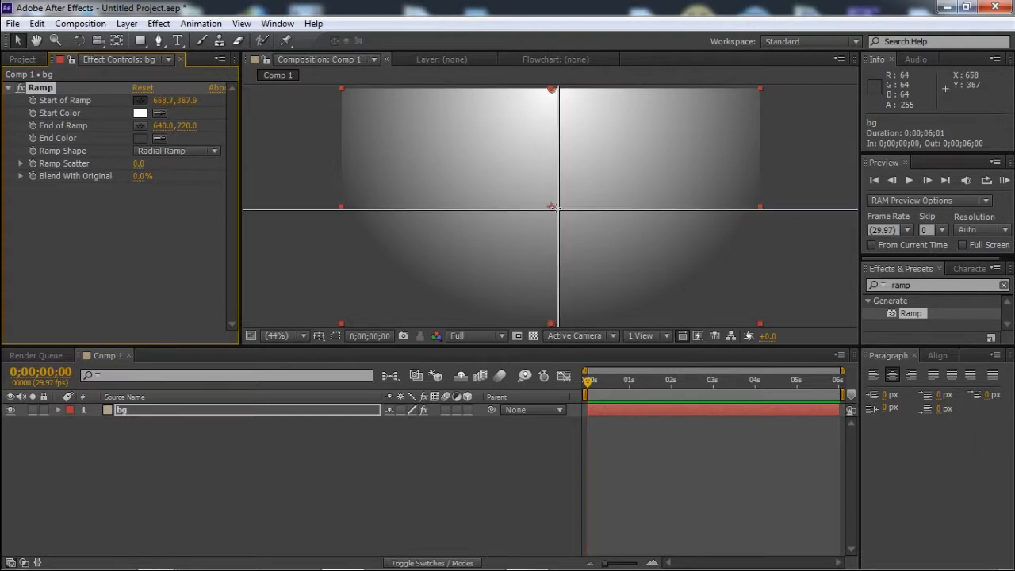
{"action": "left_click", "coordinate": [552, 207]}
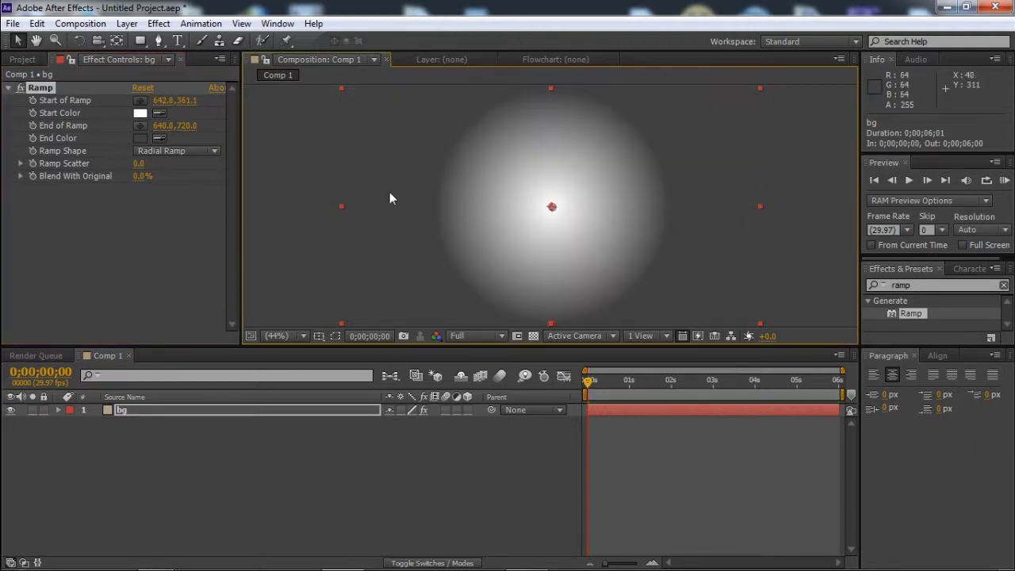
{"action": "left_click", "coordinate": [140, 127]}
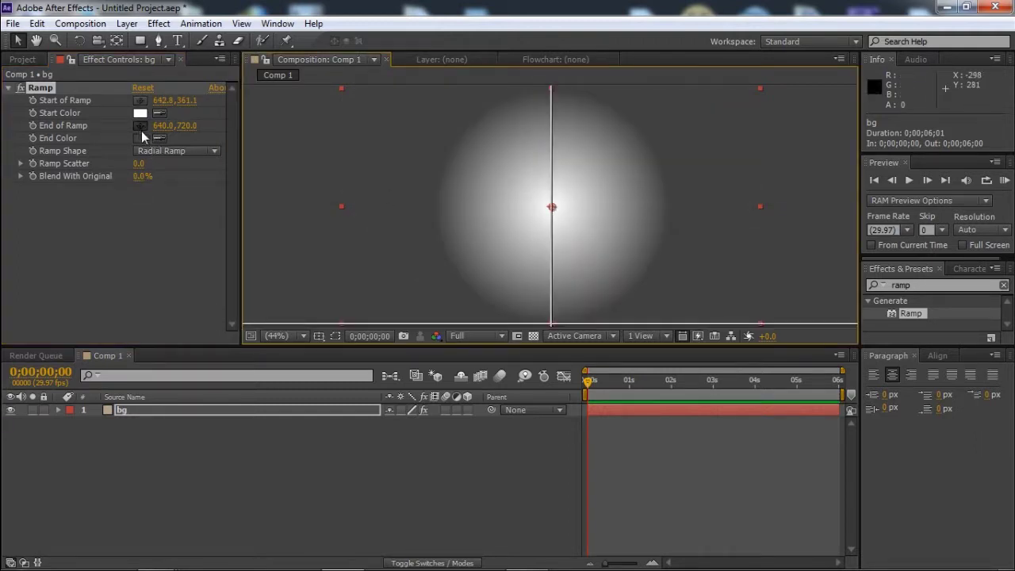
{"action": "left_click", "coordinate": [314, 322]}
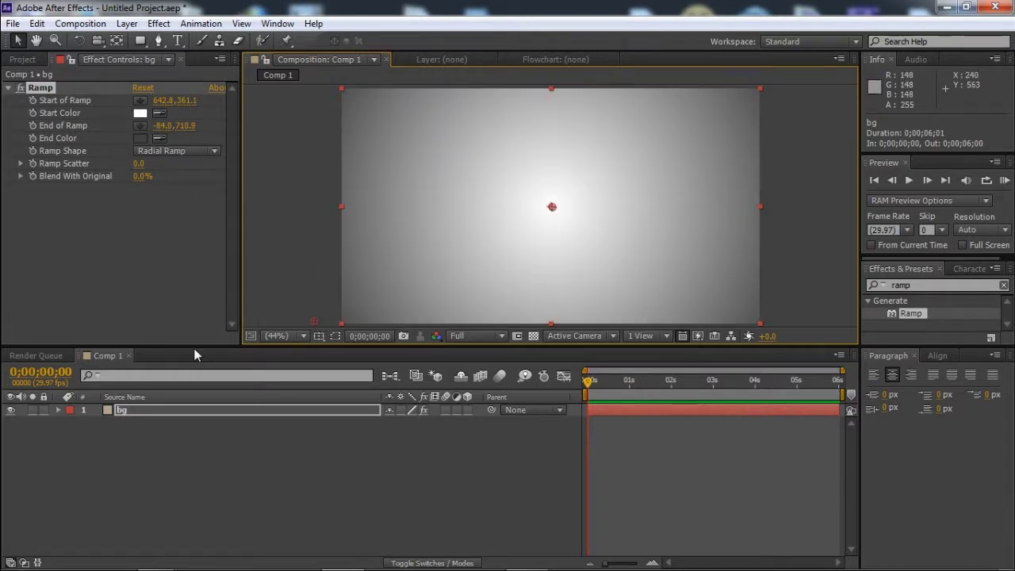
{"action": "left_click", "coordinate": [154, 459]}
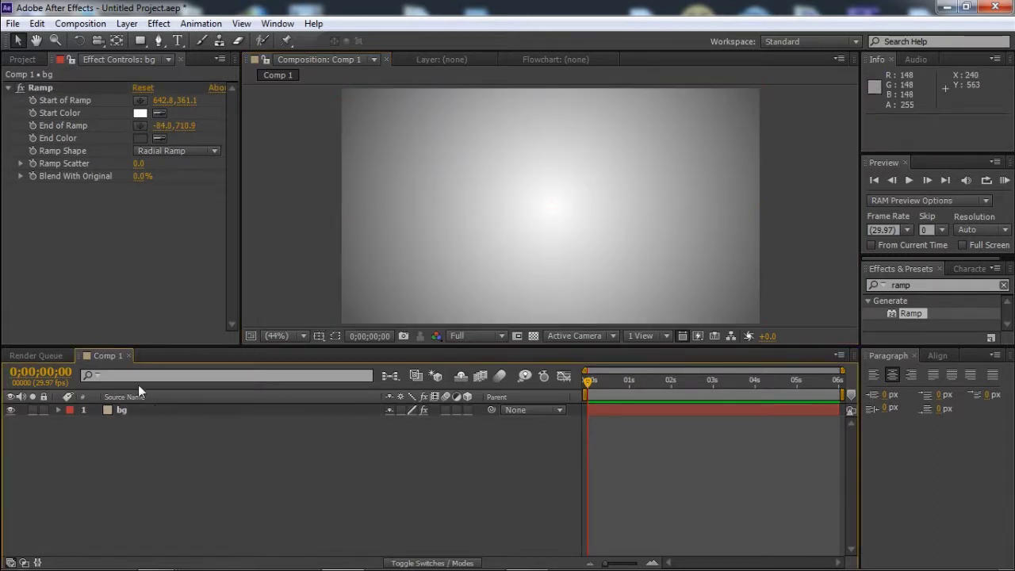
{"action": "left_click", "coordinate": [29, 60]}
- Place Whaleshares-Logo.png in Comp 1 above bg, centred over the gradient
{"action": "left_click", "coordinate": [54, 354]}
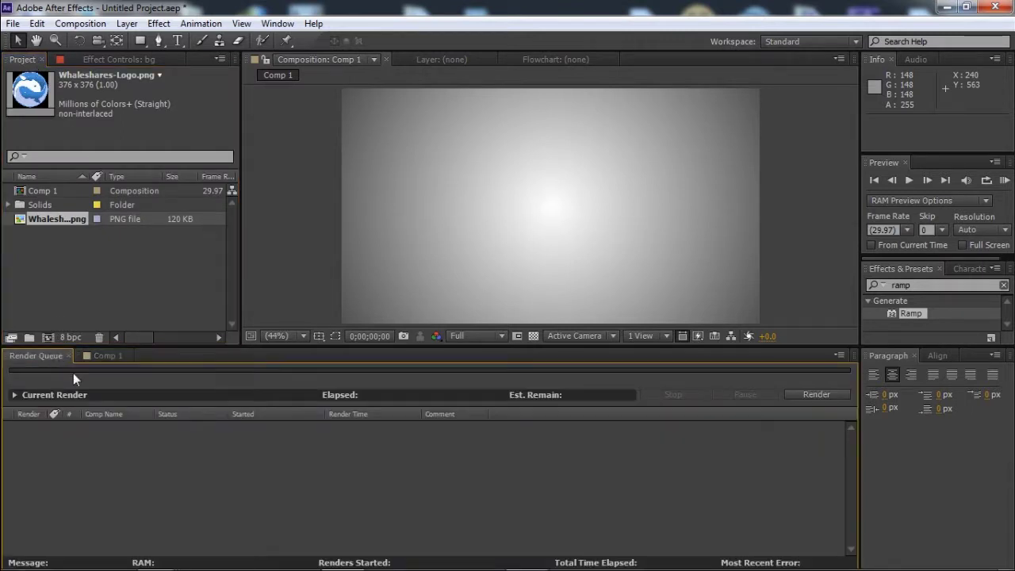
{"action": "left_click", "coordinate": [105, 355]}
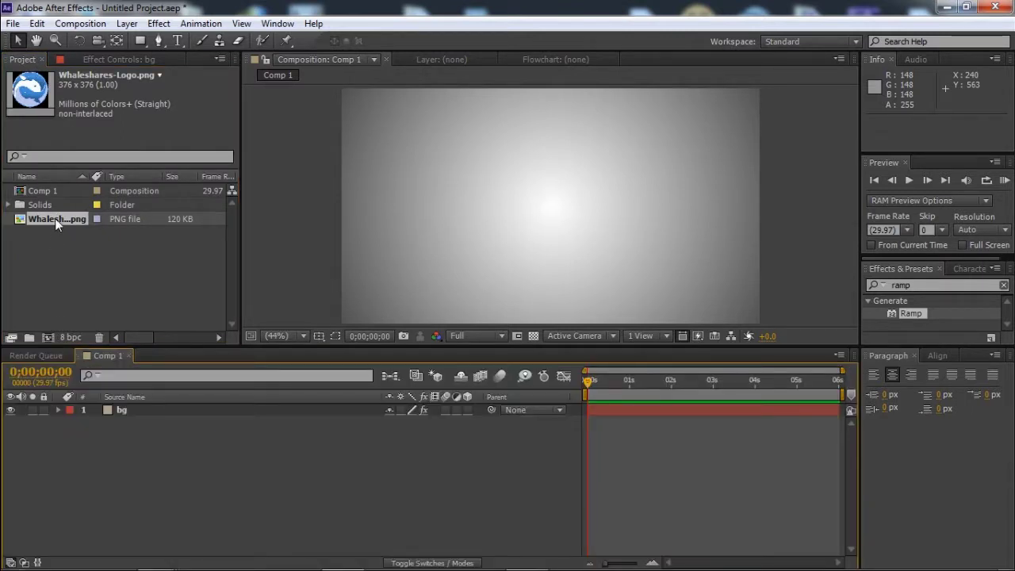
{"action": "left_click_drag", "start_coordinate": [56, 219], "coordinate": [114, 409]}
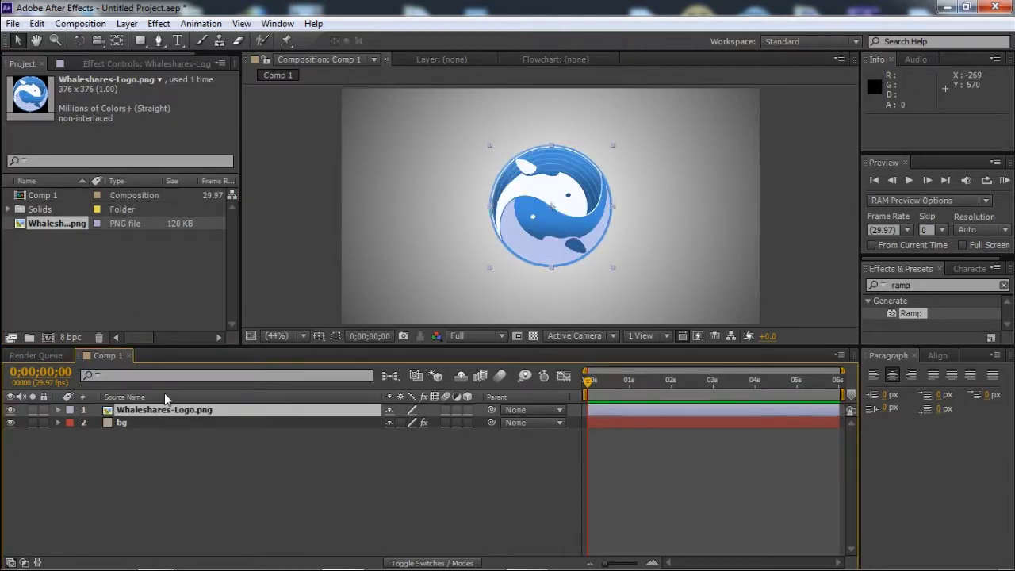
{"action": "right_click", "coordinate": [193, 414]}
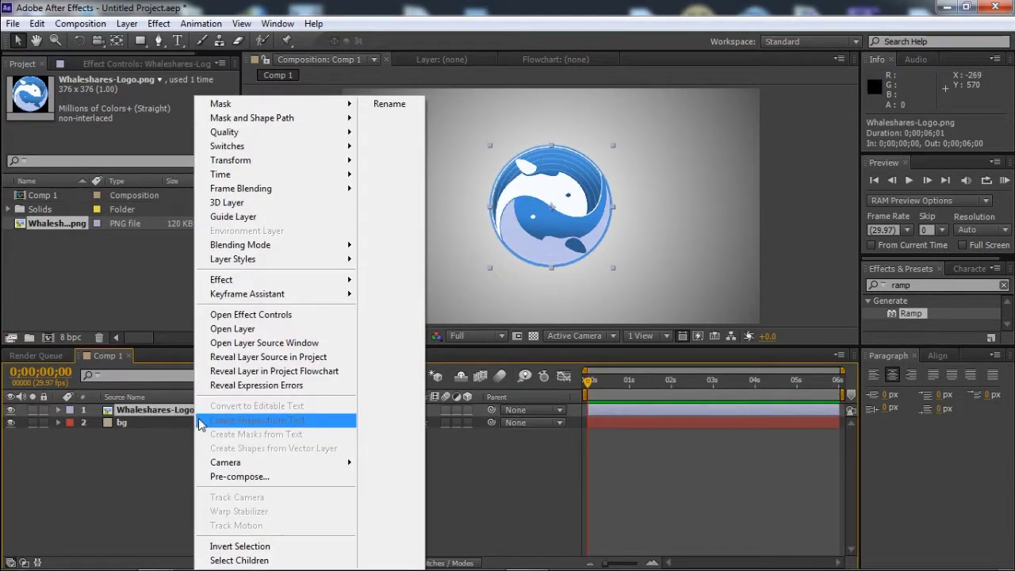
- Pre-compose the logo layer into Whaleshares-Logo.png Comp 1 and open that comp
{"action": "left_click", "coordinate": [265, 480]}
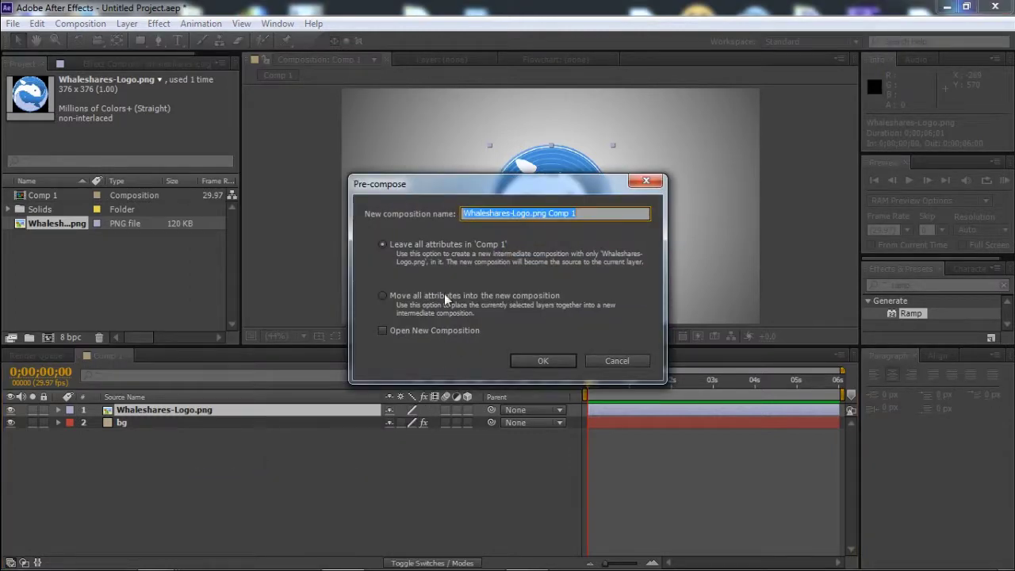
{"action": "left_click", "coordinate": [541, 362]}
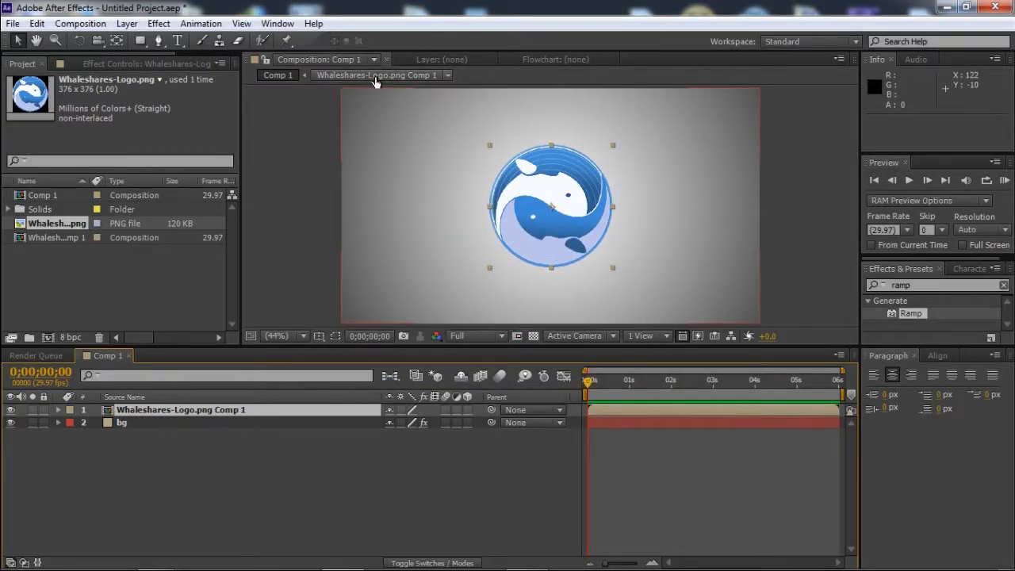
{"action": "left_click", "coordinate": [376, 77]}
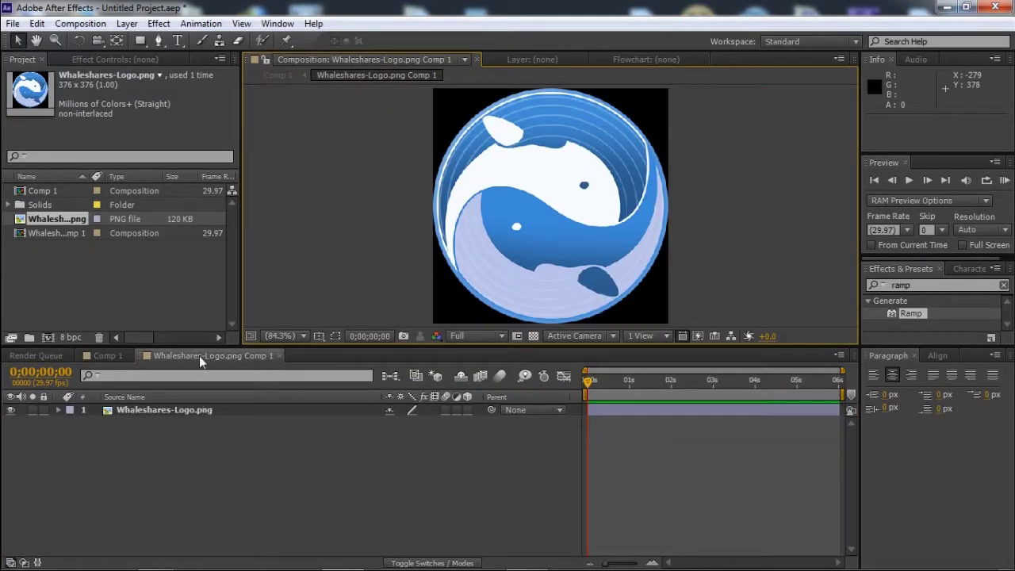
- Pre-compose the logo inside it again as Whaleshares-Logo.png Comp 2
{"action": "left_click", "coordinate": [180, 413]}
{"action": "right_click", "coordinate": [180, 413]}
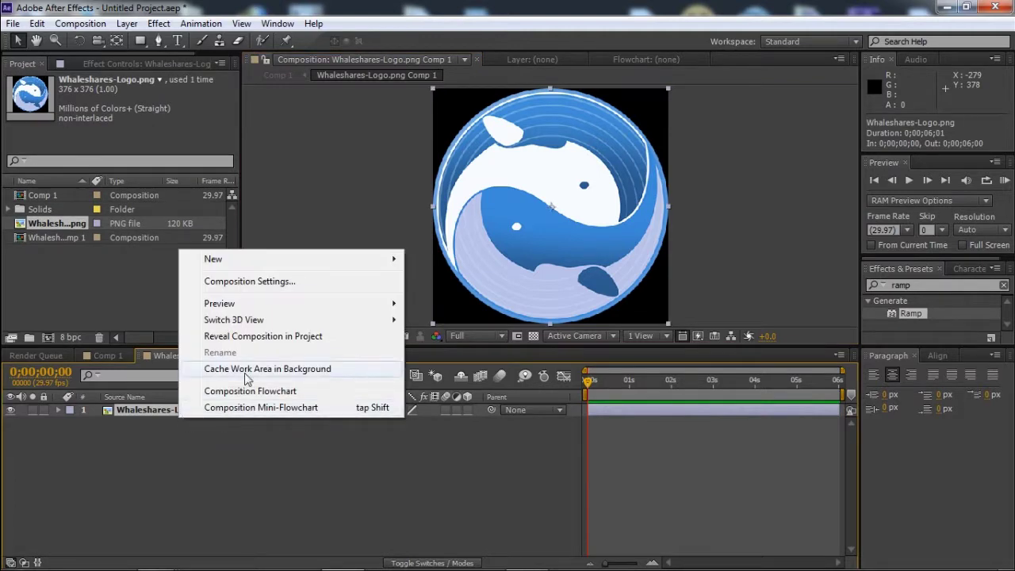
{"action": "right_click", "coordinate": [135, 402]}
{"action": "left_click", "coordinate": [120, 413]}
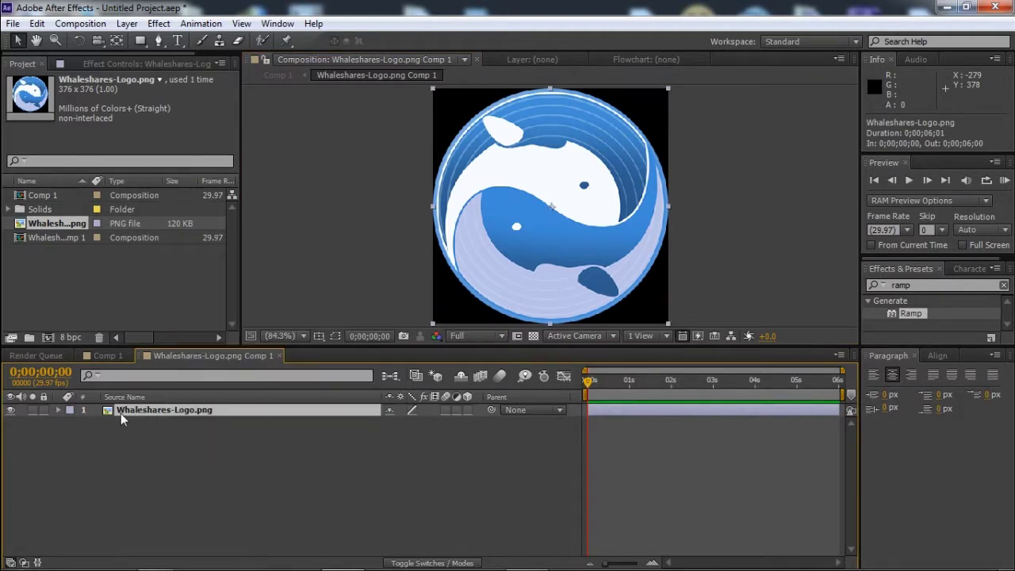
{"action": "right_click", "coordinate": [120, 414]}
{"action": "left_click", "coordinate": [170, 475]}
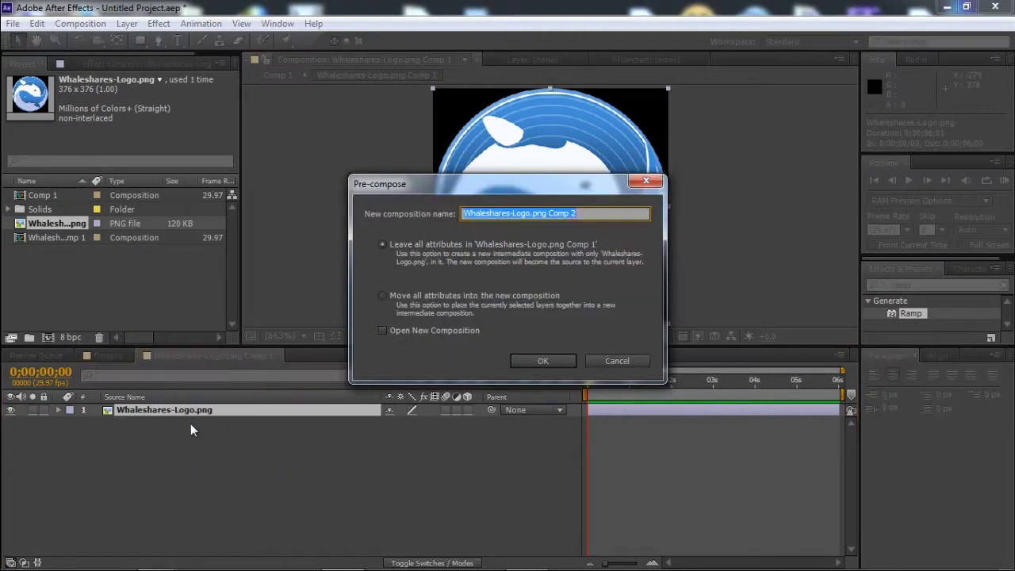
{"action": "left_click", "coordinate": [546, 361]}
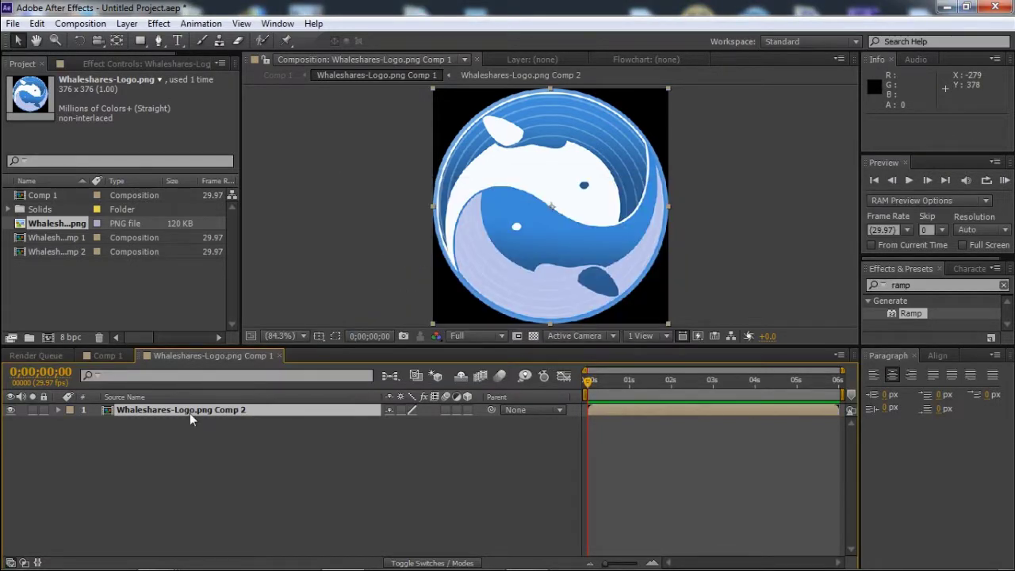
- Draw a tall narrow rectangular Mask 1 just left of the frame and select its Mask Path
{"action": "left_click", "coordinate": [144, 41]}
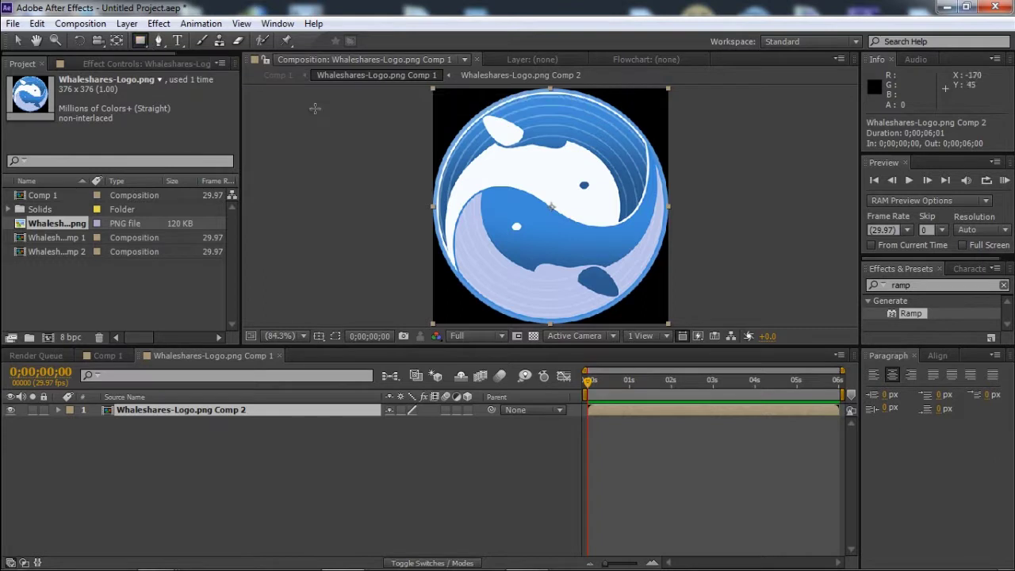
{"action": "left_click_drag", "start_coordinate": [380, 89], "coordinate": [413, 324]}
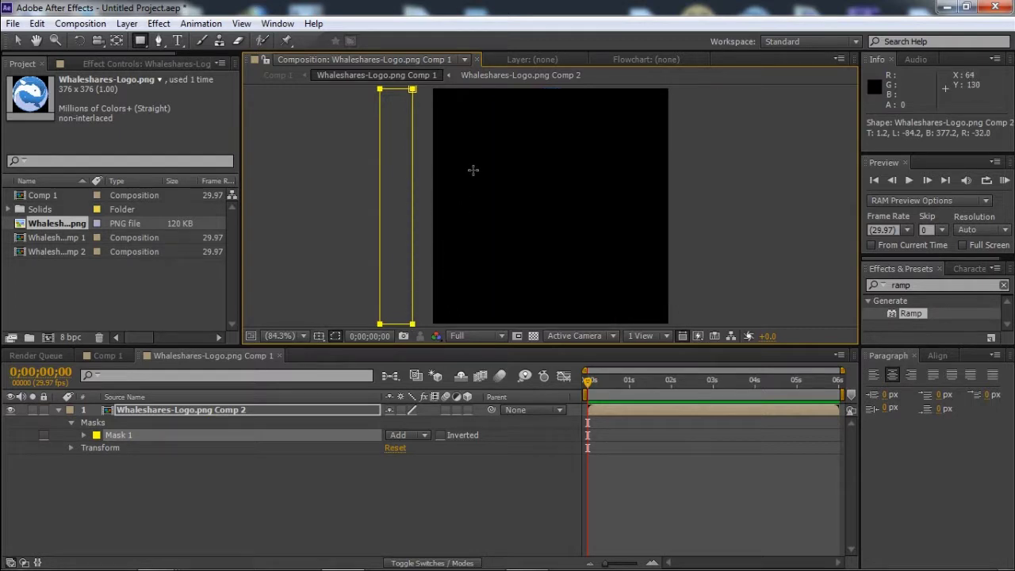
{"action": "left_click", "coordinate": [84, 436]}
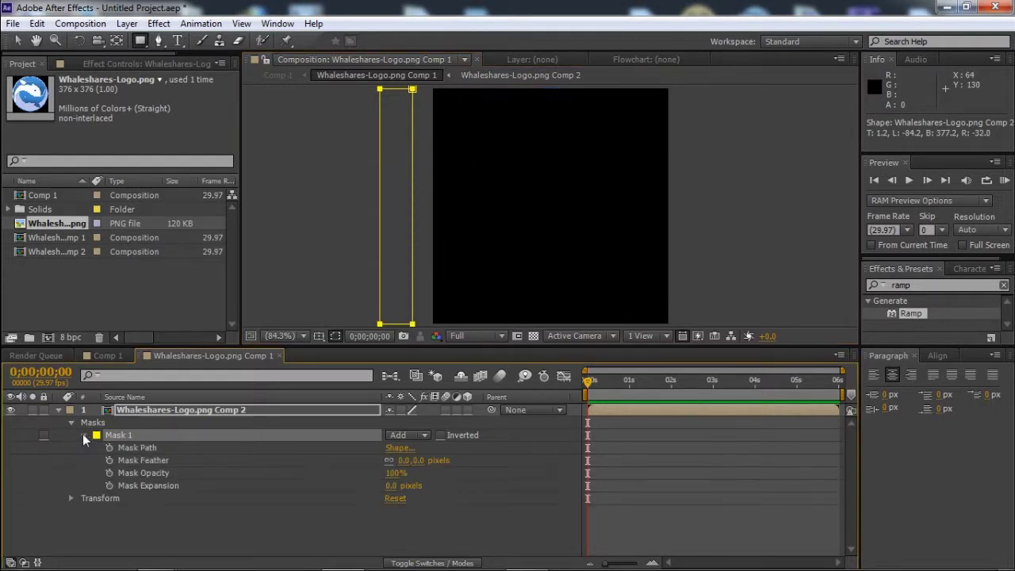
{"action": "left_click", "coordinate": [148, 448]}
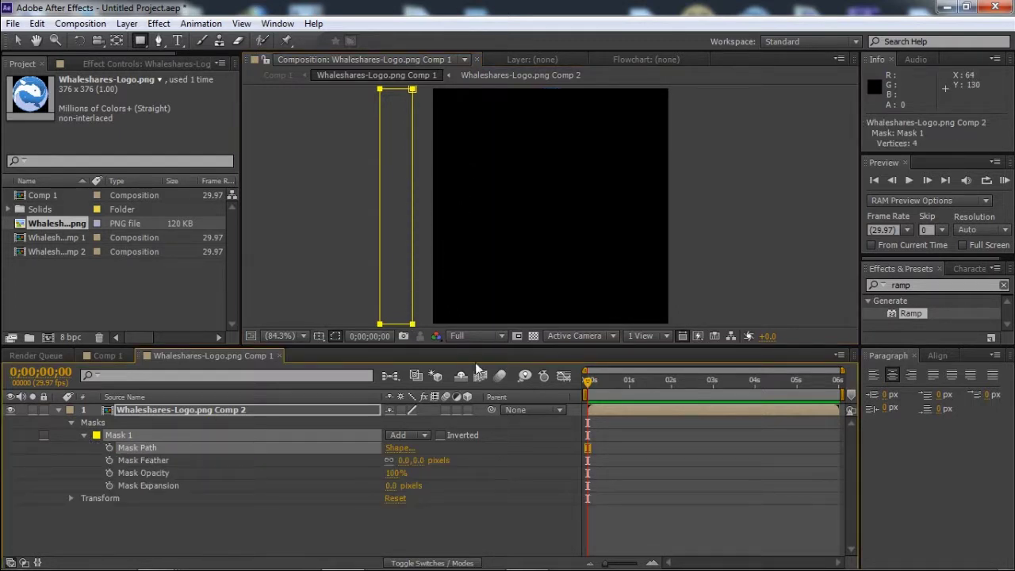
- Keyframe Mask Path at 0;00;00;07, adjust Mask Feather, and move the time to 0;00;03;00
{"action": "left_click_drag", "start_coordinate": [591, 385], "coordinate": [600, 385]}
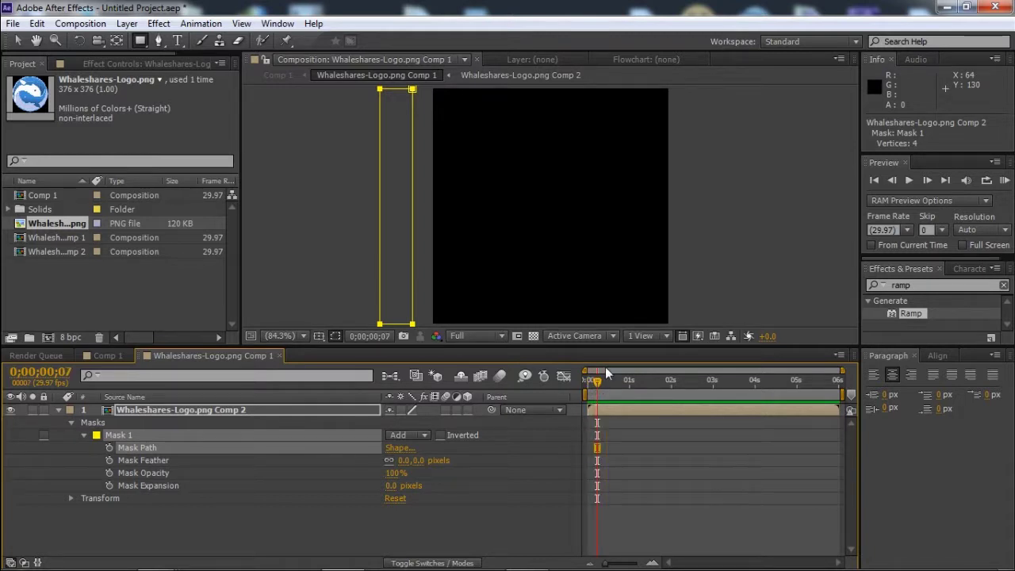
{"action": "left_click", "coordinate": [109, 447]}
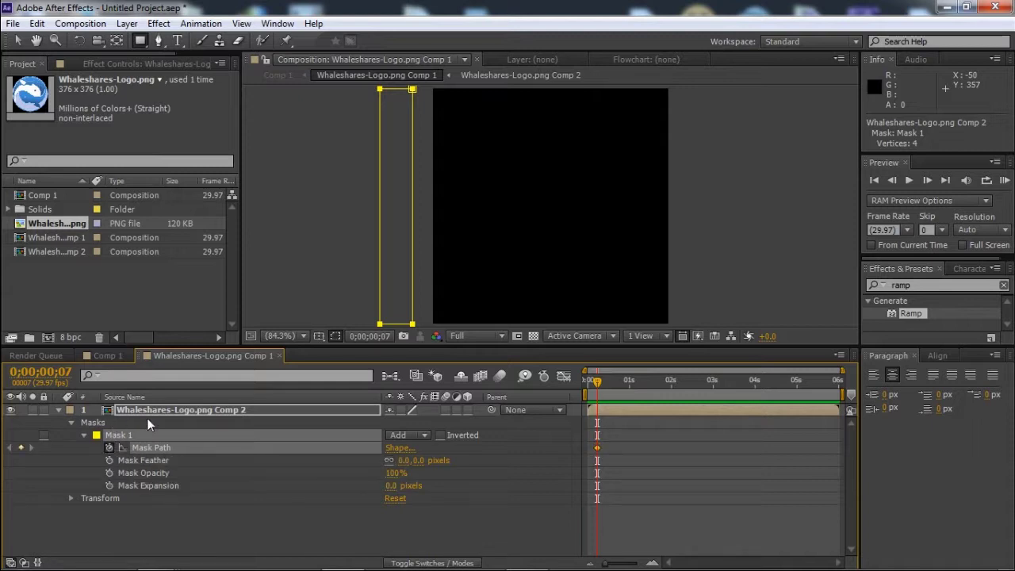
{"action": "left_click", "coordinate": [418, 460]}
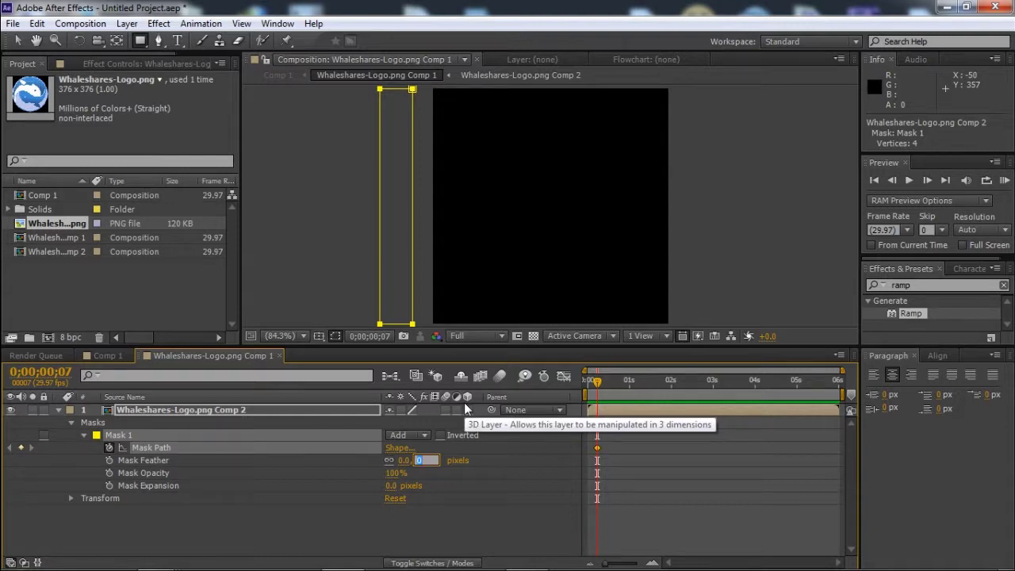
{"action": "key", "text": "Return"}
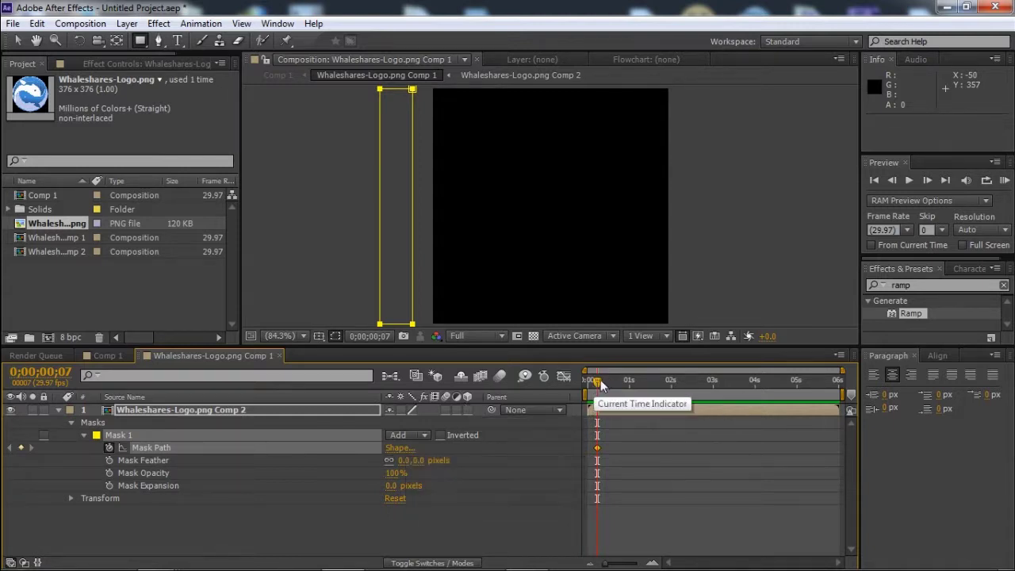
{"action": "left_click_drag", "start_coordinate": [597, 386], "coordinate": [713, 384]}
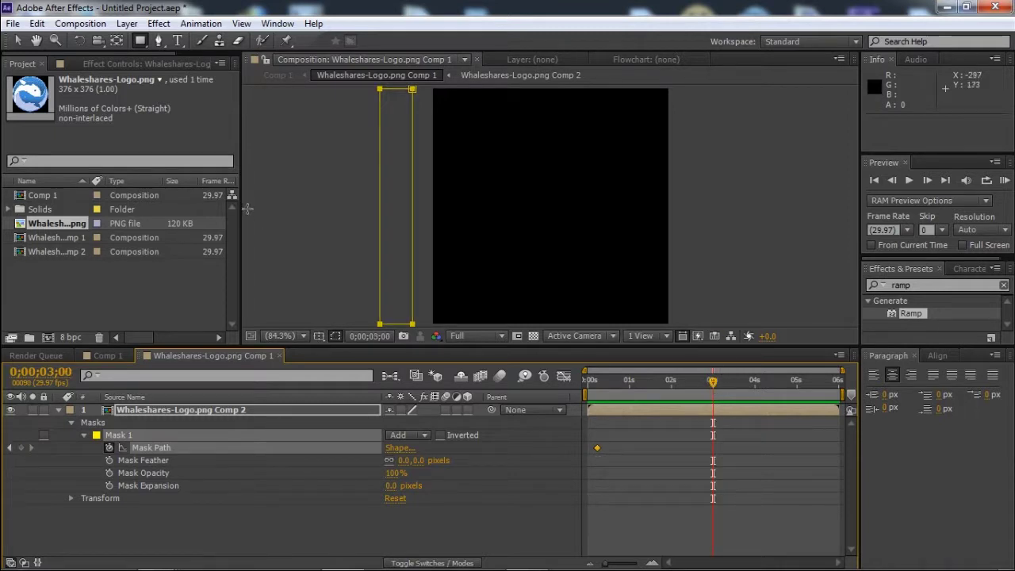
- Move all four Mask 1 vertices beyond the frame's right edge, keyframing the path at 0;00;03;00
{"action": "left_click", "coordinate": [19, 45]}
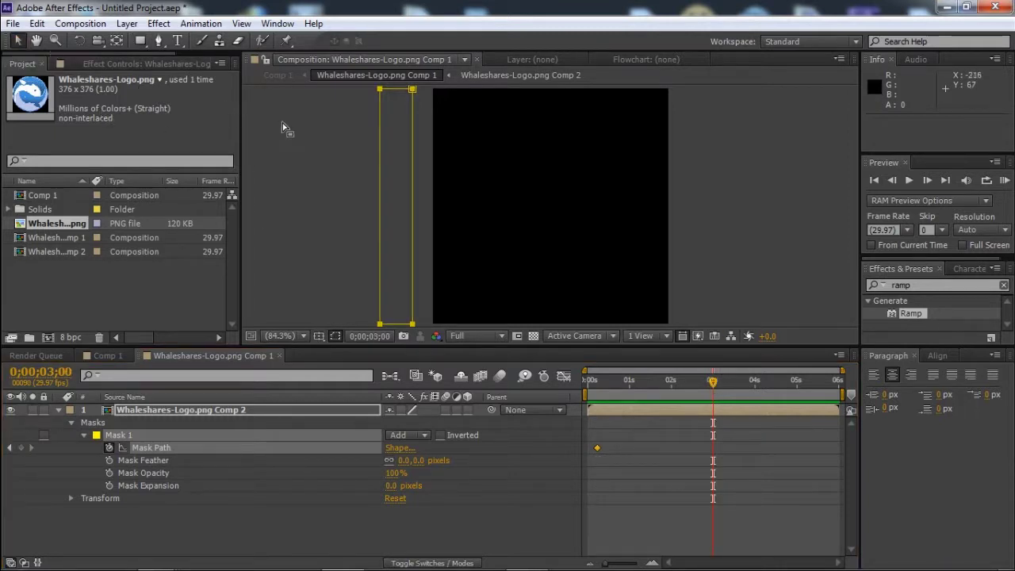
{"action": "left_click_drag", "start_coordinate": [344, 89], "coordinate": [415, 300]}
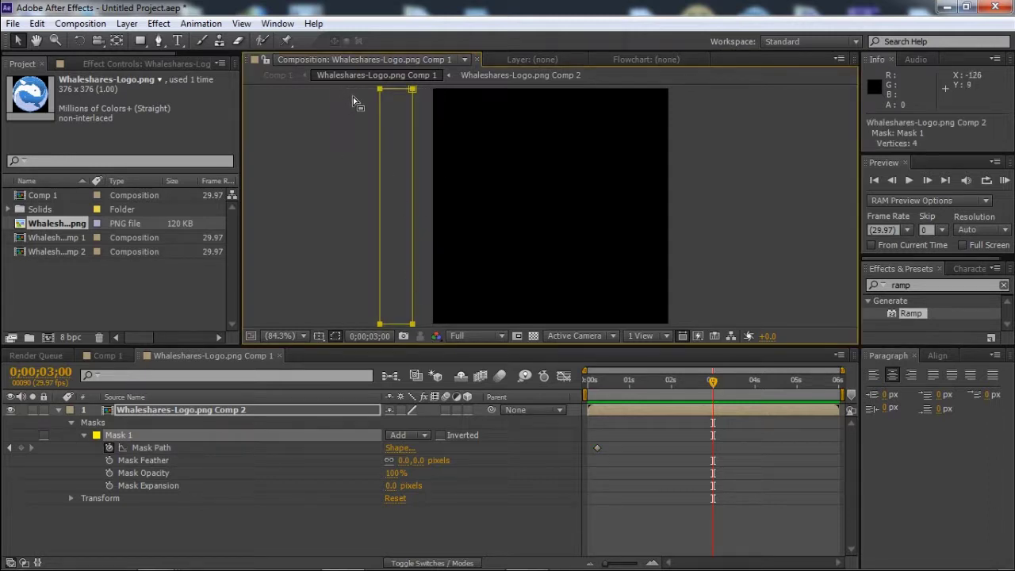
{"action": "left_click_drag", "start_coordinate": [359, 89], "coordinate": [433, 324]}
{"action": "left_click", "coordinate": [138, 448]}
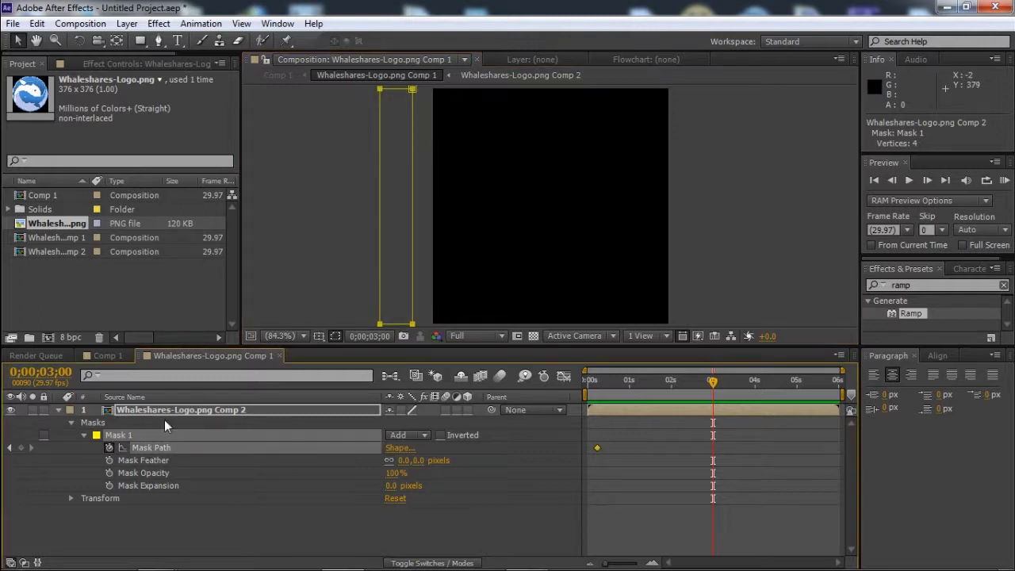
{"action": "left_click_drag", "start_coordinate": [370, 86], "coordinate": [434, 336]}
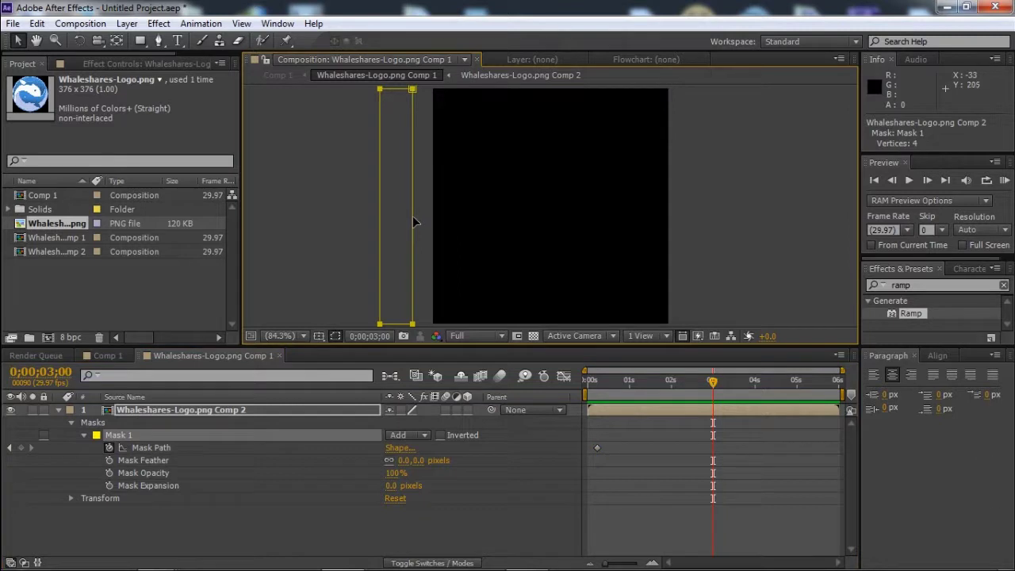
{"action": "left_click_drag", "start_coordinate": [413, 216], "coordinate": [729, 214]}
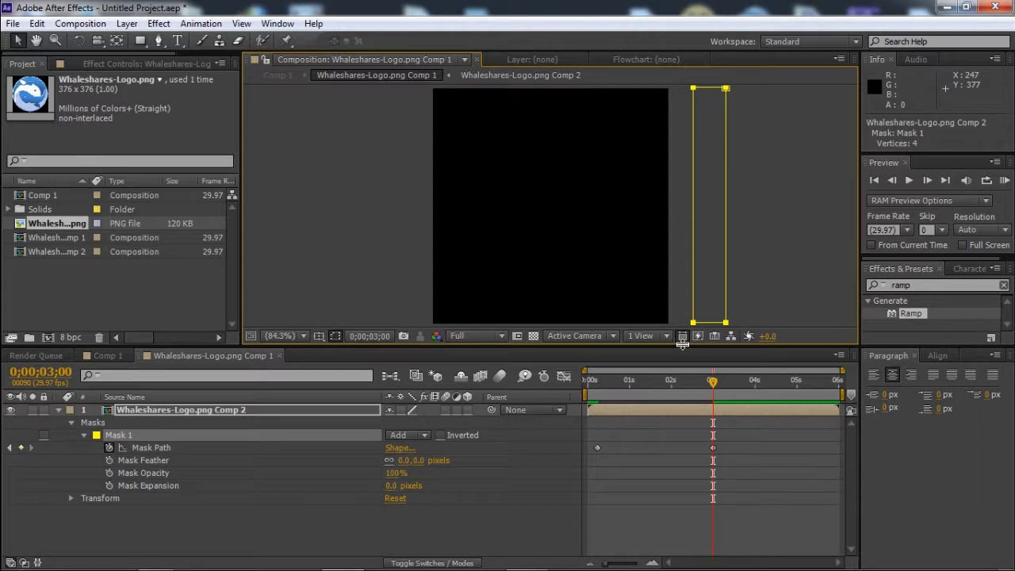
- Preview the mask sweep and check it at 0;00;01;21
{"action": "key", "text": "KP_0"}
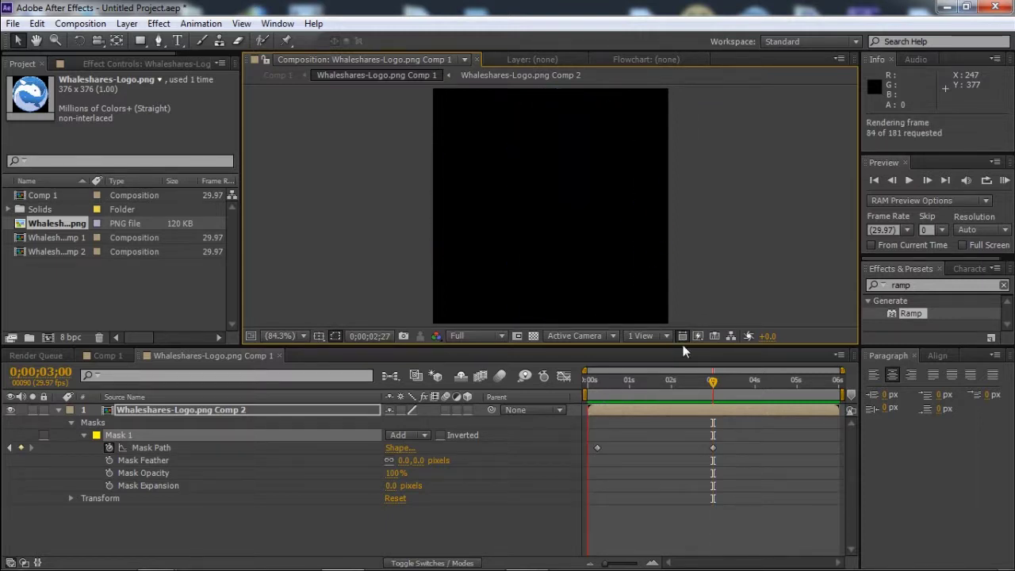
{"action": "key", "text": "space"}
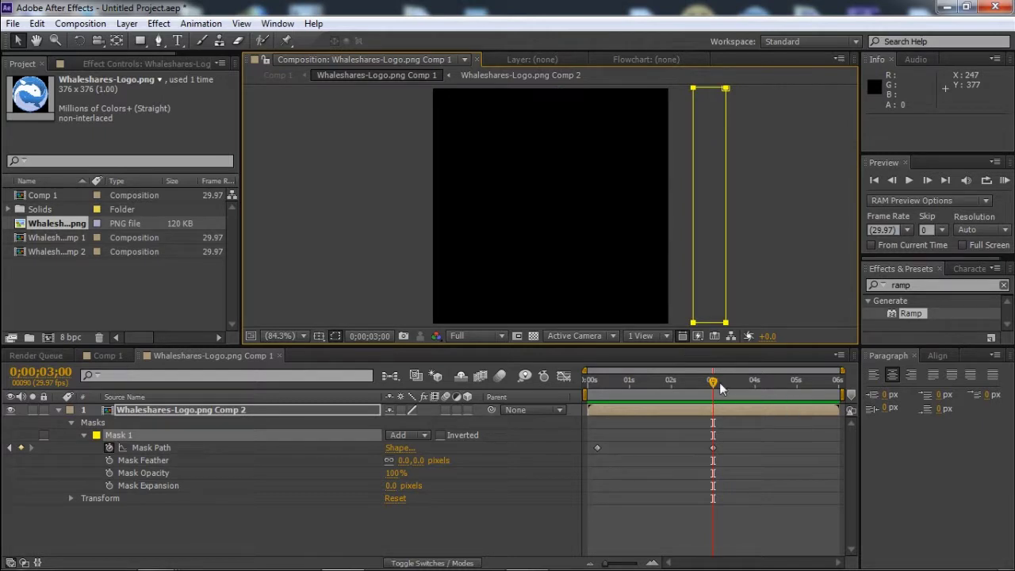
{"action": "left_click_drag", "start_coordinate": [714, 385], "coordinate": [659, 383]}
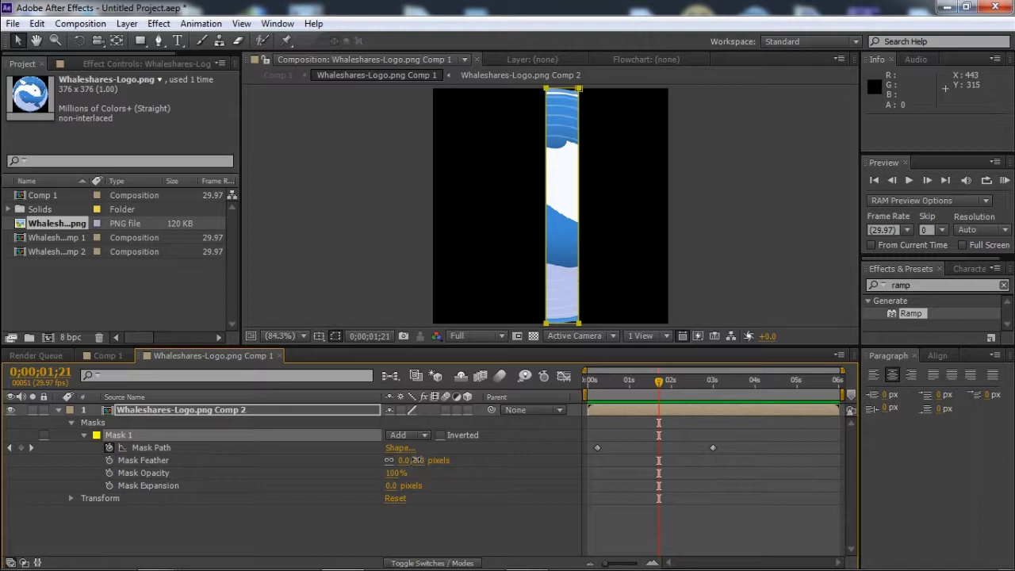
- Set Mask 1's feather to 40 pixels and RAM-preview the softened logo strip
{"action": "left_click", "coordinate": [414, 461]}
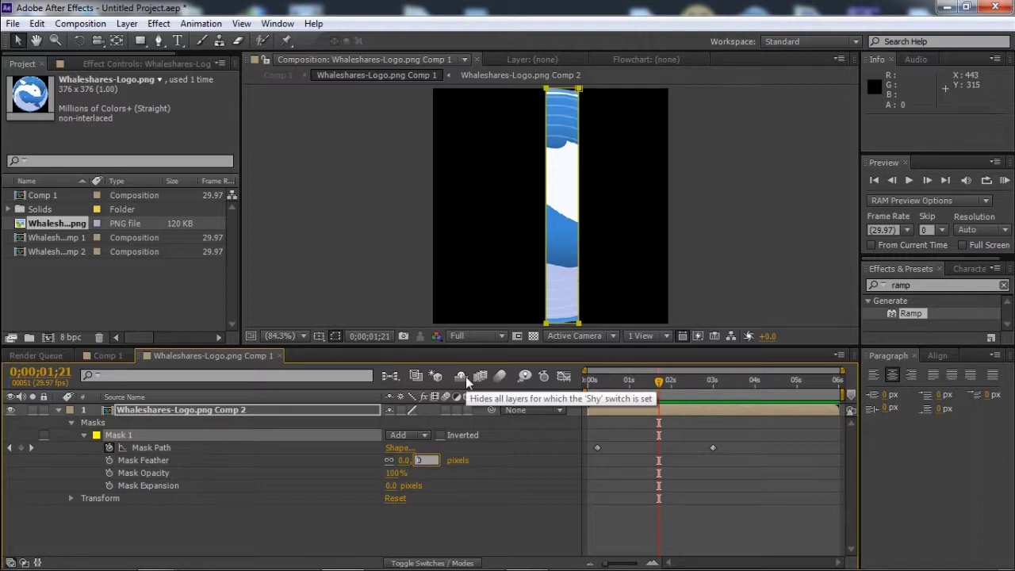
{"action": "key", "text": "Return"}
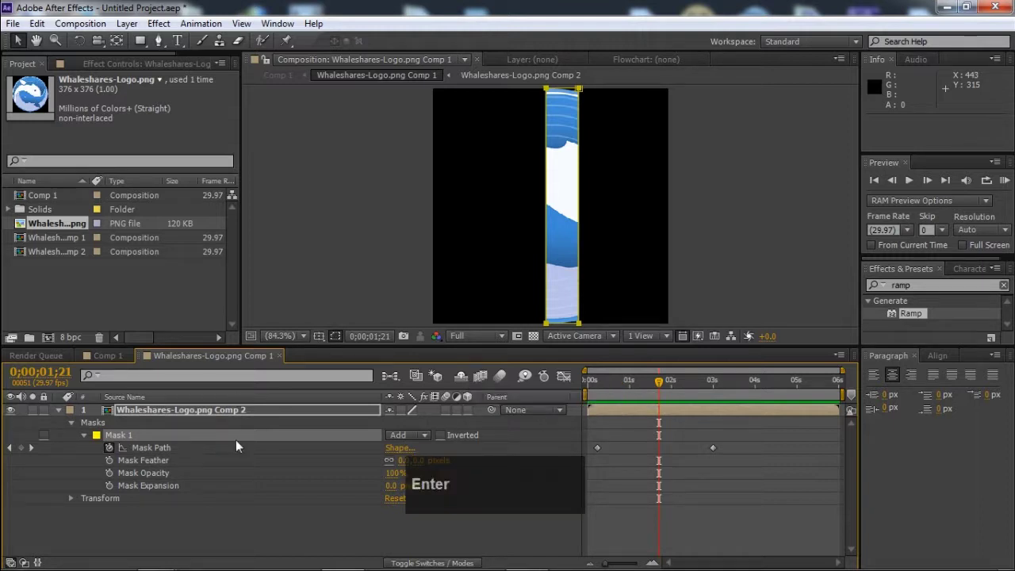
{"action": "left_click", "coordinate": [353, 524]}
{"action": "left_click", "coordinate": [417, 461]}
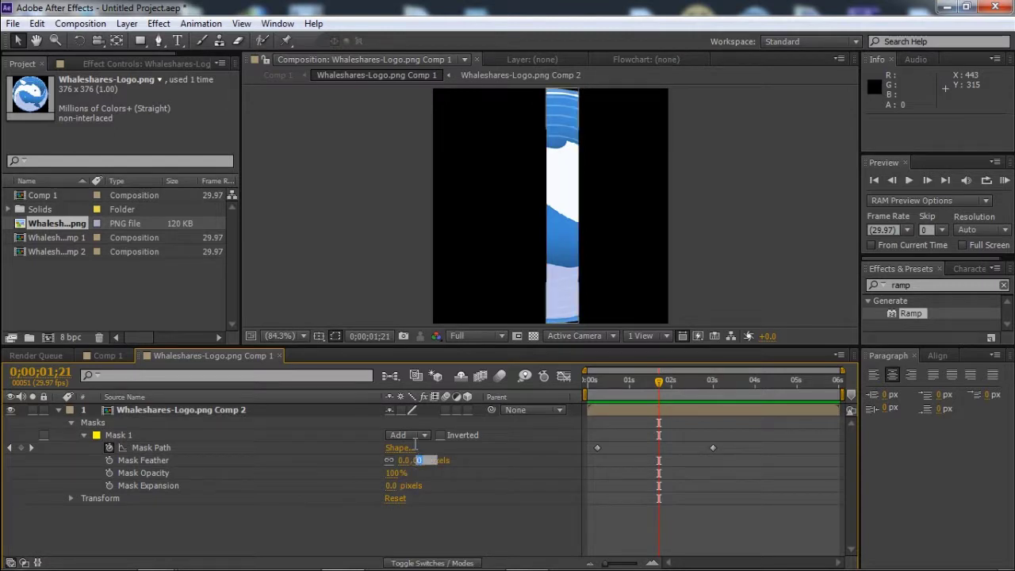
{"action": "type", "text": "4"}
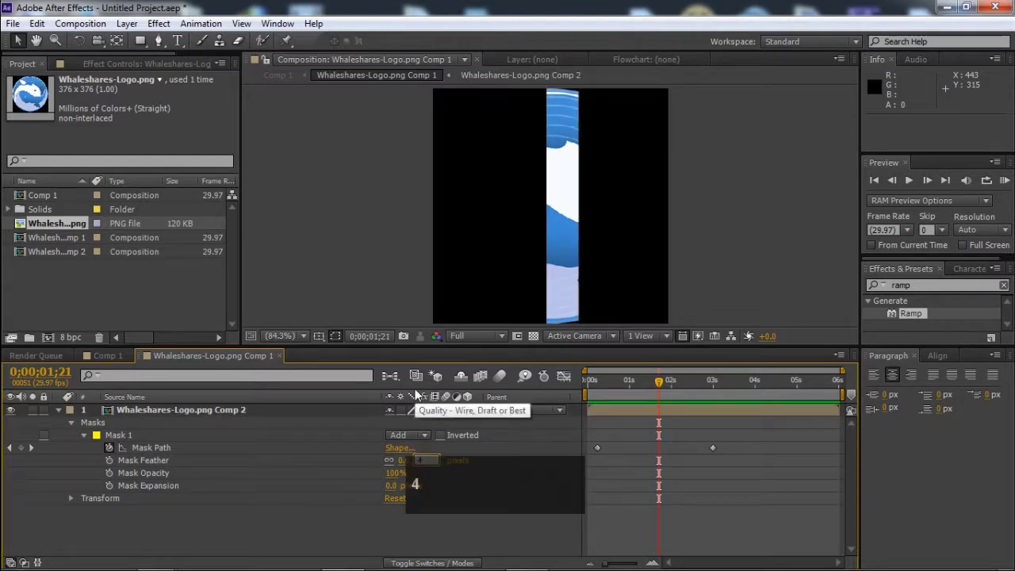
{"action": "type", "text": "0"}
{"action": "key", "text": "Return"}
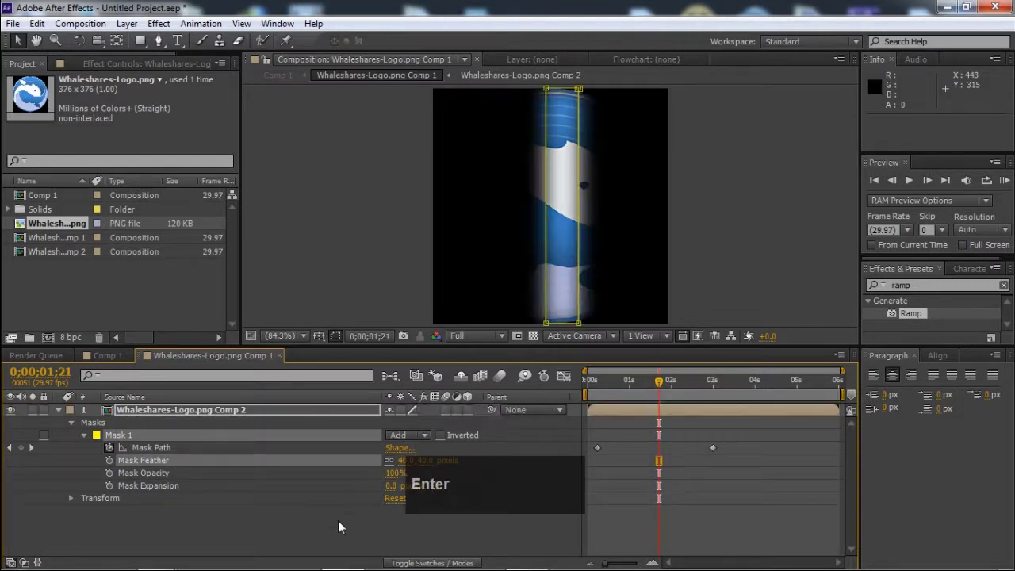
{"action": "left_click", "coordinate": [332, 526]}
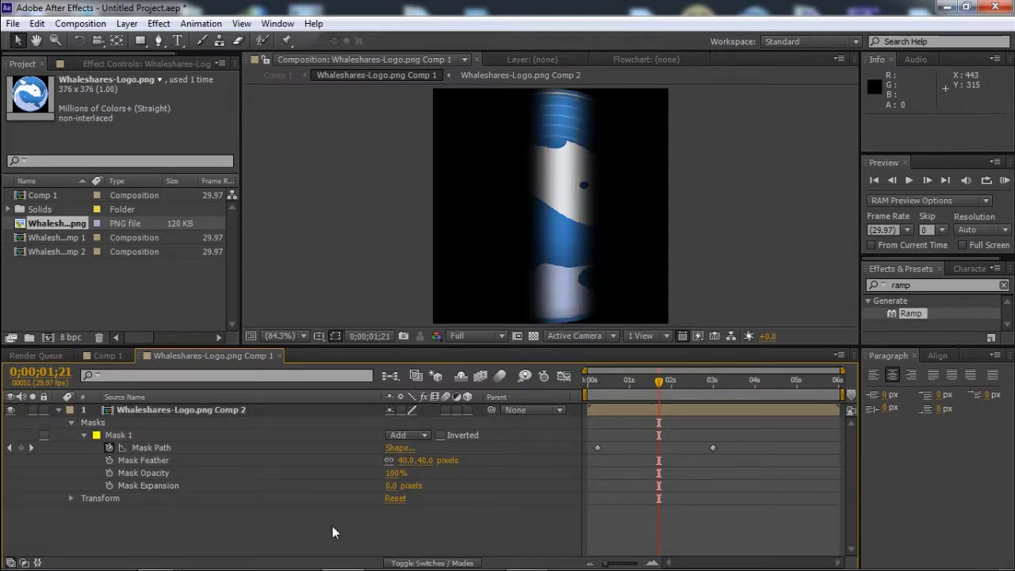
{"action": "key", "text": "KP_0"}
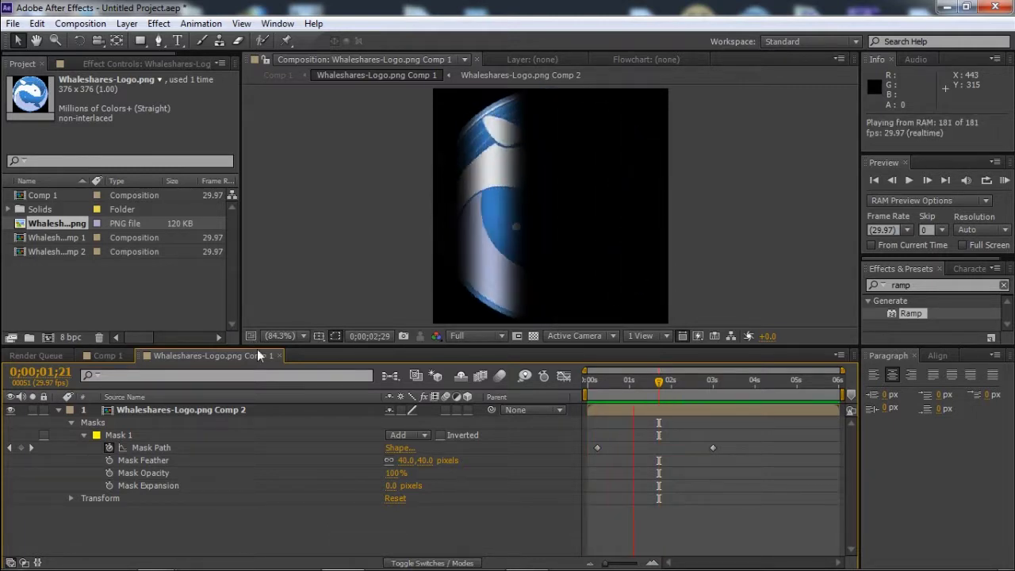
- Back in Comp 1, drag Whaleshares-Logo.png Comp 2 from the Project panel into the timeline as a new layer
{"action": "left_click", "coordinate": [304, 521]}
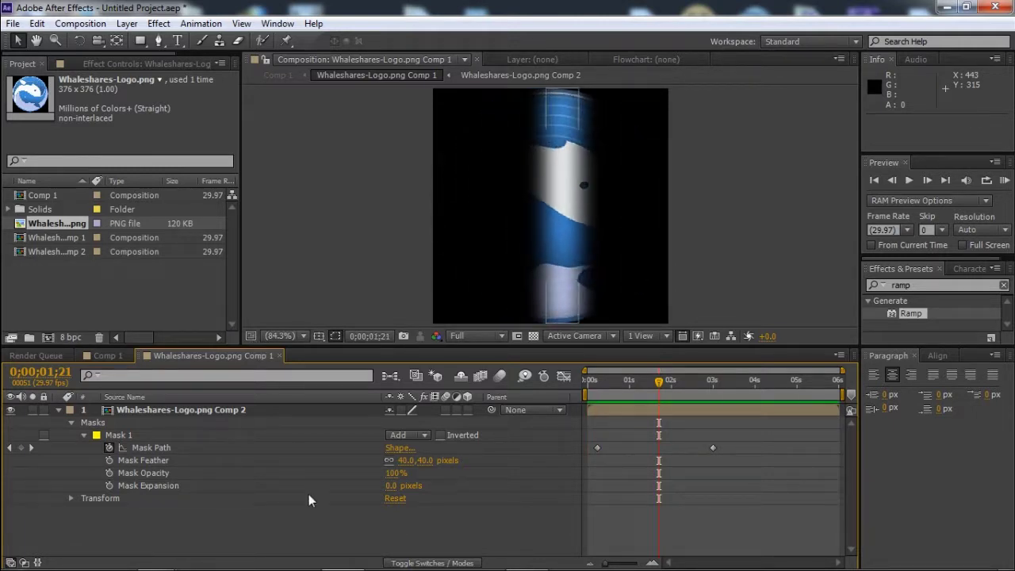
{"action": "left_click", "coordinate": [282, 77]}
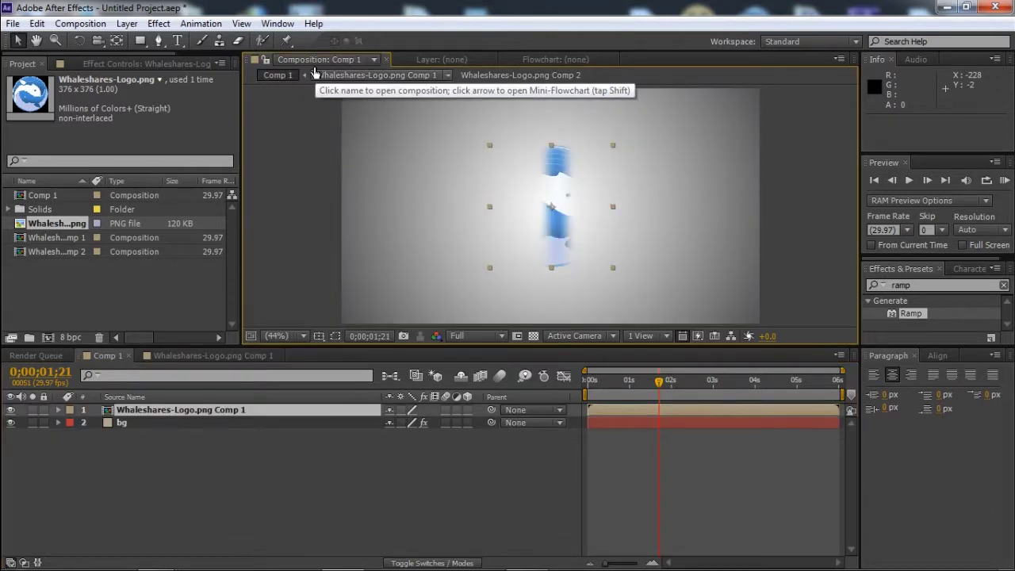
{"action": "left_click", "coordinate": [284, 473]}
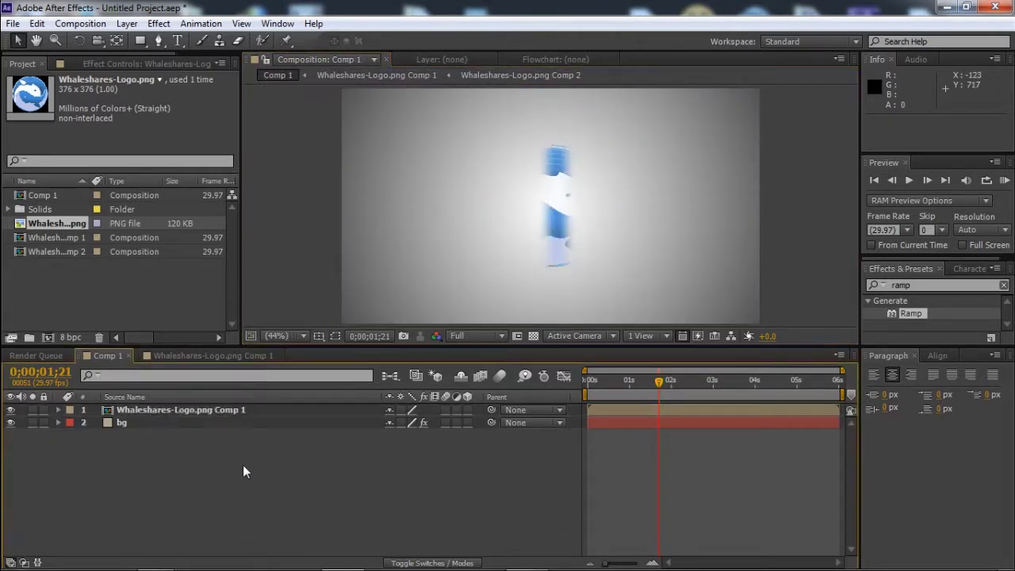
{"action": "left_click", "coordinate": [188, 411]}
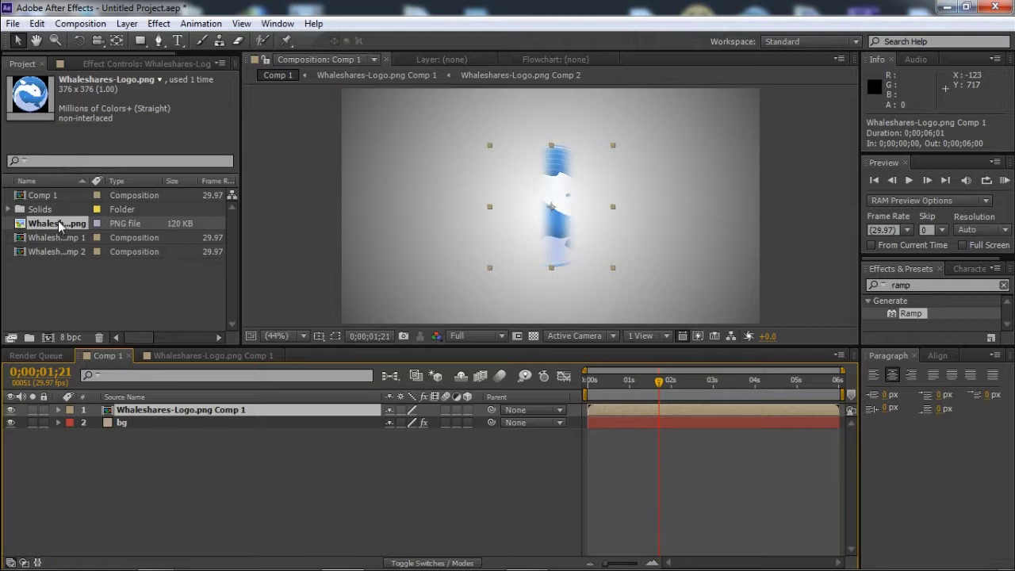
{"action": "left_click", "coordinate": [62, 252]}
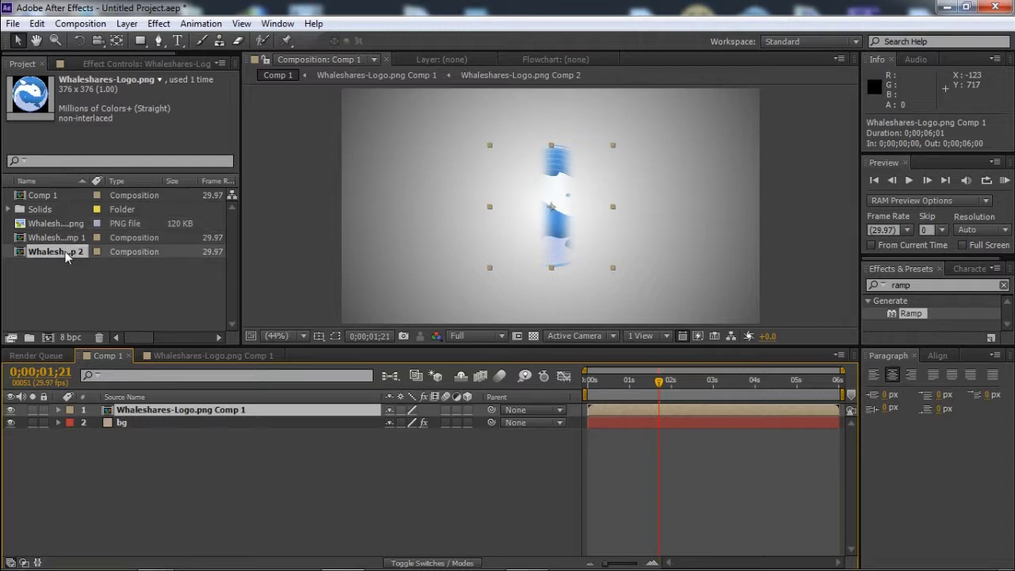
{"action": "left_click_drag", "start_coordinate": [66, 252], "coordinate": [148, 423]}
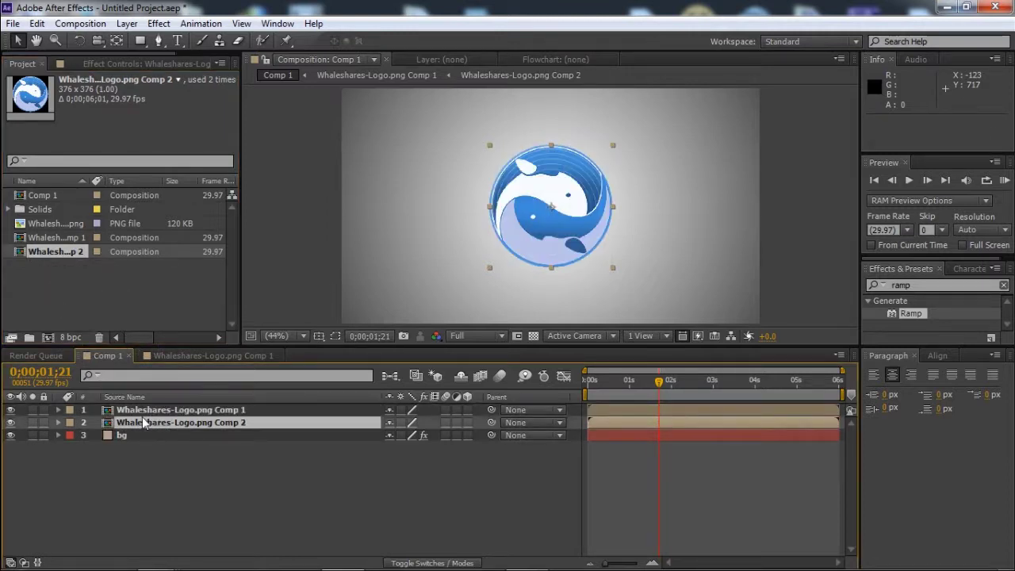
{"action": "left_click", "coordinate": [270, 424]}
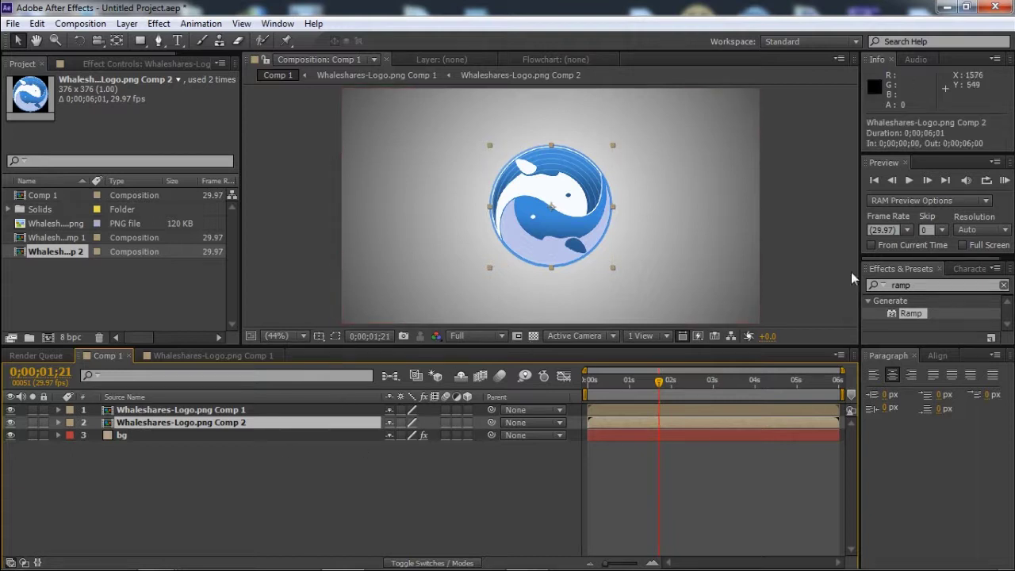
- Search 'linear wipe' in Effects & Presets and apply Linear Wipe to the Whaleshares-Logo.png Comp 2 layer
{"action": "double_click", "coordinate": [912, 287]}
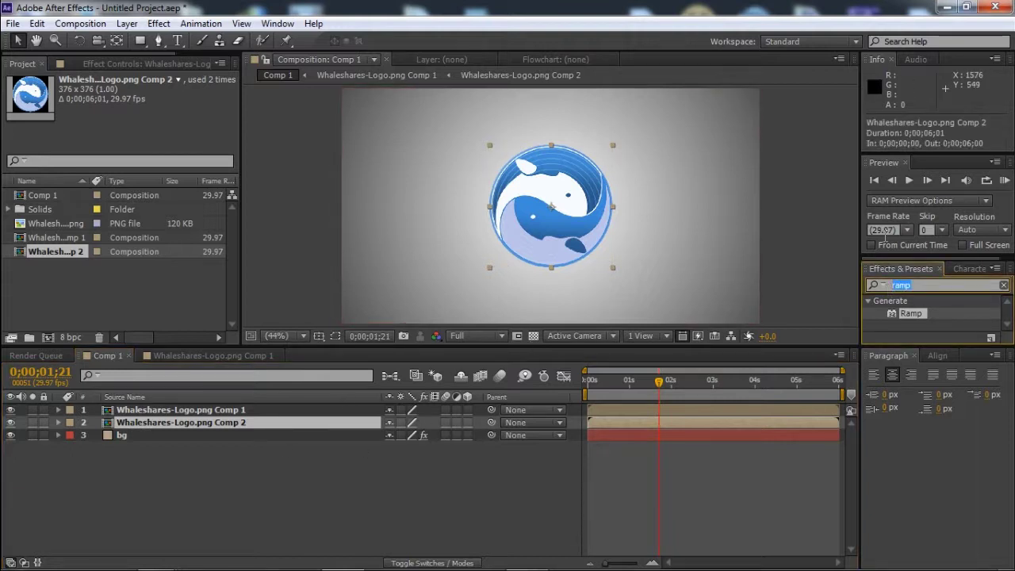
{"action": "type", "text": "linear"}
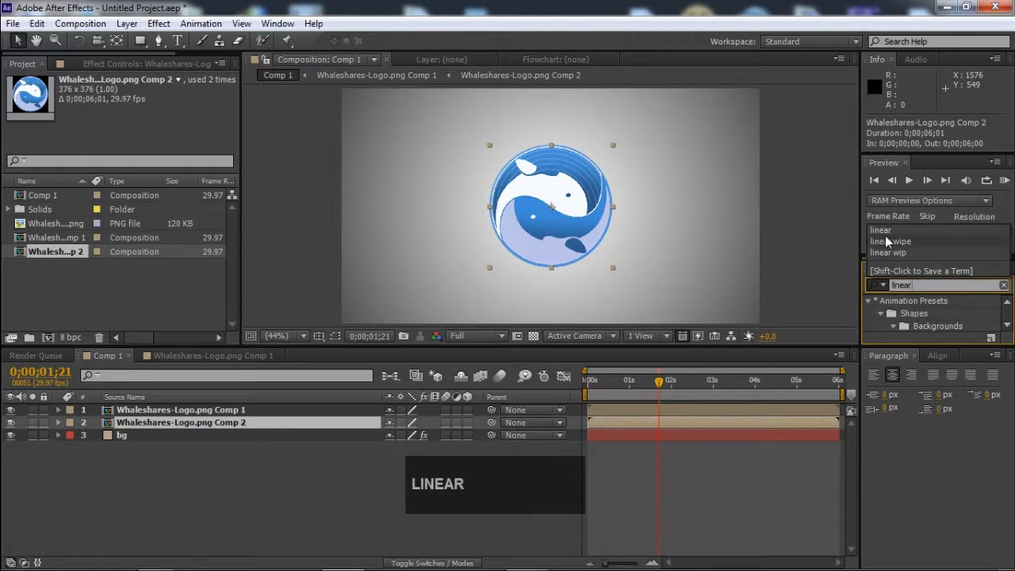
{"action": "type", "text": " w"}
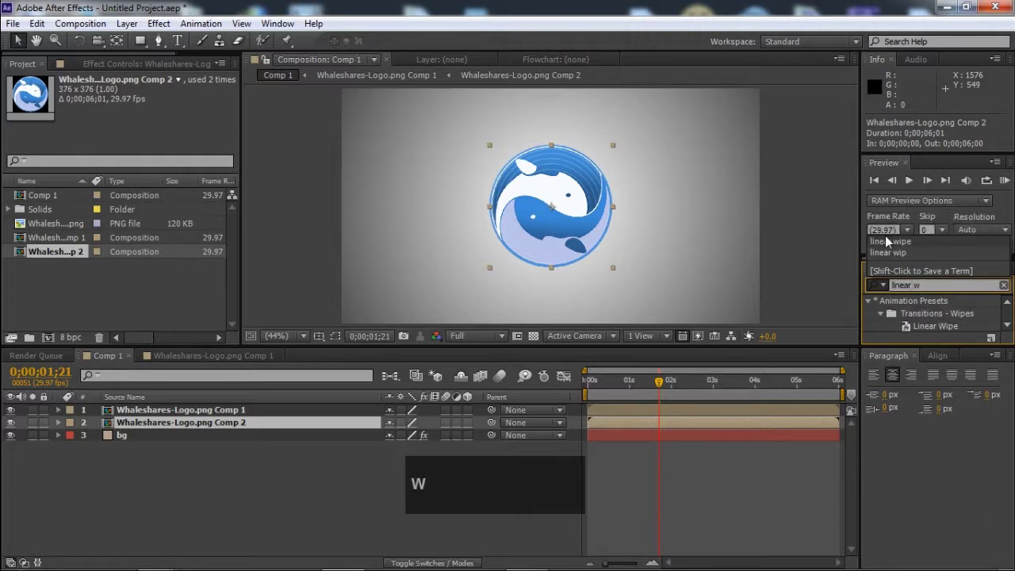
{"action": "type", "text": "ipe"}
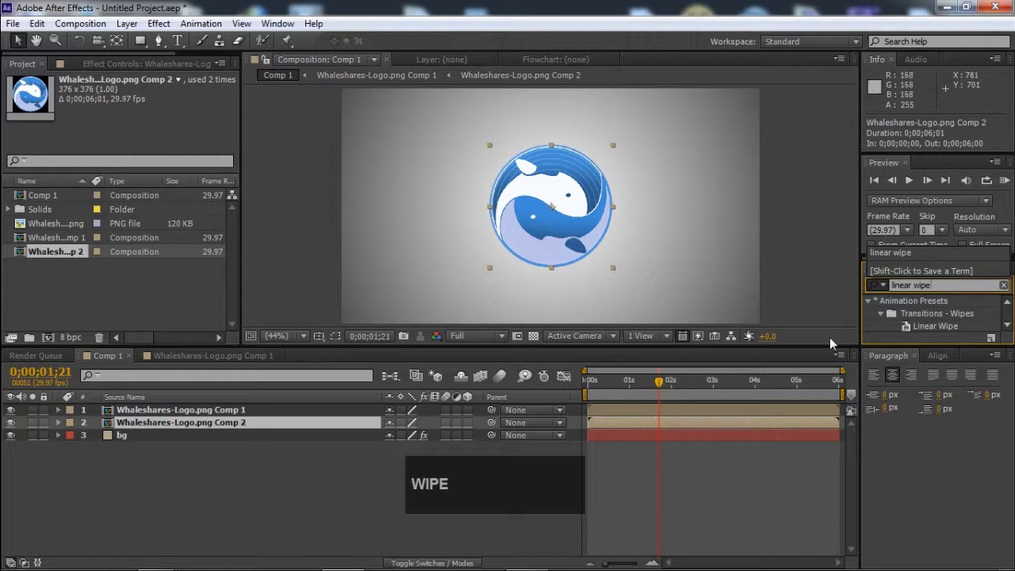
{"action": "double_click", "coordinate": [933, 326]}
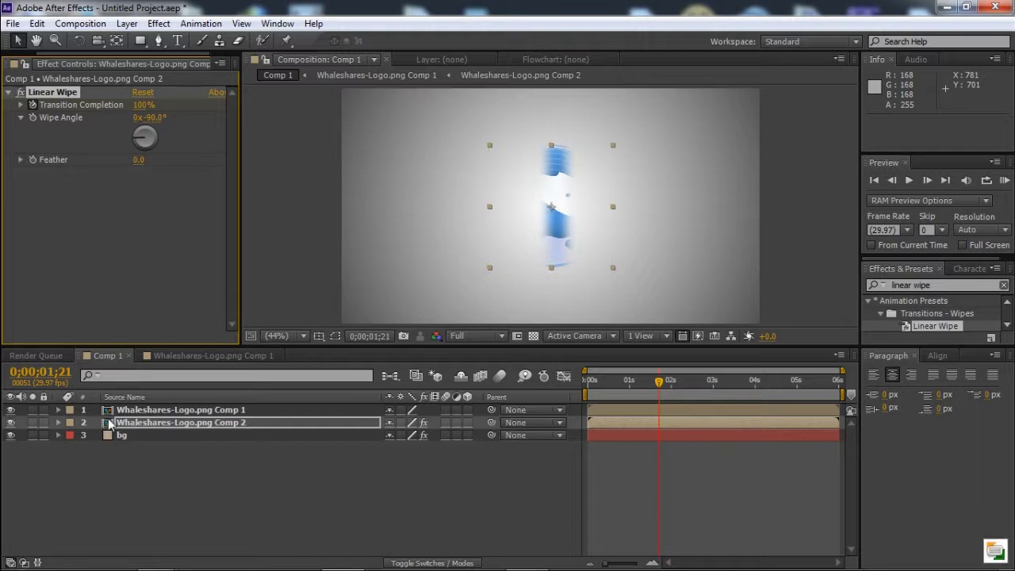
{"action": "left_click", "coordinate": [218, 427]}
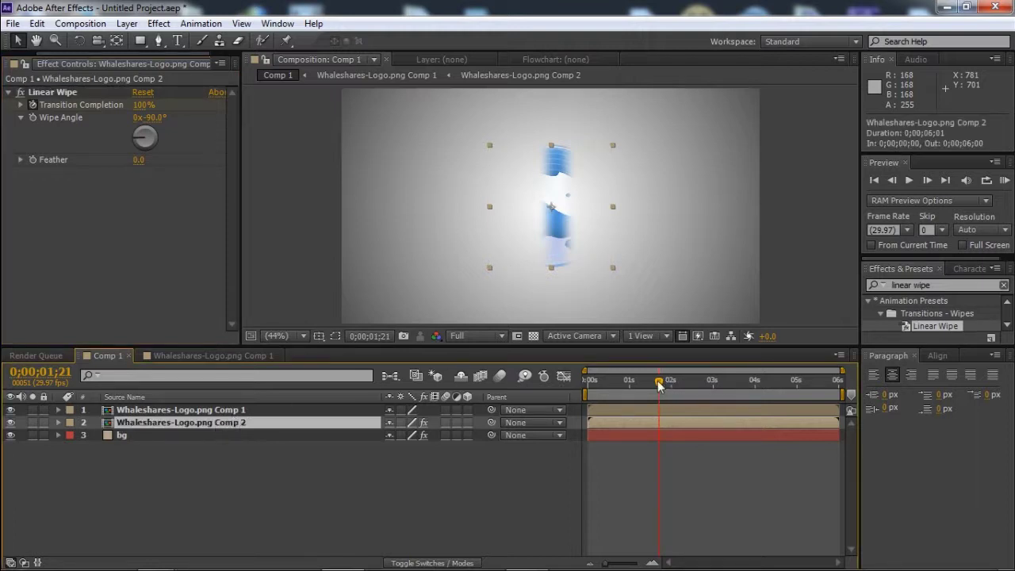
- Check the Mask Path keyframes in Whaleshares-Logo.png Comp 1 by scrubbing toward 3 seconds, then return to Comp 1
{"action": "left_click_drag", "start_coordinate": [661, 386], "coordinate": [604, 386]}
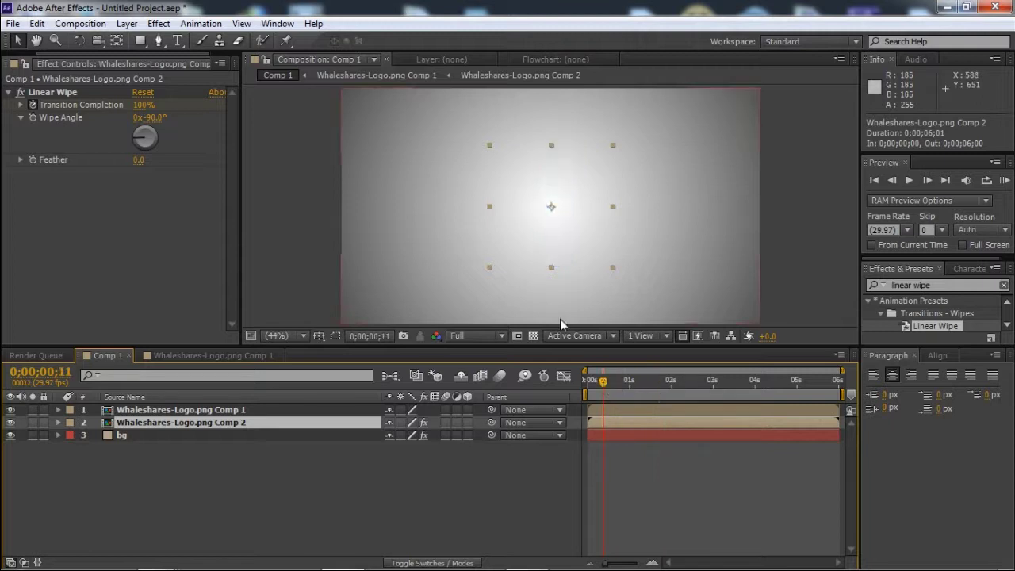
{"action": "left_click", "coordinate": [401, 75]}
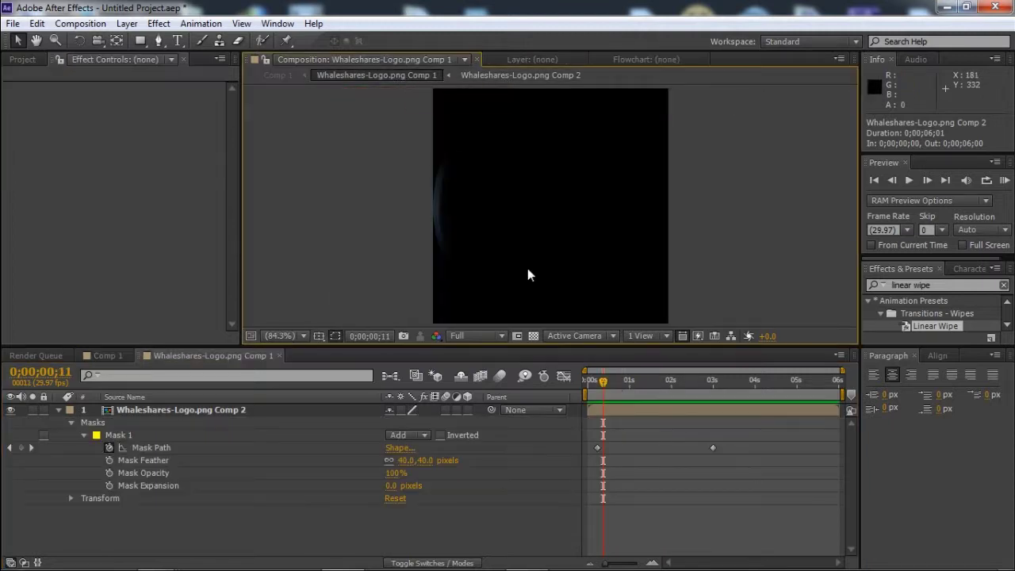
{"action": "left_click_drag", "start_coordinate": [726, 449], "coordinate": [591, 435]}
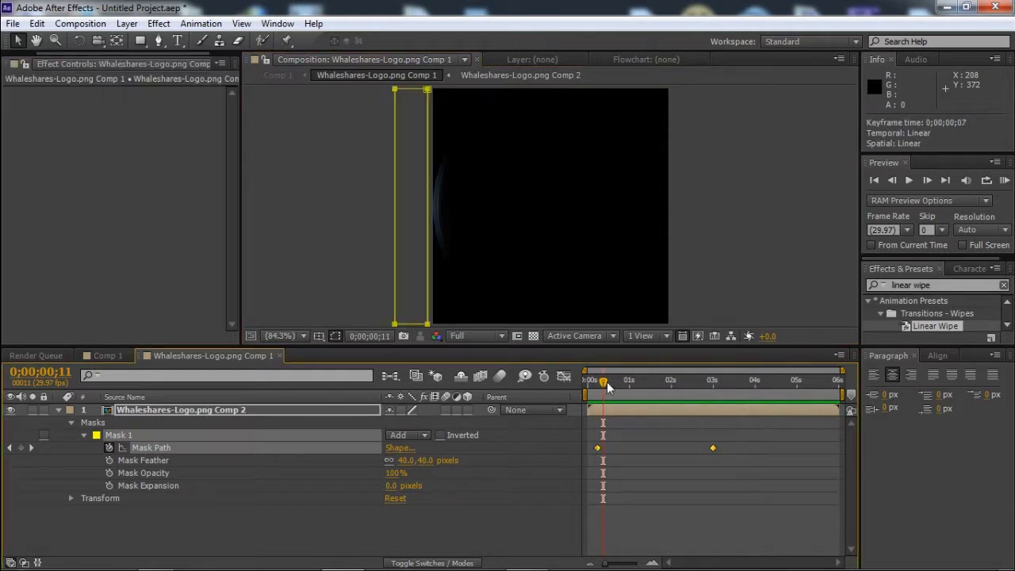
{"action": "left_click_drag", "start_coordinate": [607, 382], "coordinate": [703, 384]}
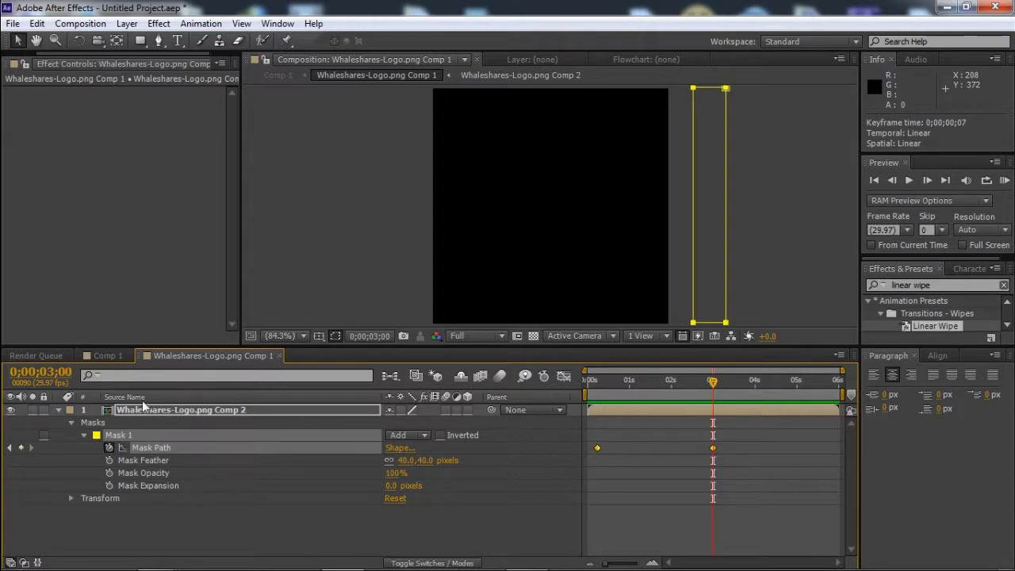
{"action": "left_click", "coordinate": [281, 76]}
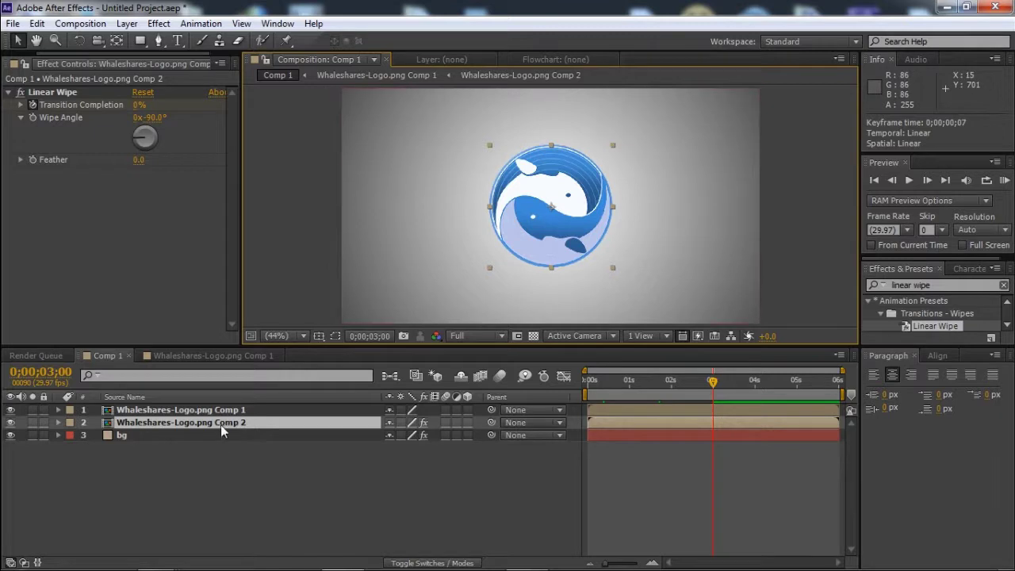
- Keyframe Linear Wipe Transition Completion at 0% at 0;00;00;06, then scrub to about 3 seconds
{"action": "left_click", "coordinate": [228, 426]}
{"action": "left_click_drag", "start_coordinate": [716, 384], "coordinate": [610, 386]}
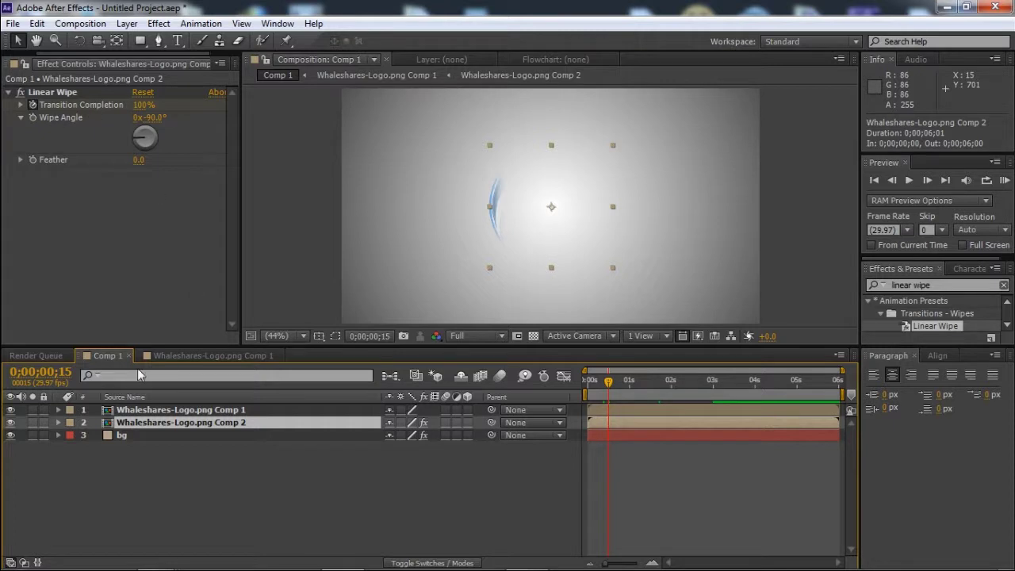
{"action": "left_click", "coordinate": [67, 375]}
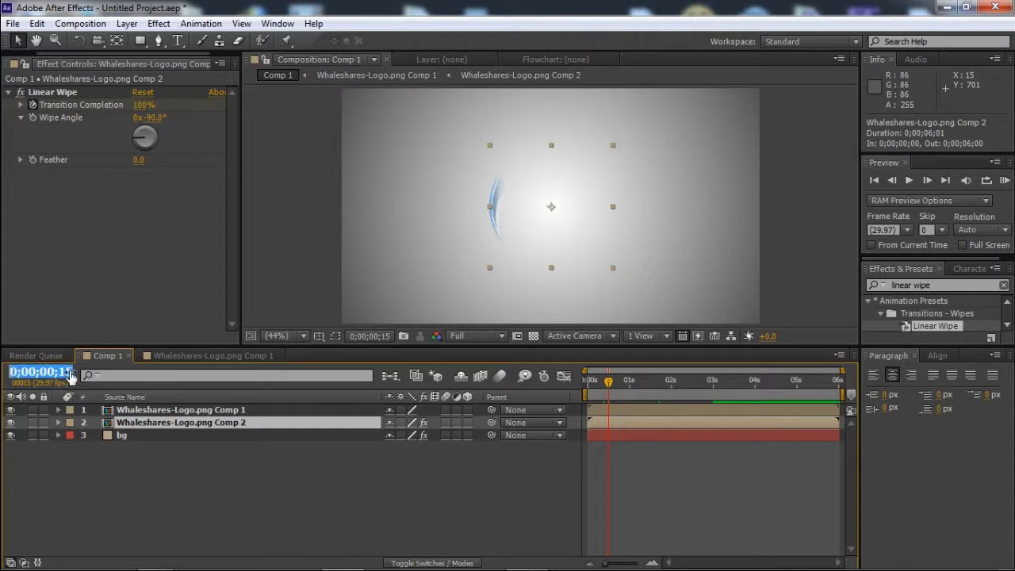
{"action": "left_click", "coordinate": [194, 505]}
{"action": "left_click_drag", "start_coordinate": [609, 387], "coordinate": [596, 387]}
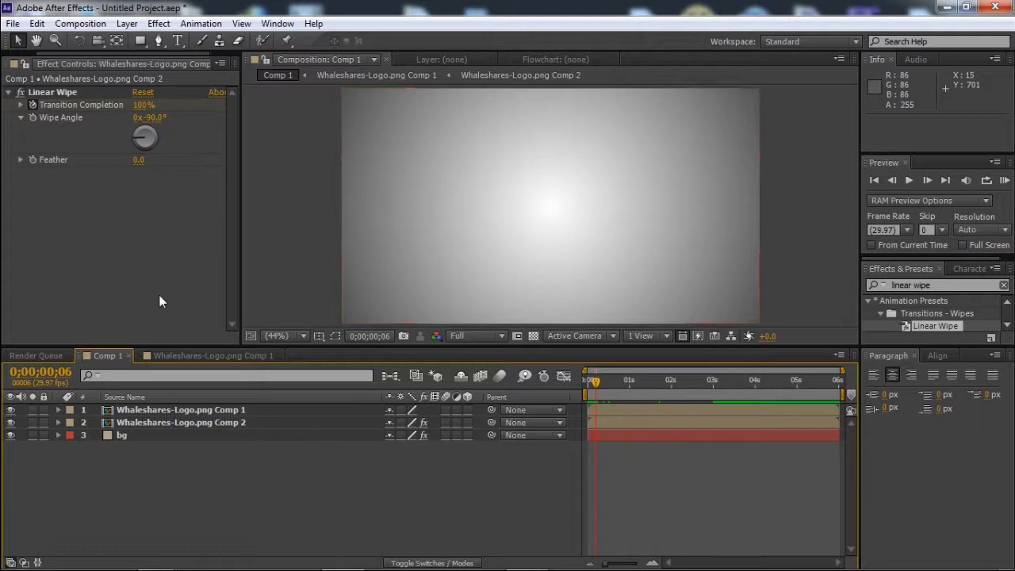
{"action": "left_click", "coordinate": [34, 104]}
{"action": "left_click_drag", "start_coordinate": [146, 111], "coordinate": [140, 109]}
{"action": "left_click", "coordinate": [33, 102]}
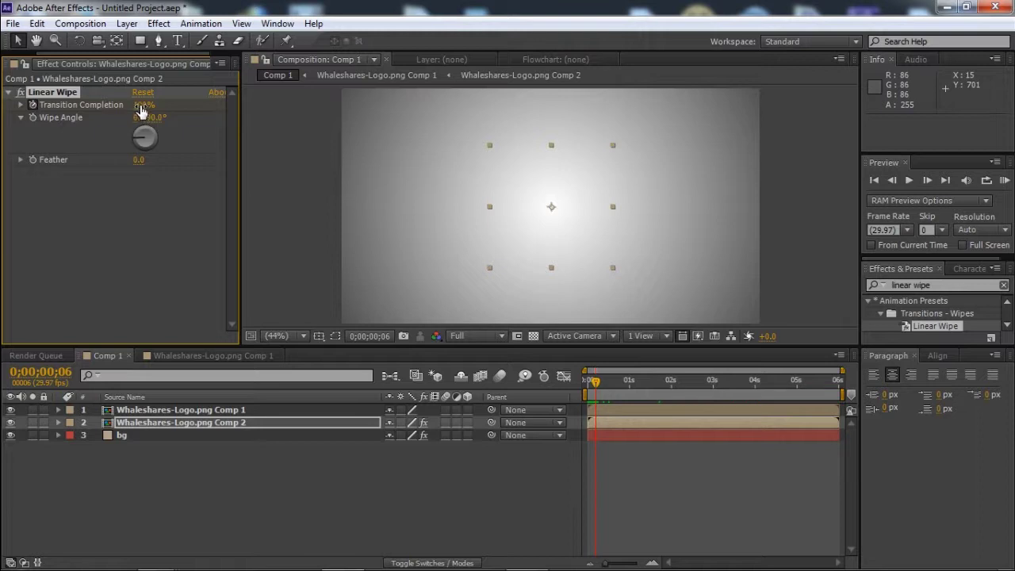
{"action": "left_click", "coordinate": [141, 106]}
{"action": "type", "text": "0"}
{"action": "key", "text": "Return"}
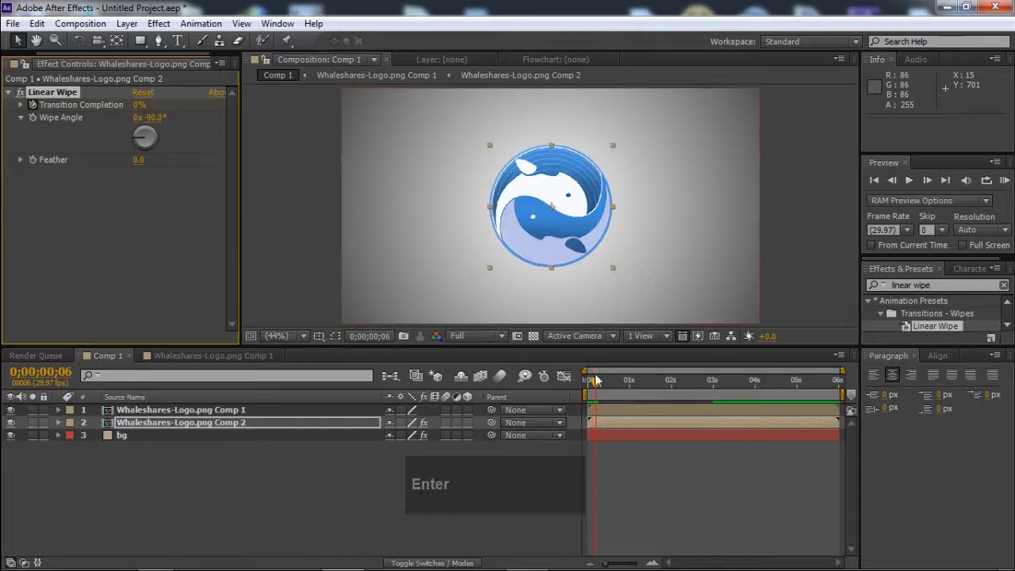
{"action": "left_click_drag", "start_coordinate": [599, 385], "coordinate": [717, 397]}
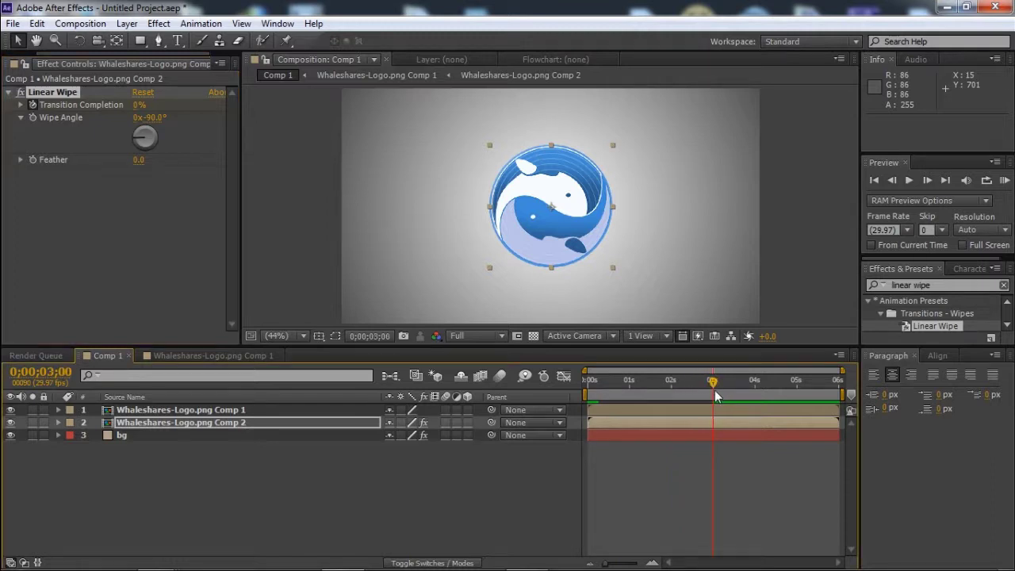
- Set Transition Completion to 100% at 3 seconds and RAM-preview the wipe
{"action": "left_click", "coordinate": [140, 114]}
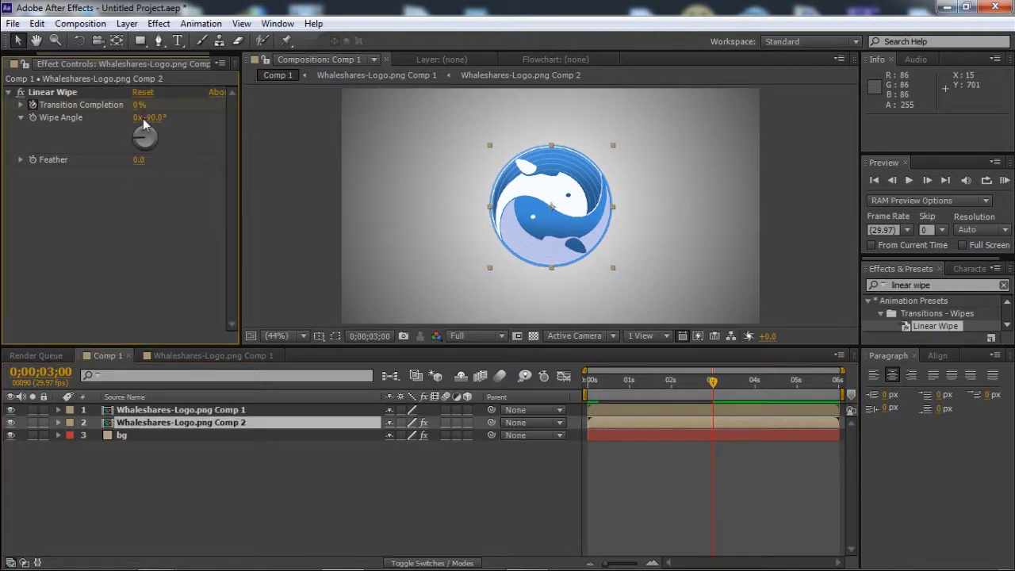
{"action": "left_click", "coordinate": [139, 105]}
{"action": "type", "text": "1"}
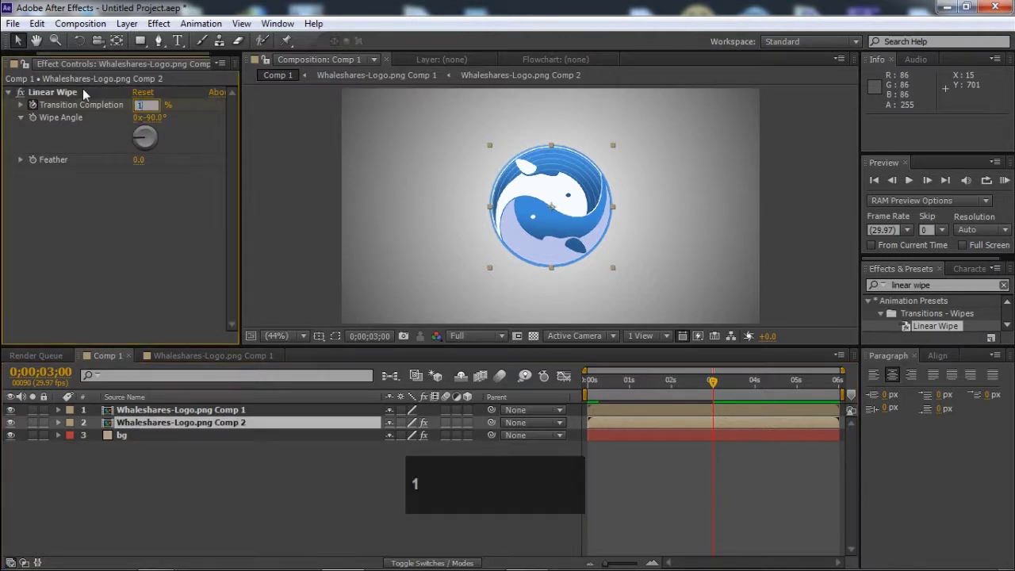
{"action": "type", "text": "00"}
{"action": "key", "text": "Return"}
{"action": "key", "text": "KP_0"}
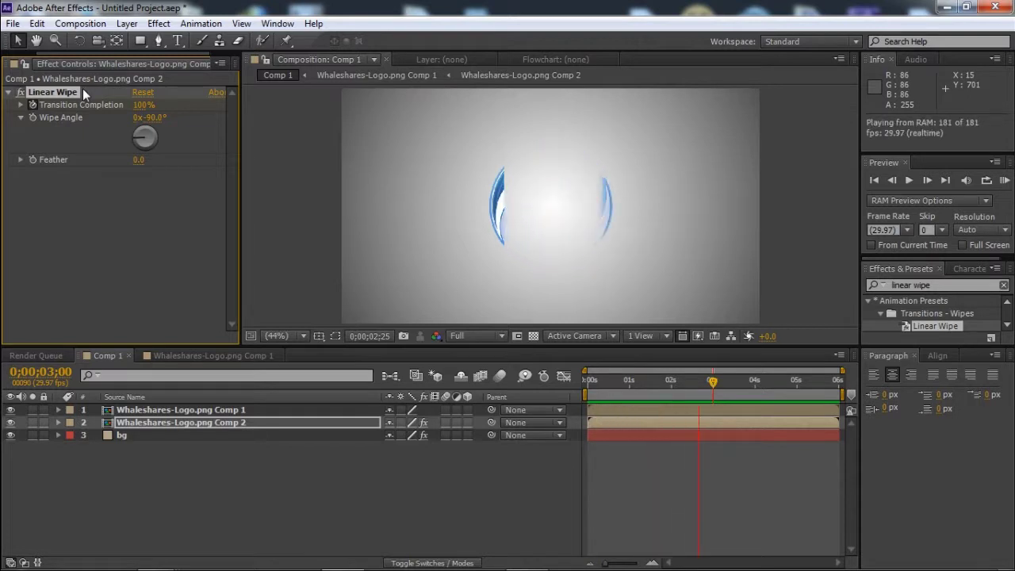
{"action": "key", "text": "space"}
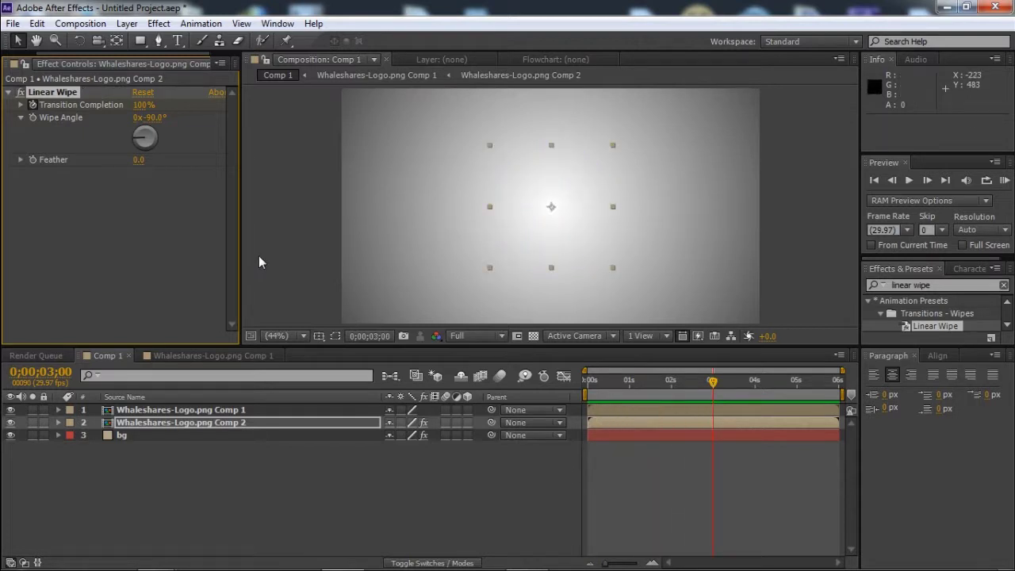
- Set the Wipe Angle to 90° and scrub back to 0;00;00;20
{"action": "left_click_drag", "start_coordinate": [136, 141], "coordinate": [163, 141]}
{"action": "left_click_drag", "start_coordinate": [164, 145], "coordinate": [186, 127]}
{"action": "key", "text": "space"}
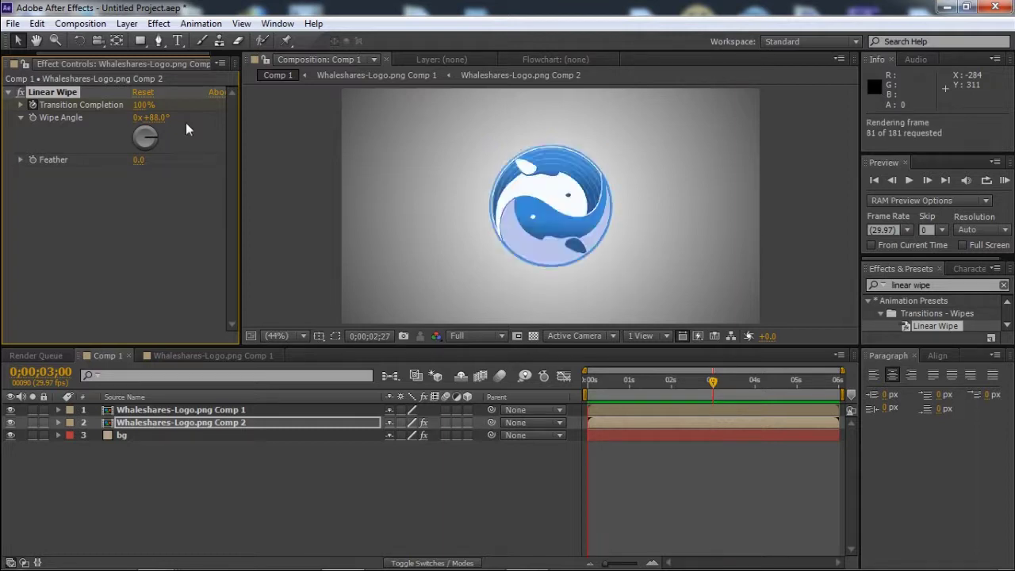
{"action": "key", "text": "space"}
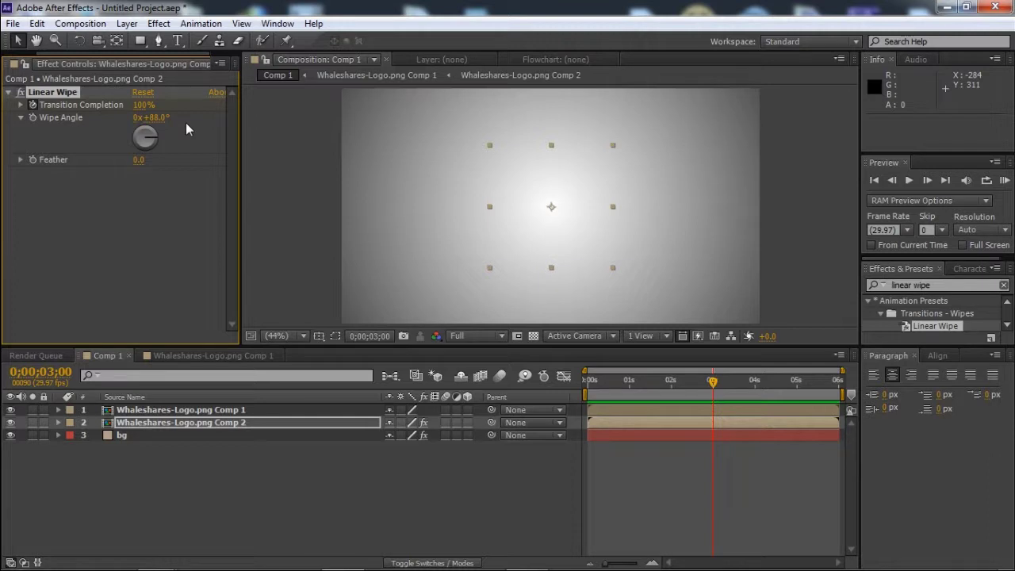
{"action": "left_click", "coordinate": [154, 118]}
{"action": "type", "text": "90"}
{"action": "key", "text": "Return"}
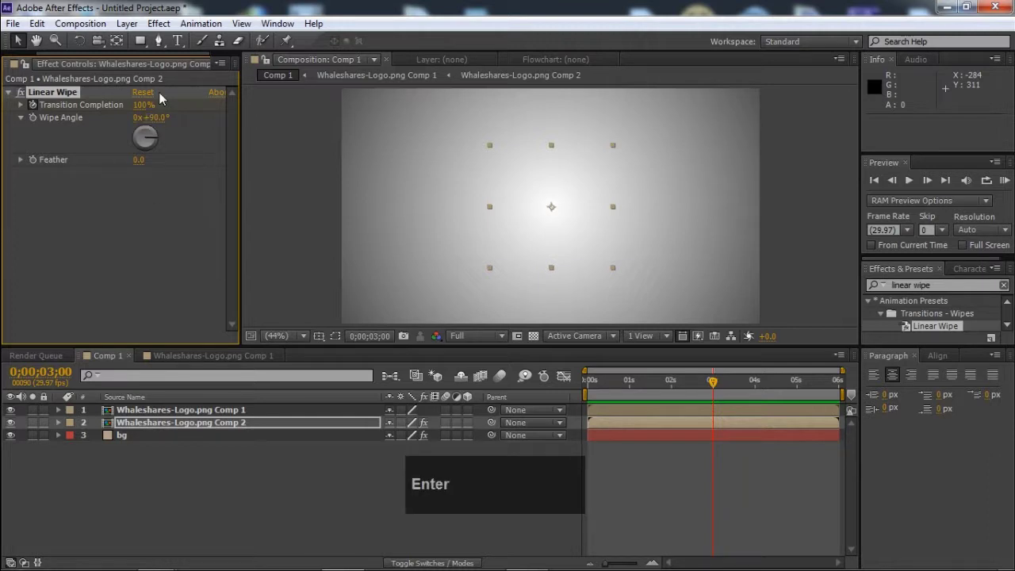
{"action": "left_click_drag", "start_coordinate": [716, 384], "coordinate": [617, 389]}
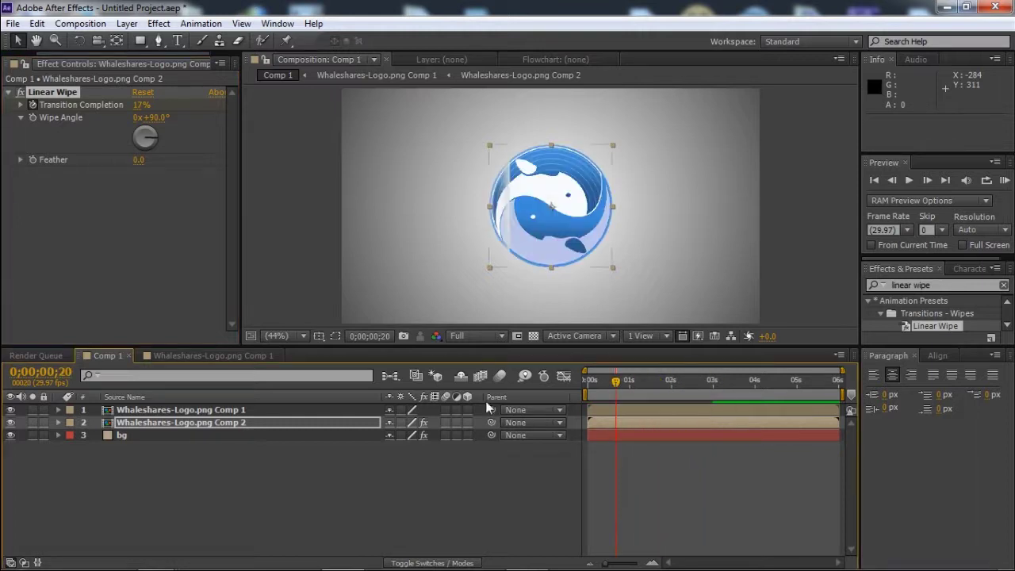
- Shift both Transition Completion keyframes slightly later and preview the retimed wipe
{"action": "left_click", "coordinate": [193, 424]}
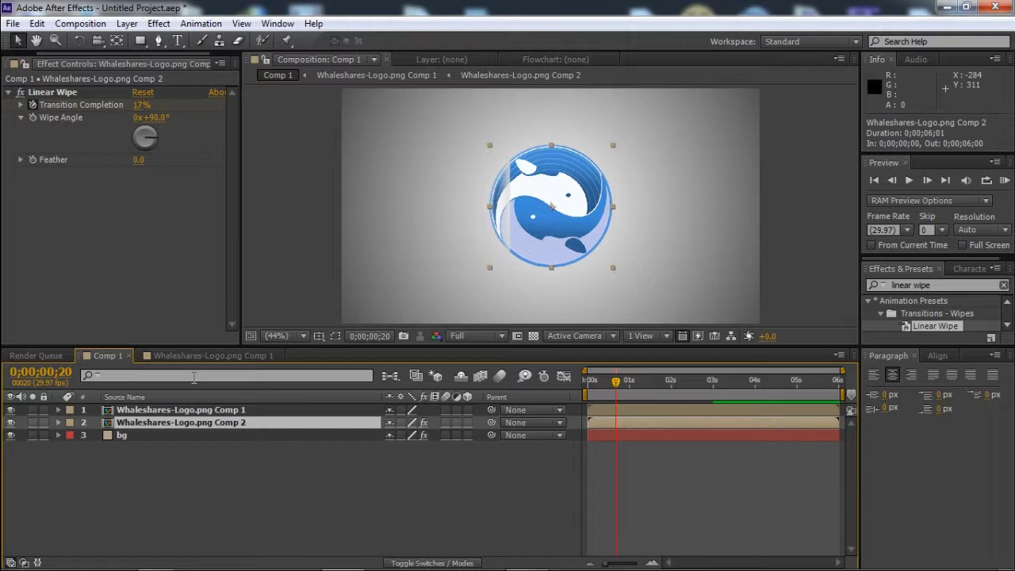
{"action": "key", "text": "u"}
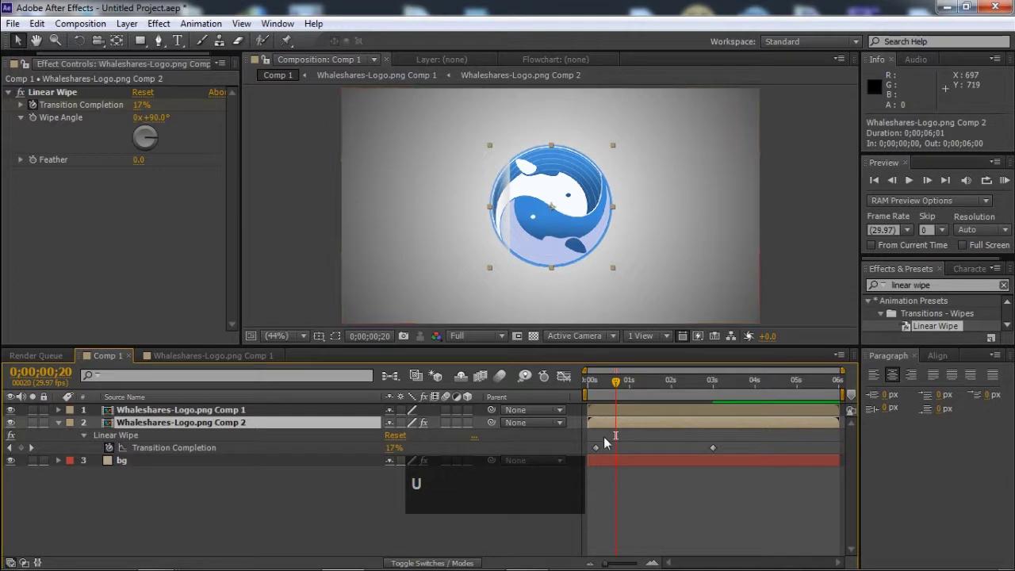
{"action": "left_click", "coordinate": [591, 436]}
{"action": "left_click_drag", "start_coordinate": [592, 436], "coordinate": [724, 449]}
{"action": "left_click_drag", "start_coordinate": [597, 451], "coordinate": [606, 451]}
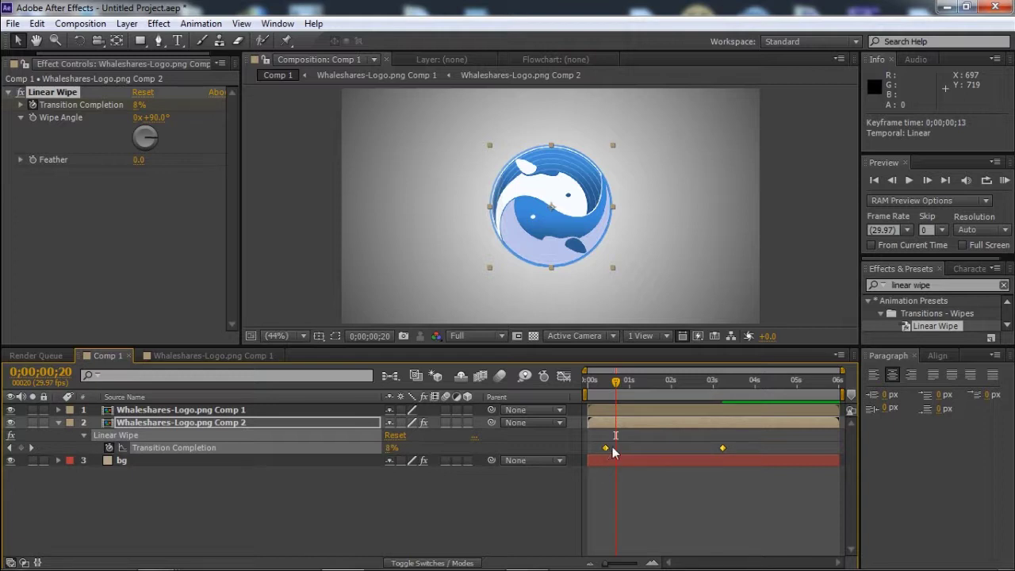
{"action": "key", "text": "KP_0"}
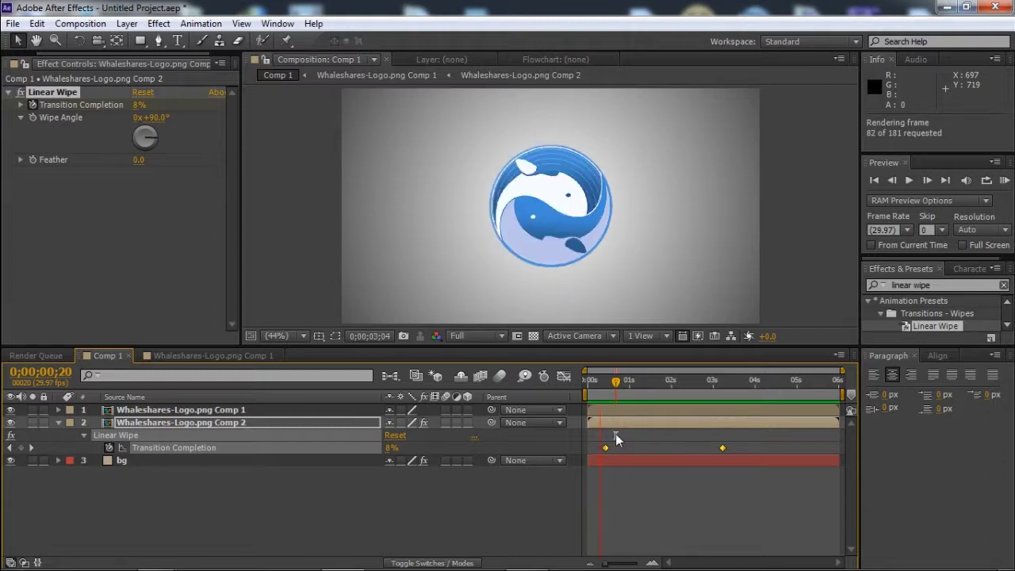
{"action": "key", "text": "space"}
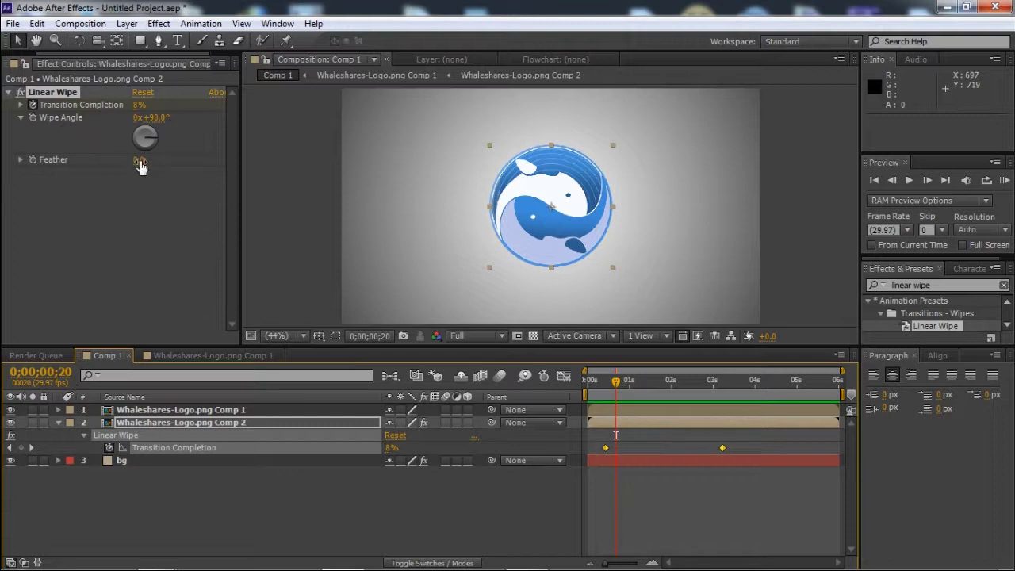
- Set the Linear Wipe Feather to 21 and preview the softened edge
{"action": "left_click_drag", "start_coordinate": [141, 163], "coordinate": [158, 172]}
{"action": "key", "text": "KP_0"}
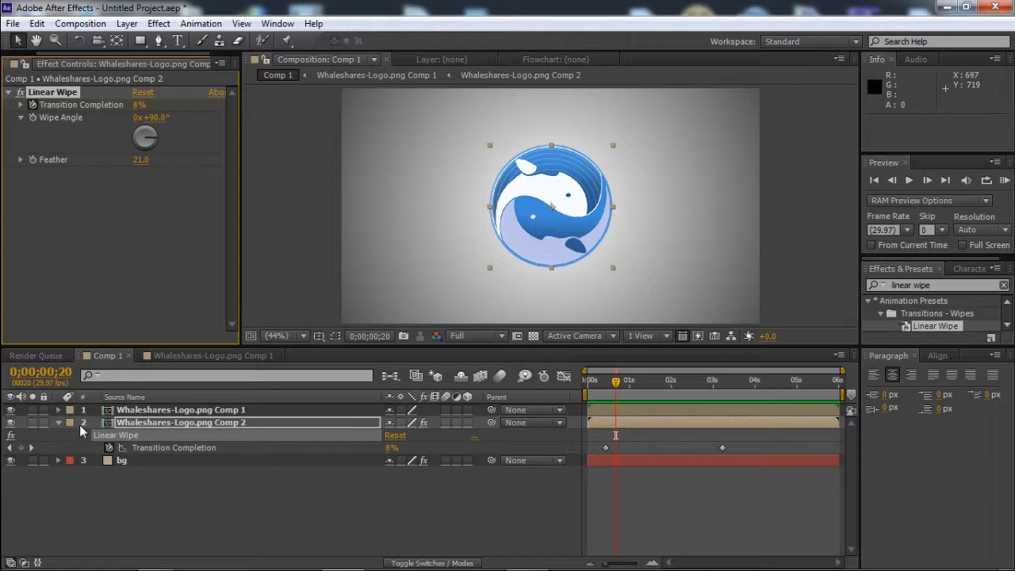
{"action": "left_click", "coordinate": [59, 422]}
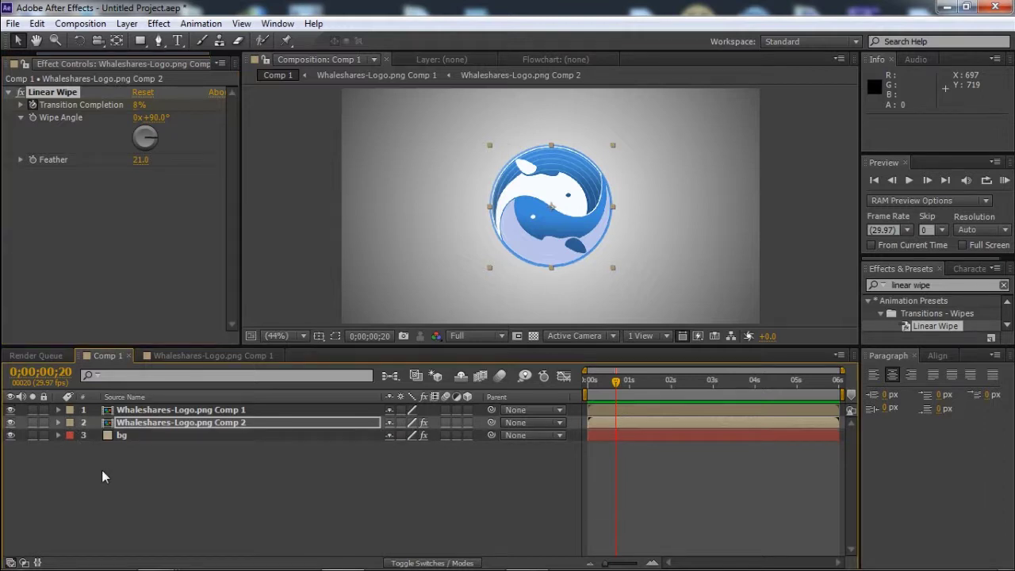
- Glance at the composition flowchart, then return to the Comp 1 view
{"action": "left_click", "coordinate": [247, 495]}
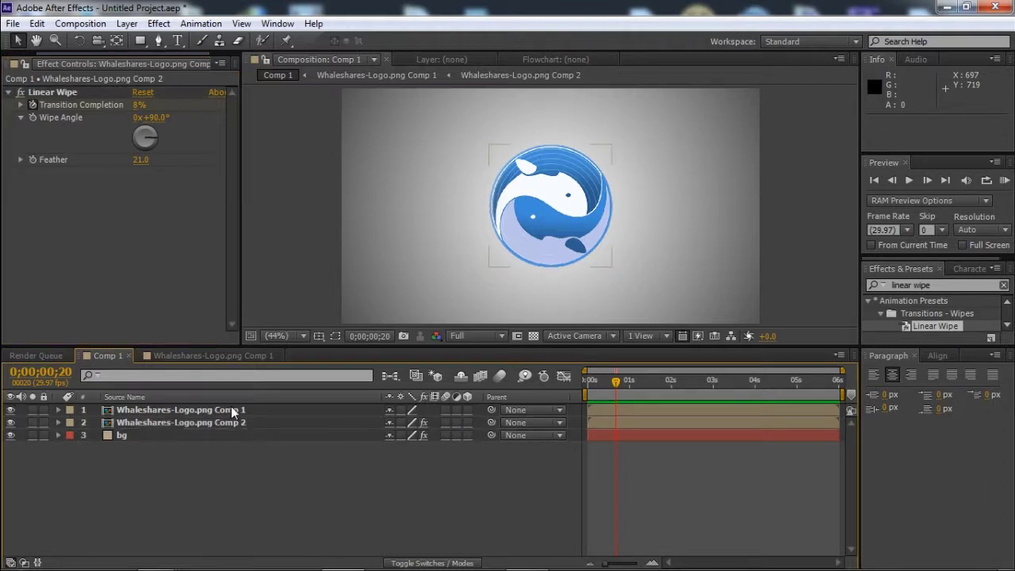
{"action": "right_click", "coordinate": [235, 475]}
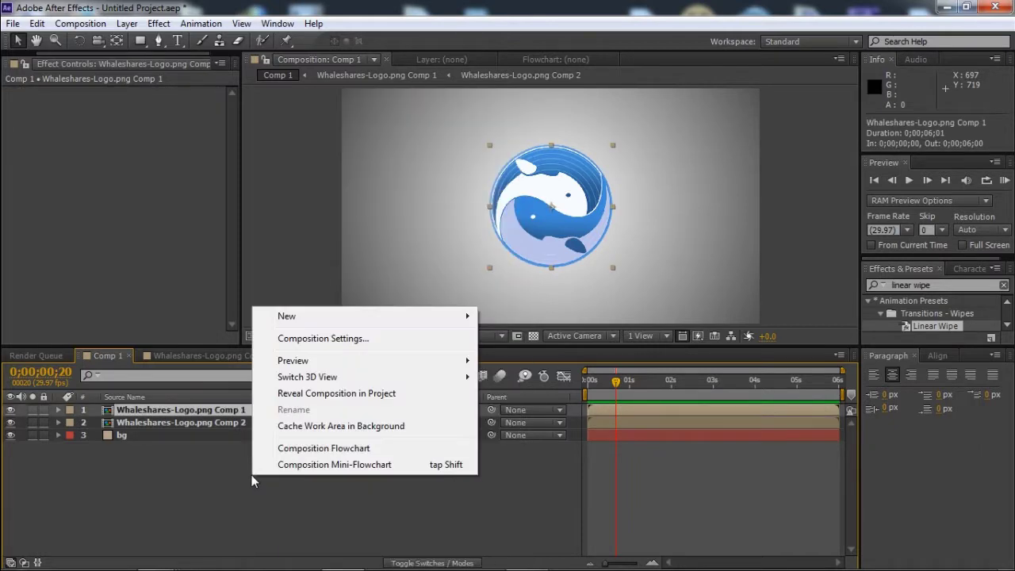
{"action": "left_click", "coordinate": [278, 447]}
{"action": "left_click", "coordinate": [262, 495]}
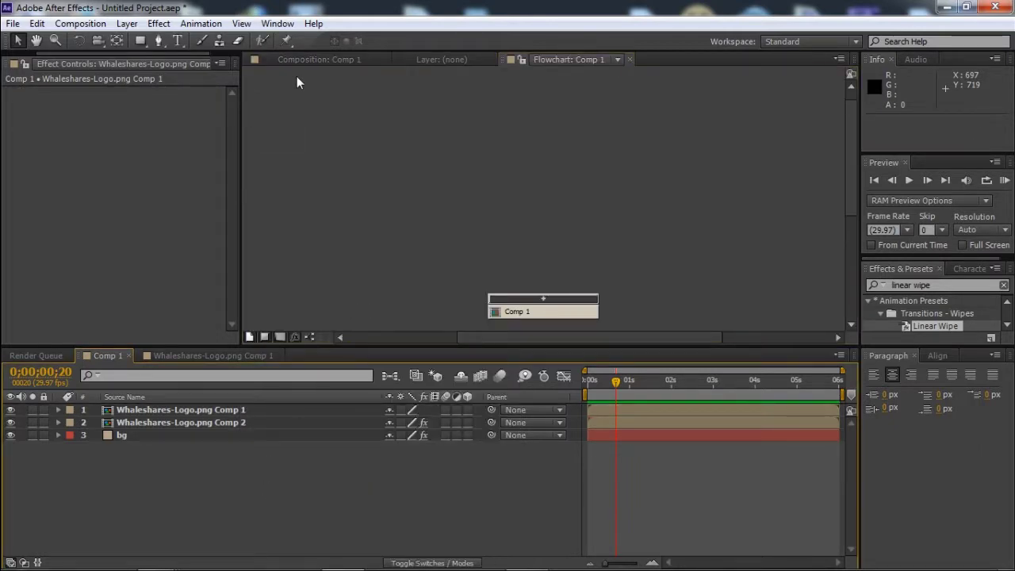
{"action": "left_click", "coordinate": [314, 56]}
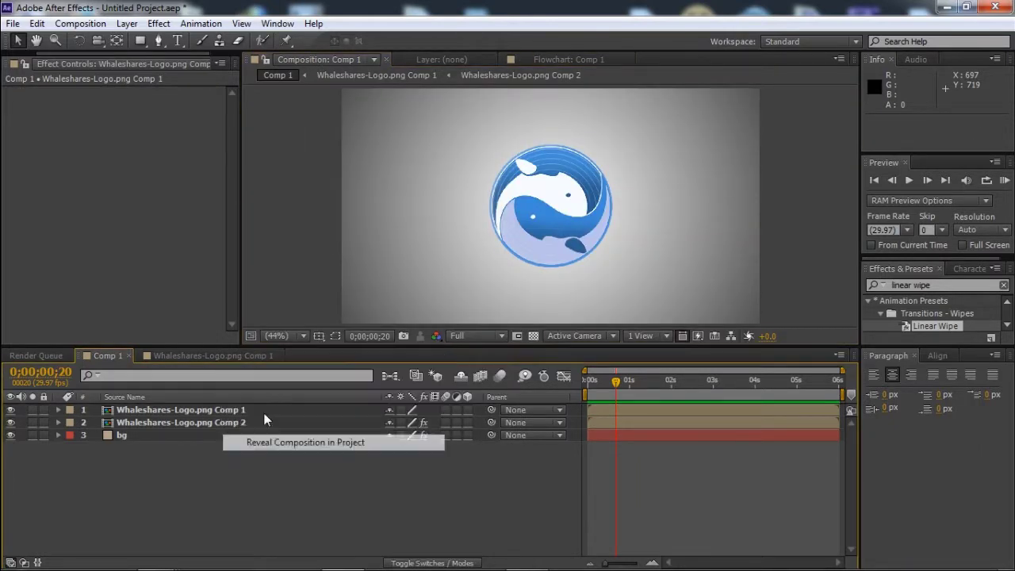
- Add a new comp-size solid layer with default settings and select it
{"action": "right_click", "coordinate": [223, 481]}
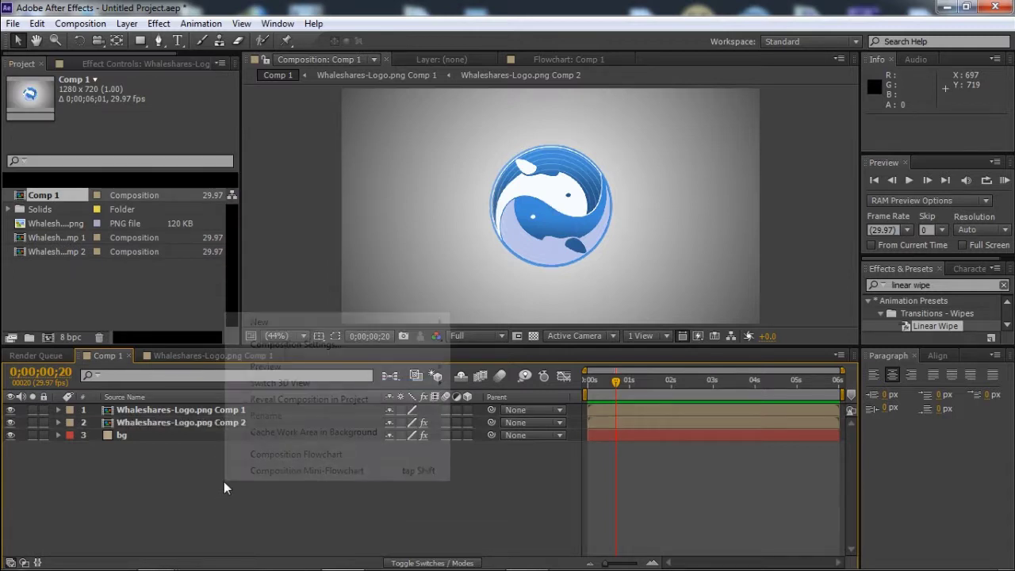
{"action": "mouse_move", "coordinate": [337, 325]}
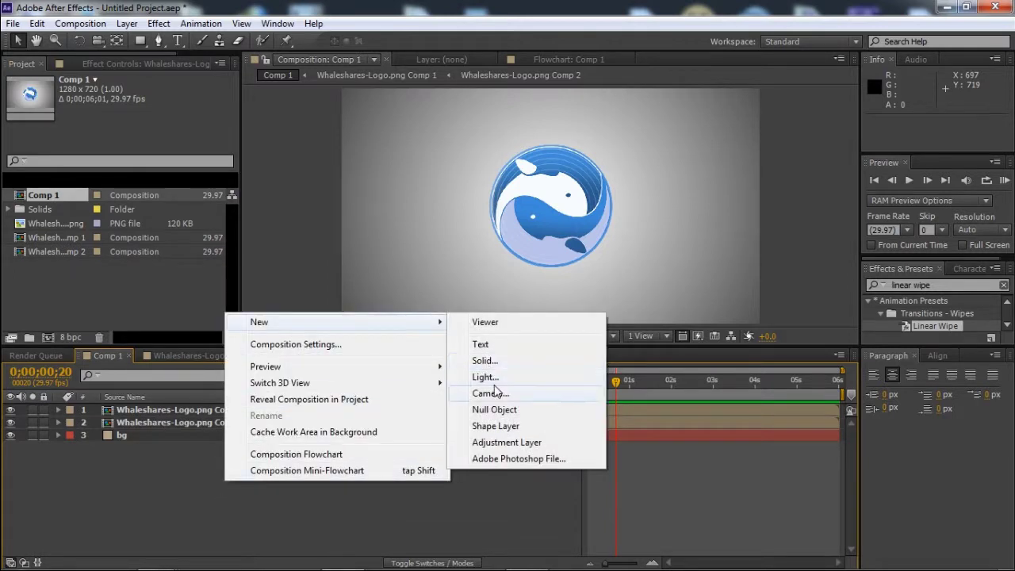
{"action": "left_click", "coordinate": [490, 362]}
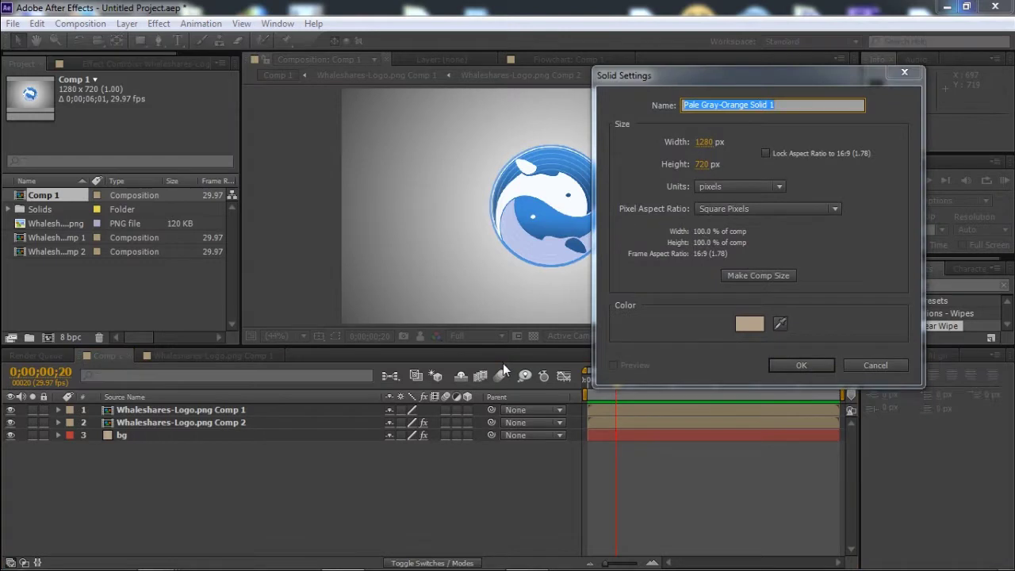
{"action": "left_click", "coordinate": [805, 366]}
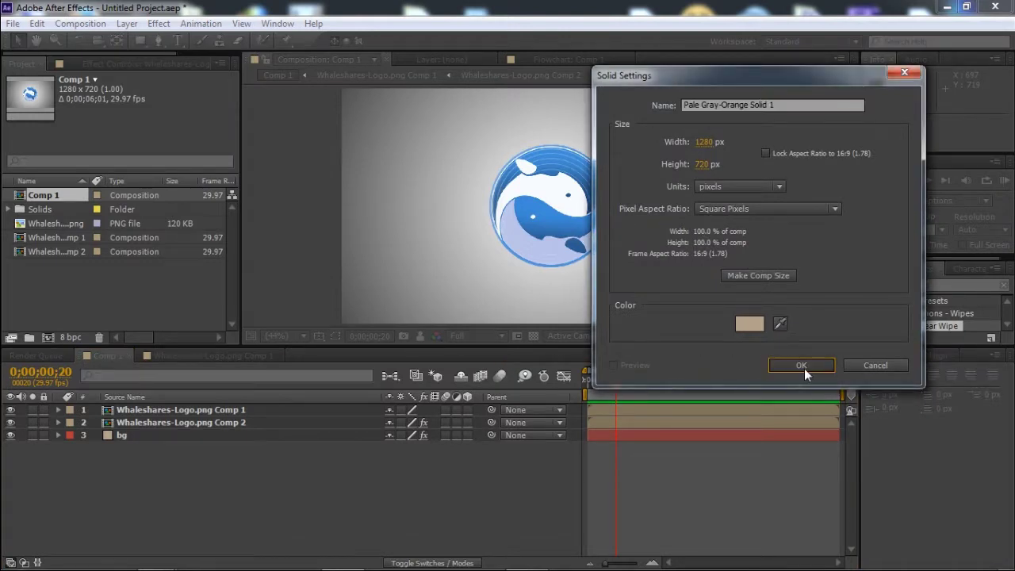
{"action": "left_click", "coordinate": [209, 411]}
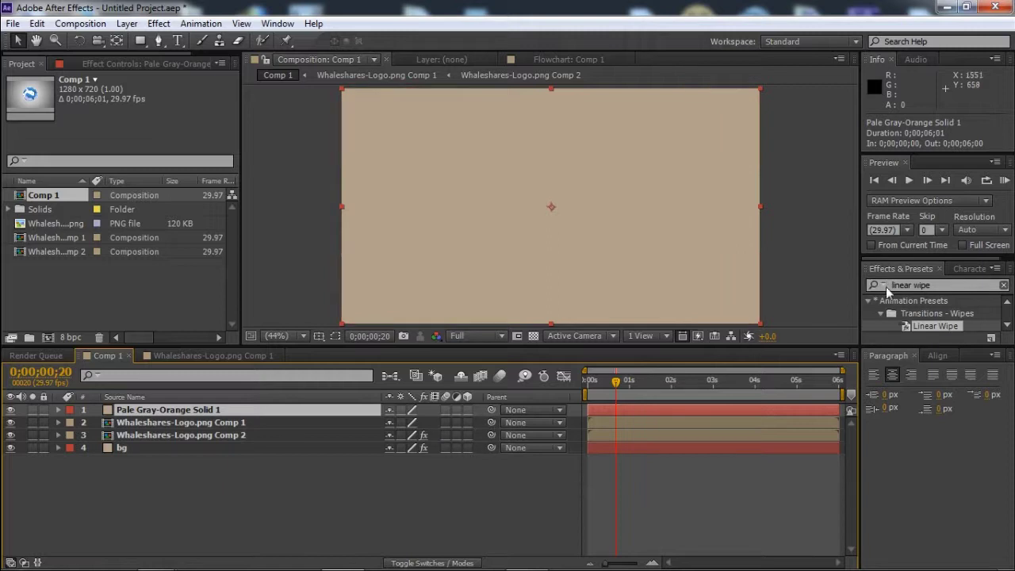
- Search 'particu' in Effects & Presets and apply Trapcode Particular to Pale Gray-Orange Solid 1
{"action": "left_click", "coordinate": [939, 288]}
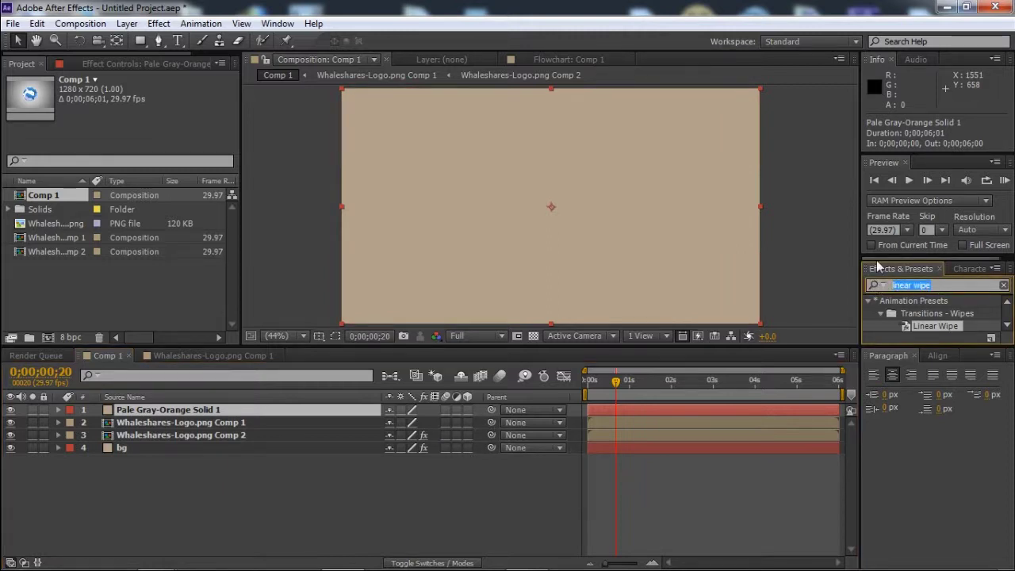
{"action": "type", "text": "trap"}
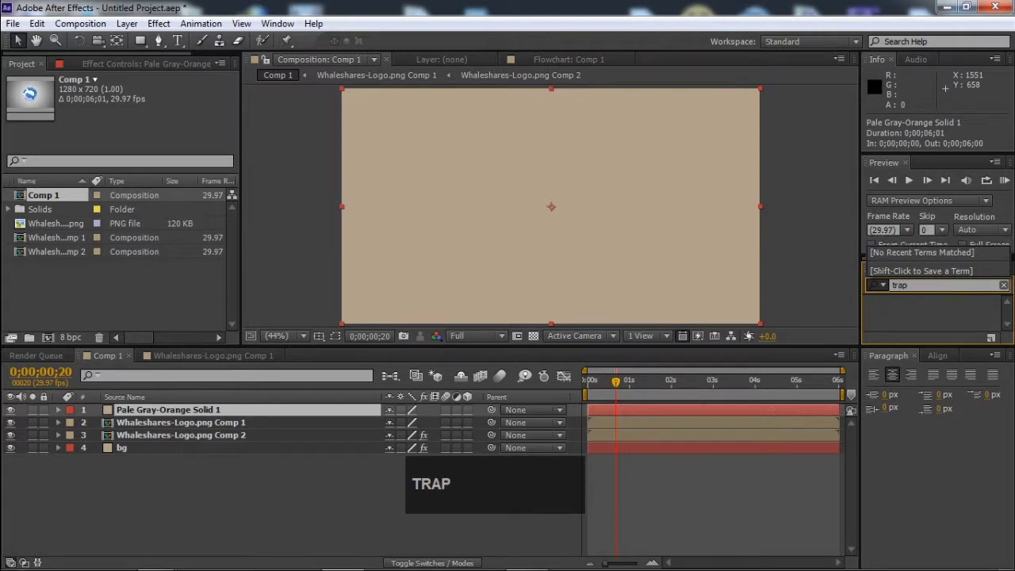
{"action": "key", "text": "BackSpace"}
{"action": "key", "text": "BackSpace"}
{"action": "key", "text": "BackSpace"}
{"action": "key", "text": "BackSpace"}
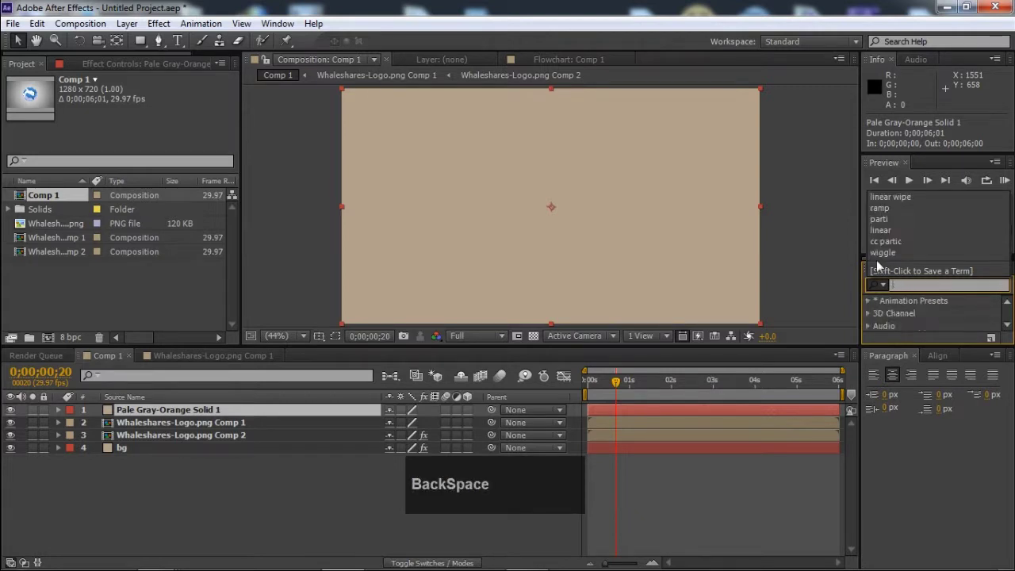
{"action": "type", "text": "particu"}
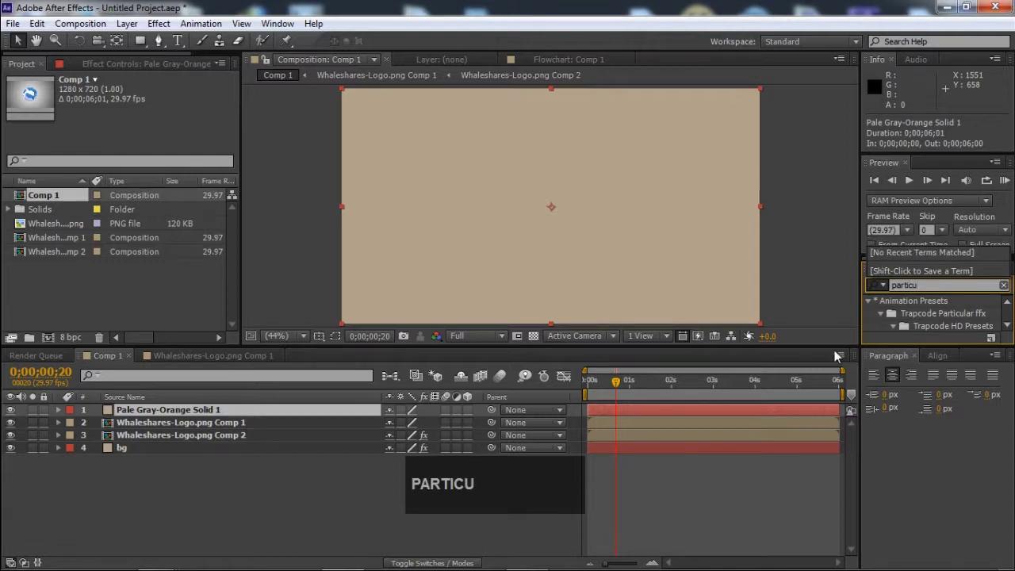
{"action": "left_click", "coordinate": [1008, 326]}
{"action": "left_click", "coordinate": [1007, 326]}
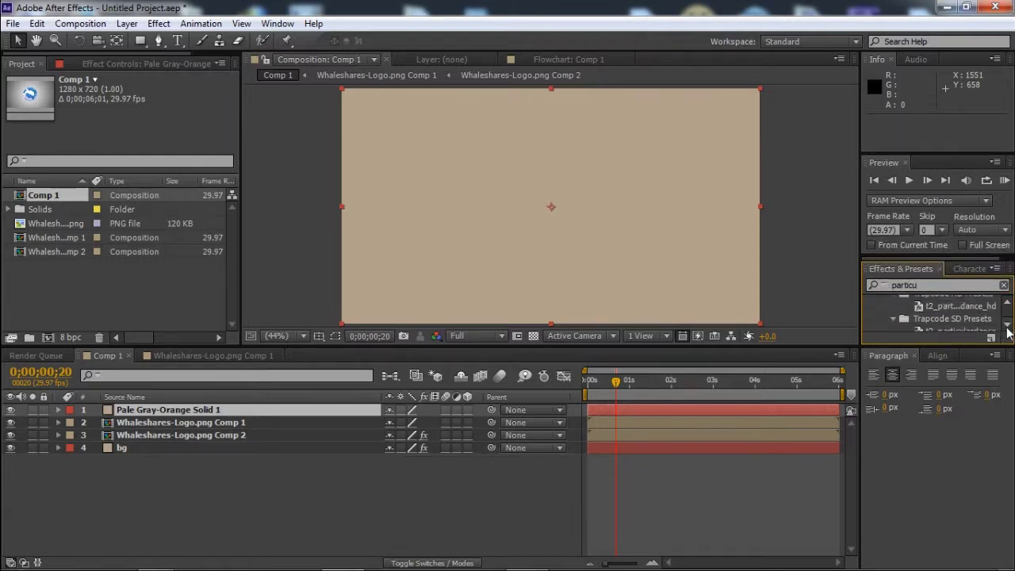
{"action": "left_click", "coordinate": [1007, 328]}
{"action": "left_click", "coordinate": [1007, 327]}
{"action": "left_click", "coordinate": [922, 324]}
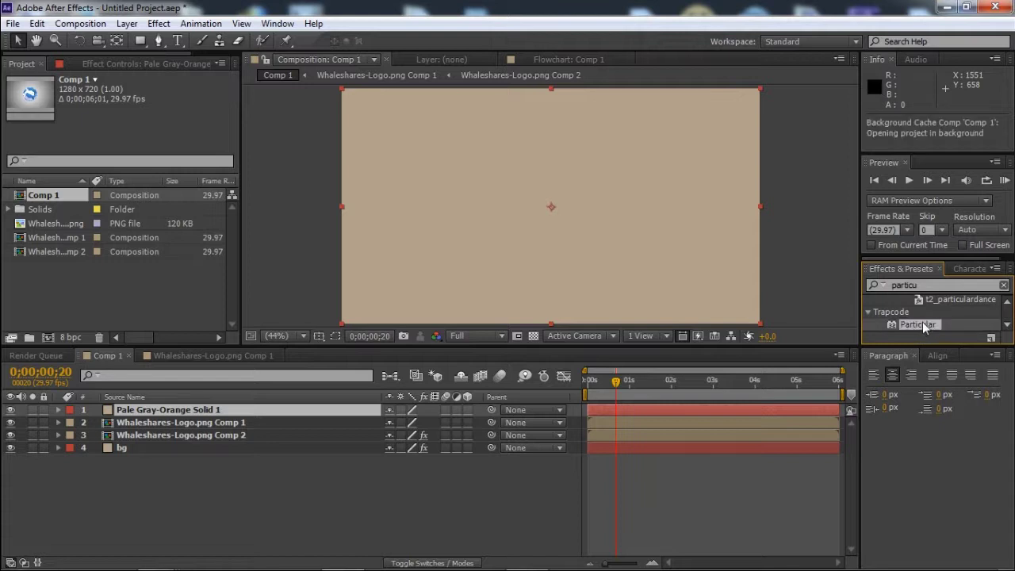
{"action": "double_click", "coordinate": [923, 323]}
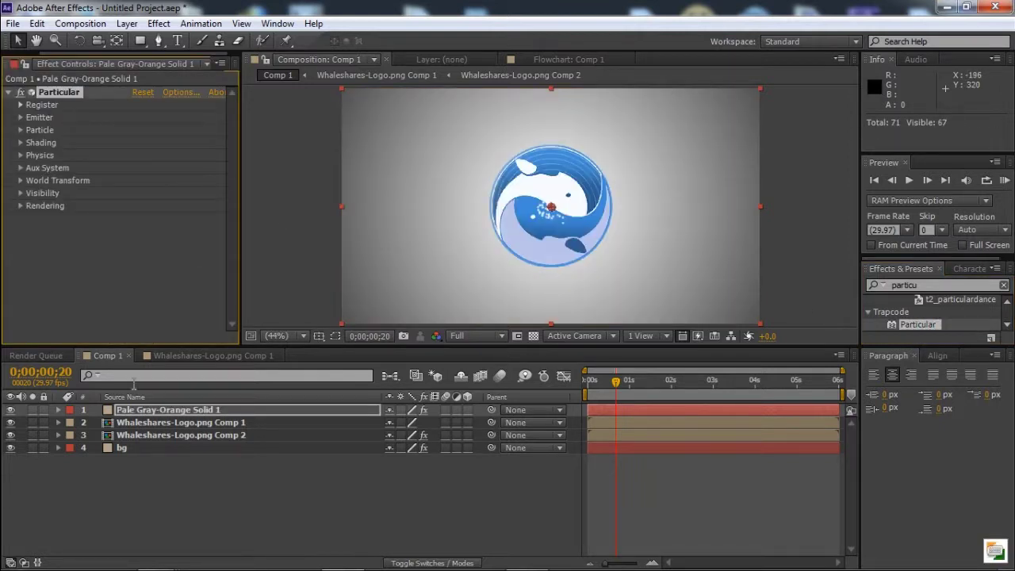
- Make the Whaleshares-Logo.png Comp 1 layer 3D and reselect the solid
{"action": "left_click", "coordinate": [185, 404]}
{"action": "left_click", "coordinate": [169, 426]}
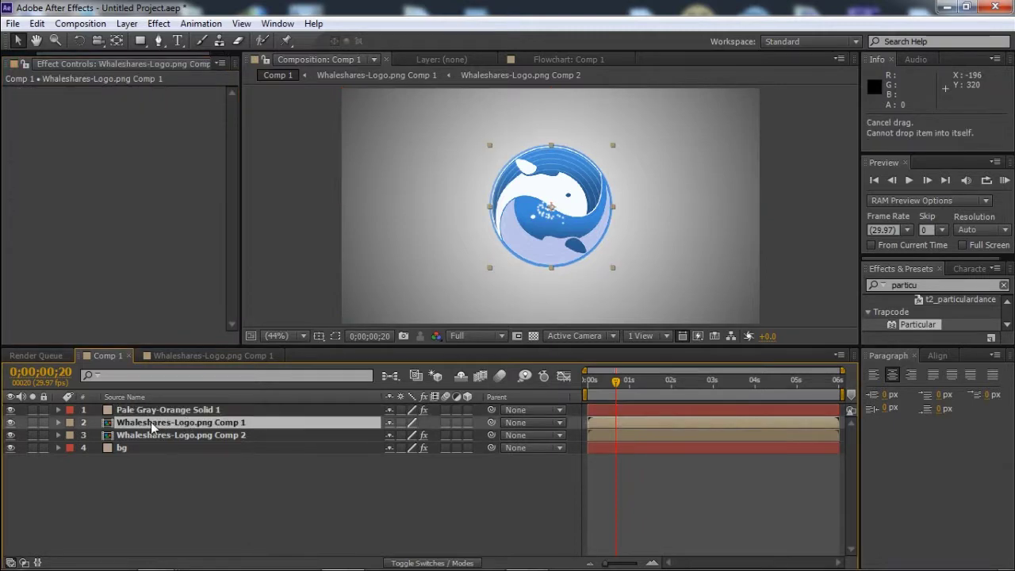
{"action": "left_click", "coordinate": [468, 422]}
{"action": "left_click", "coordinate": [226, 407]}
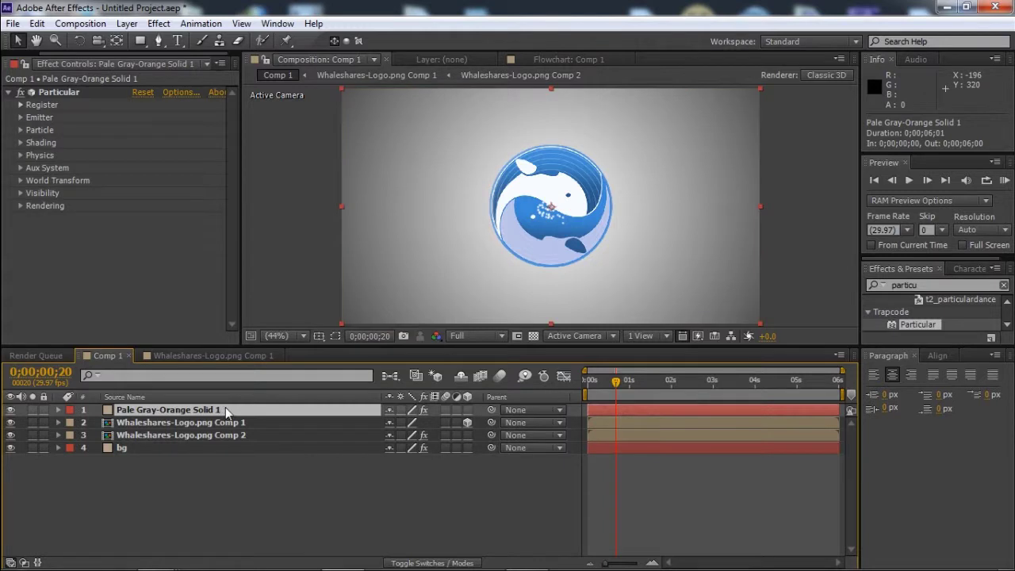
- Set Particular's Emitter Type to Layer, emitting from Whaleshares-Logo.png Comp 1 with Particle Birth Time sampling
{"action": "left_click", "coordinate": [22, 118]}
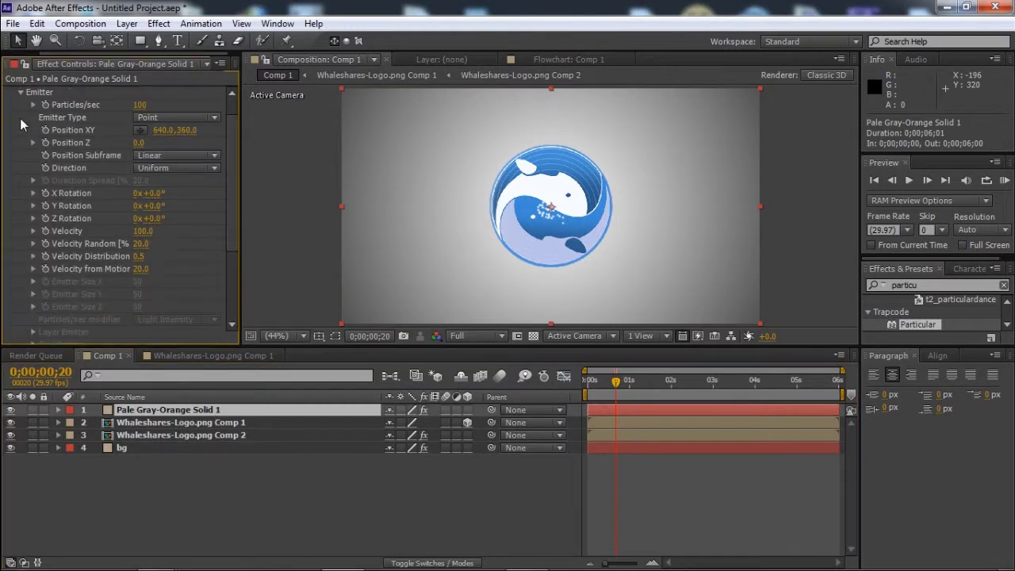
{"action": "left_click", "coordinate": [176, 118]}
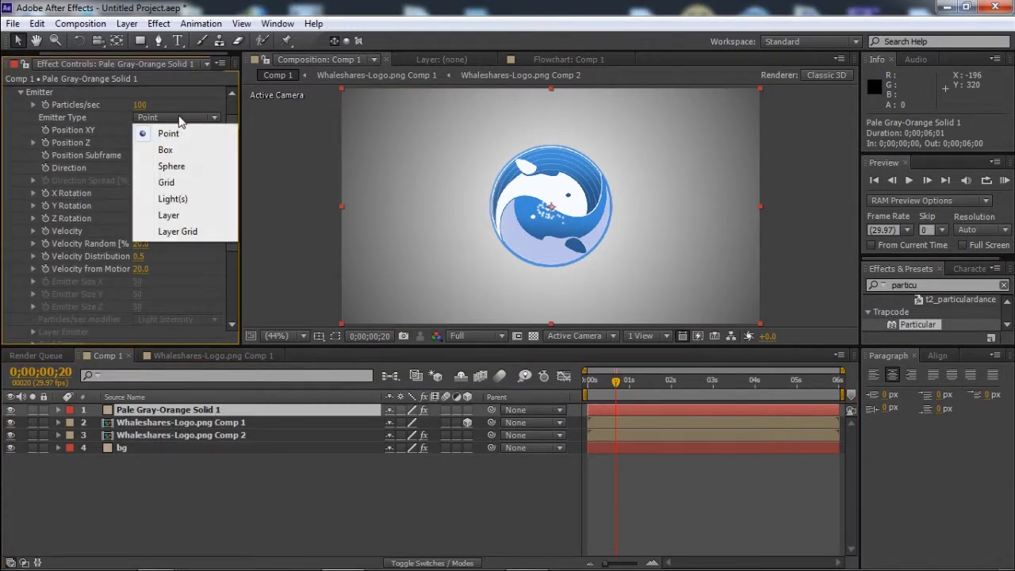
{"action": "left_click", "coordinate": [199, 217]}
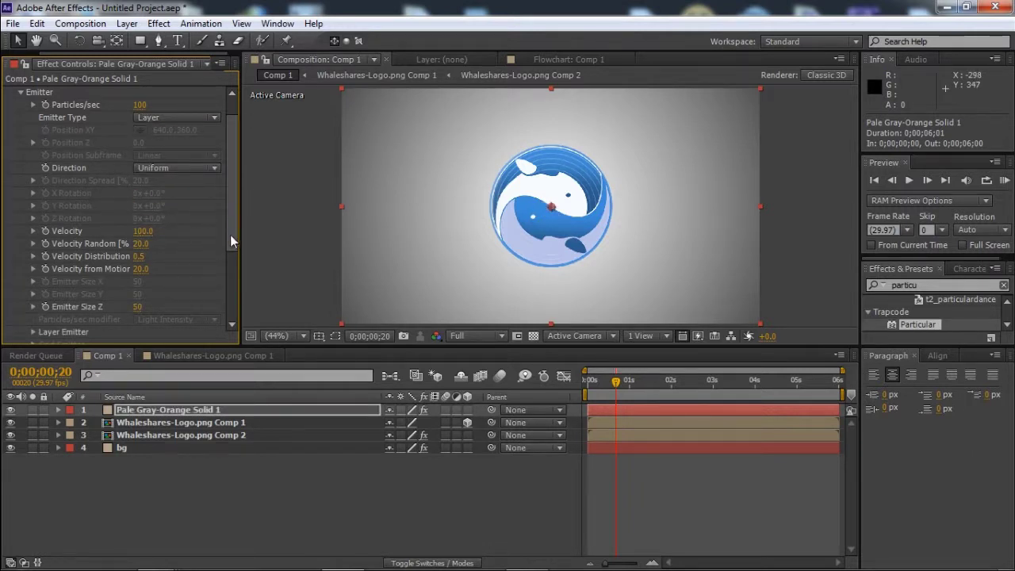
{"action": "left_click_drag", "start_coordinate": [231, 233], "coordinate": [242, 298]}
{"action": "left_click", "coordinate": [35, 215]}
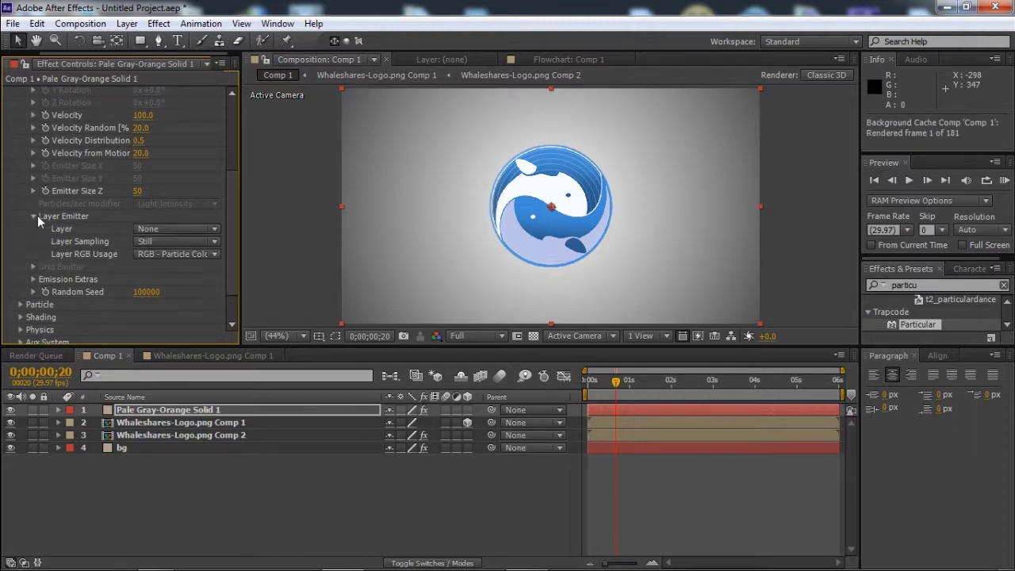
{"action": "left_click", "coordinate": [173, 228]}
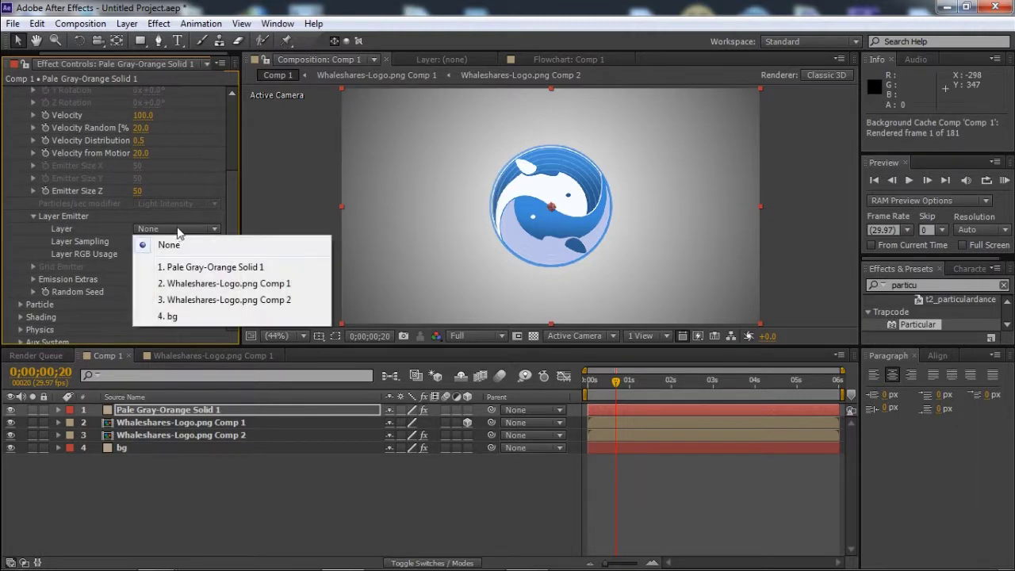
{"action": "left_click", "coordinate": [275, 283]}
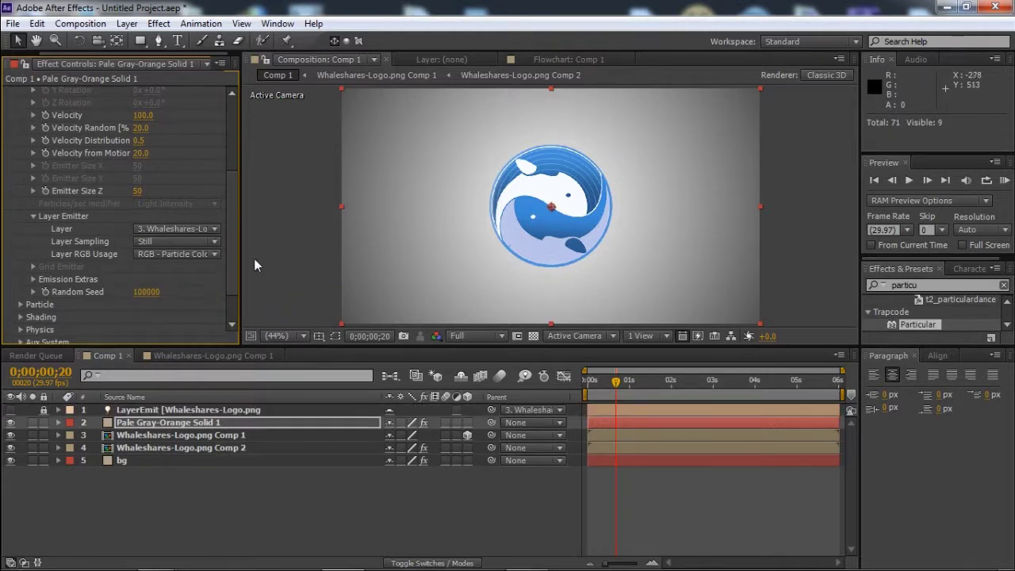
{"action": "left_click", "coordinate": [175, 243]}
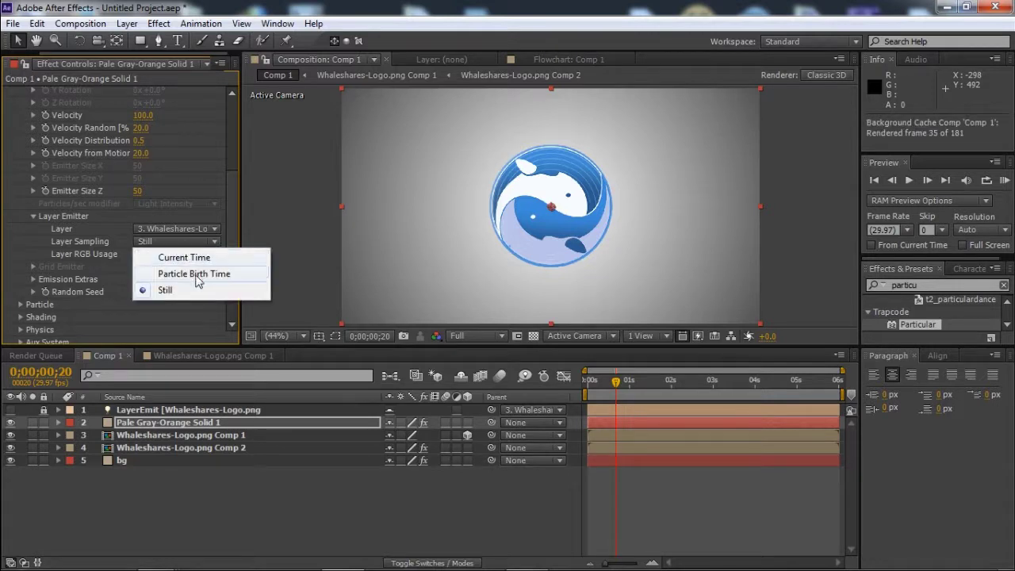
{"action": "left_click", "coordinate": [203, 274]}
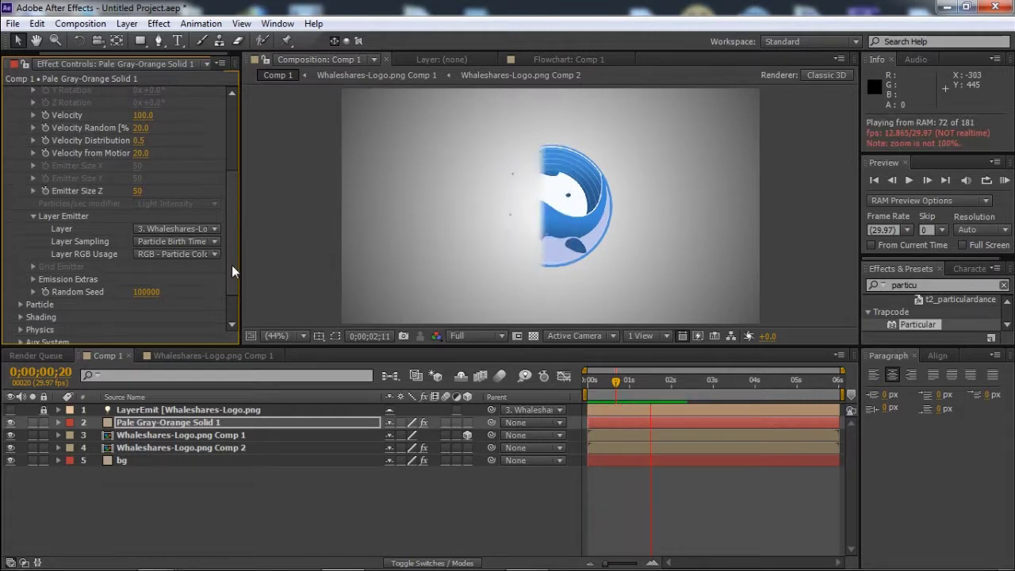
- Set Particular's emission rate to 30000 particles per second
{"action": "left_click", "coordinate": [231, 249]}
{"action": "left_click_drag", "start_coordinate": [230, 193], "coordinate": [229, 126]}
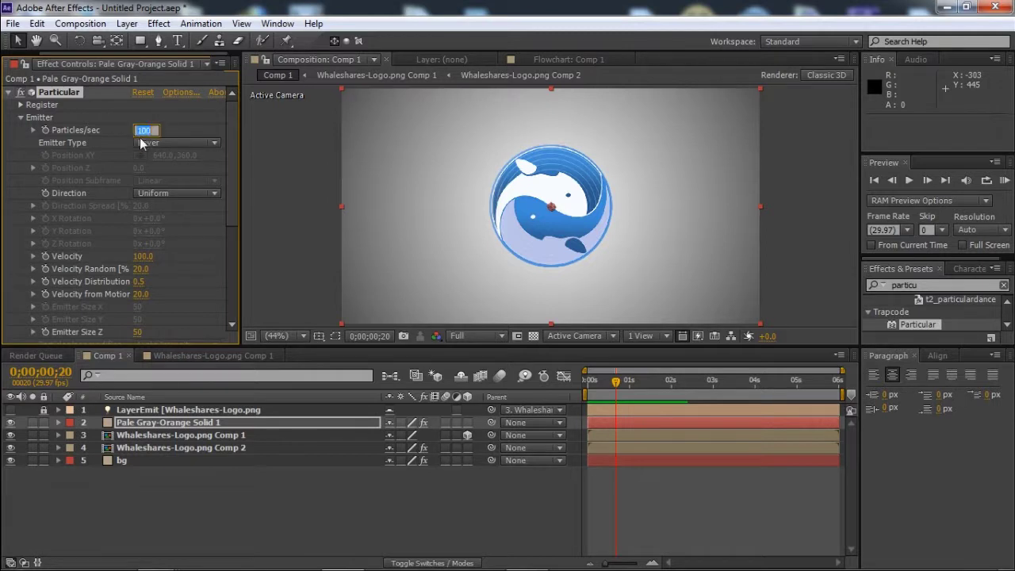
{"action": "type", "text": "3"}
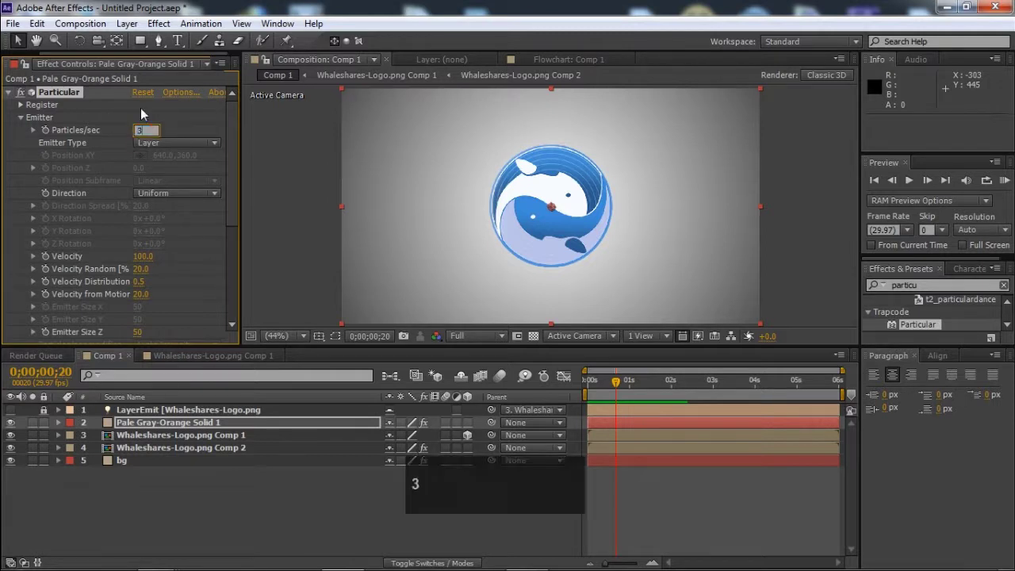
{"action": "type", "text": "0000"}
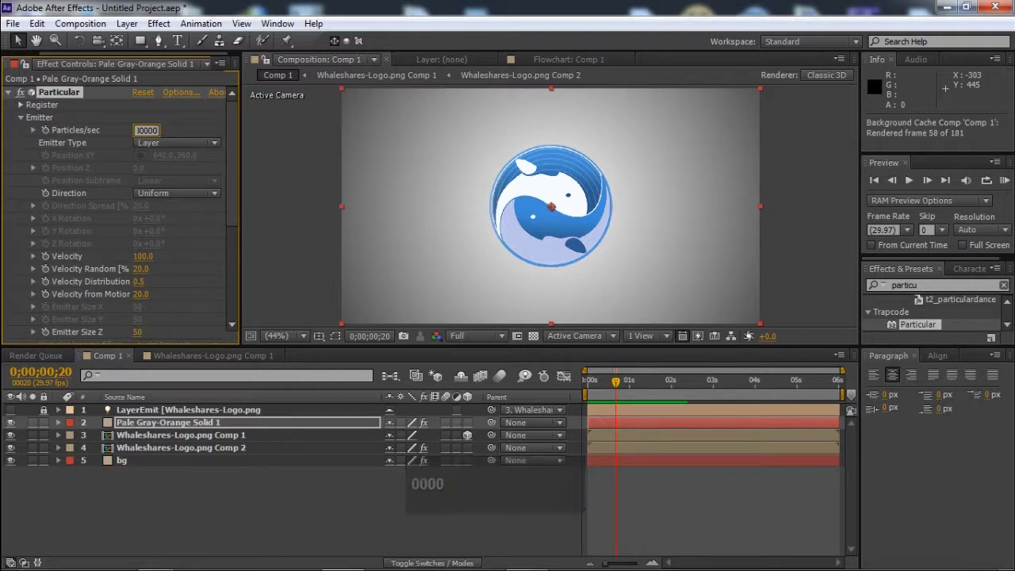
{"action": "key", "text": "Return"}
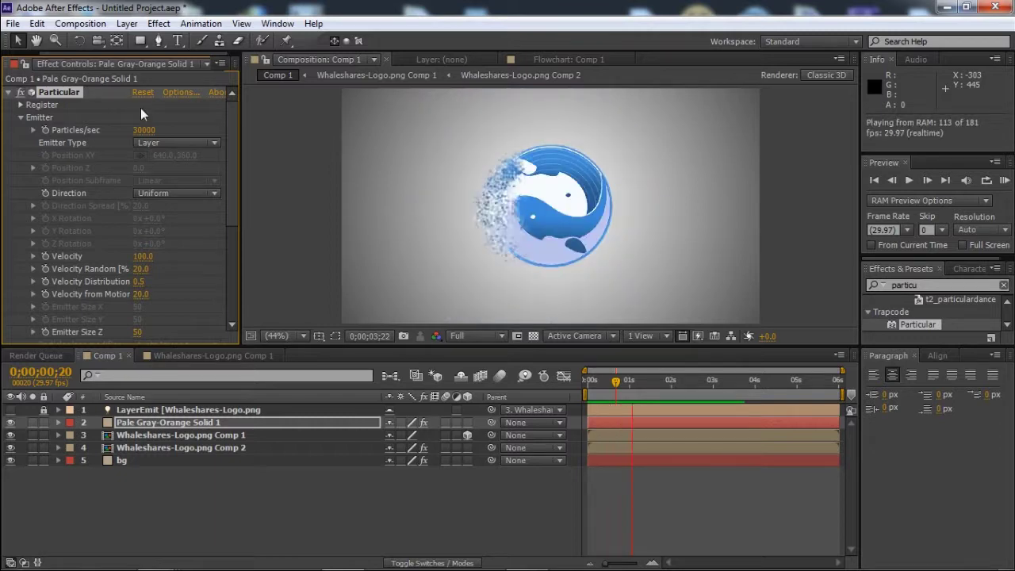
{"action": "key", "text": "space"}
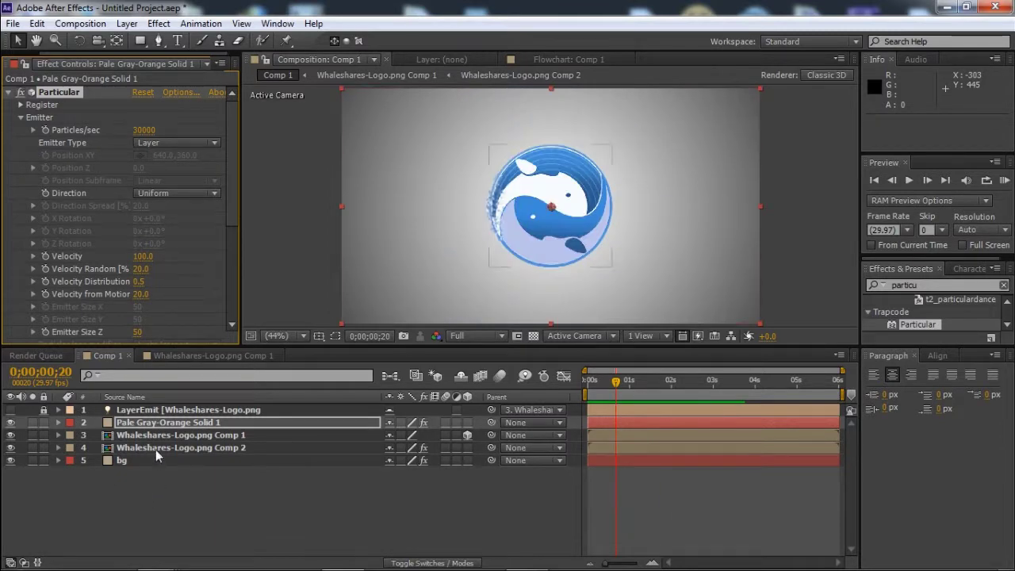
- In Particular's Particle group, set Sphere Feather to 20 and reduce particle Size from 5 to 4
{"action": "left_click", "coordinate": [164, 424]}
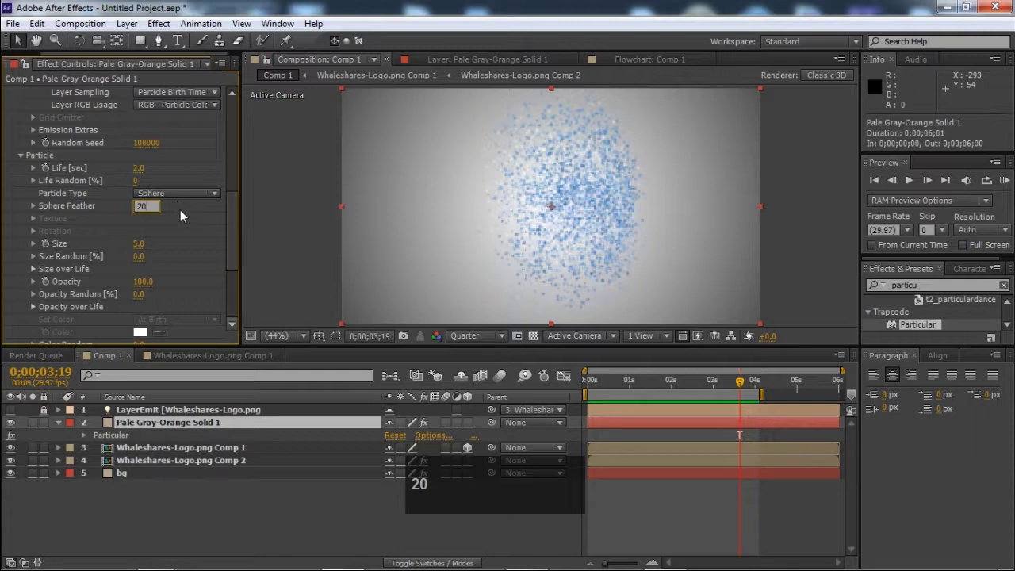
{"action": "key", "text": "Return"}
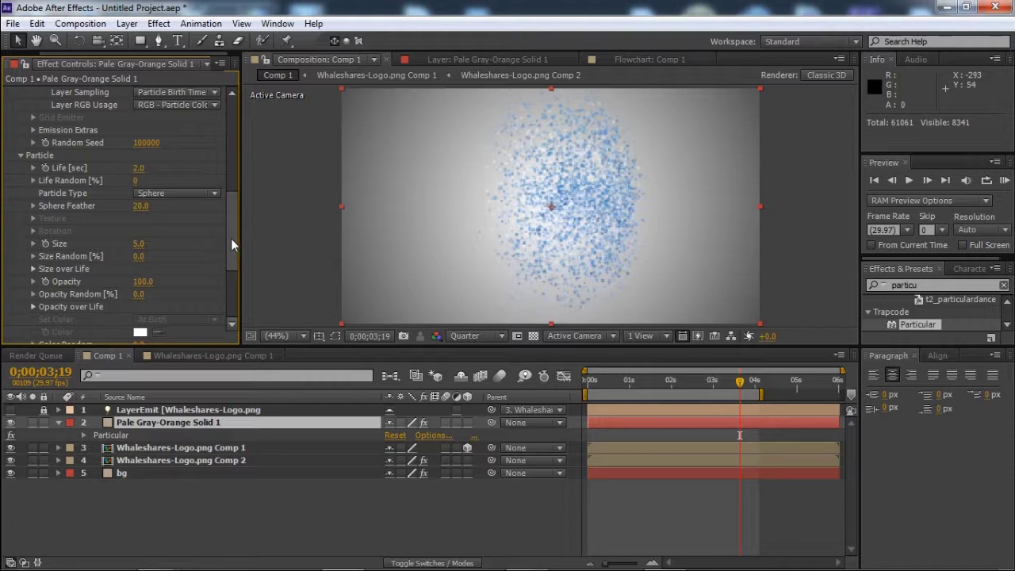
{"action": "scroll", "coordinate": [232, 238], "scroll_direction": "down", "scroll_amount": 1}
{"action": "left_click", "coordinate": [137, 225]}
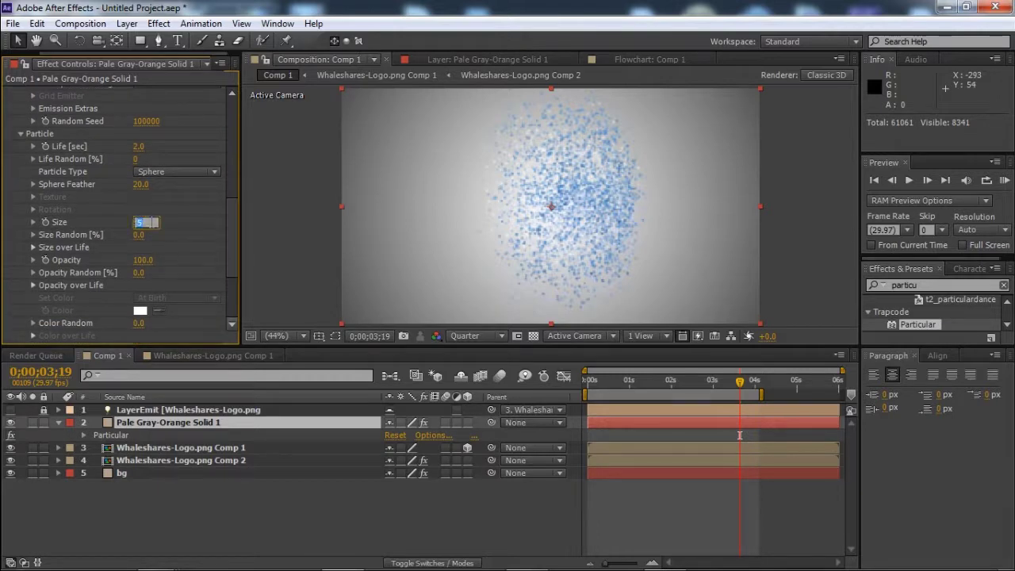
{"action": "type", "text": "4"}
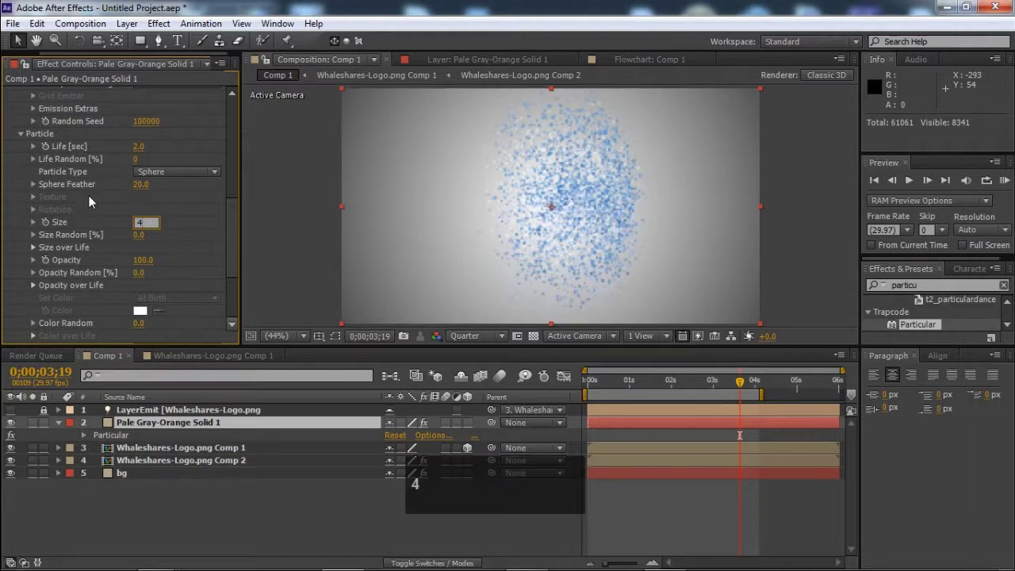
{"action": "left_click", "coordinate": [214, 249]}
{"action": "left_click_drag", "start_coordinate": [234, 243], "coordinate": [231, 283]}
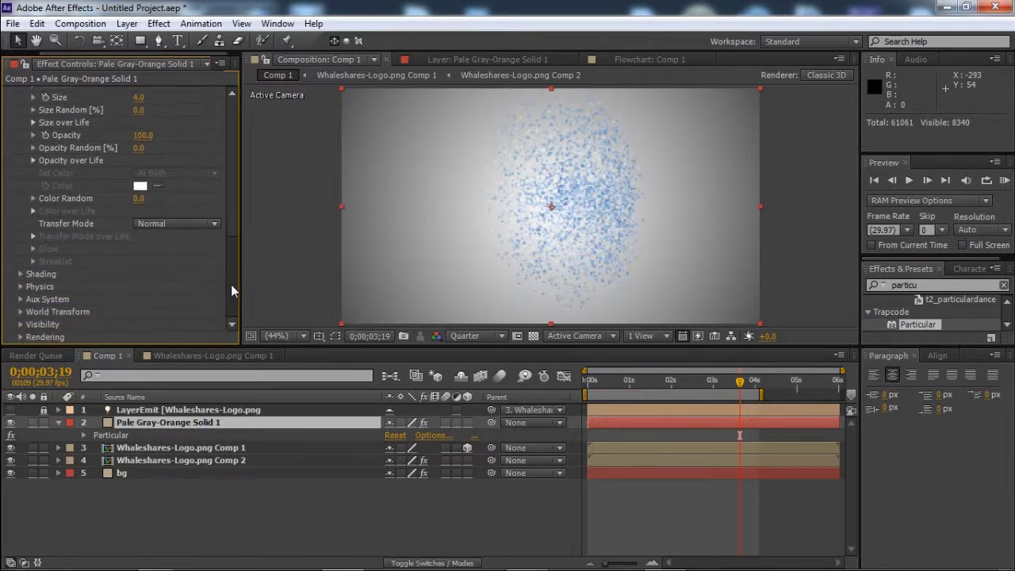
- Set Particular's Physics Gravity to -400 and preview the particles drifting upward
{"action": "left_click", "coordinate": [20, 287]}
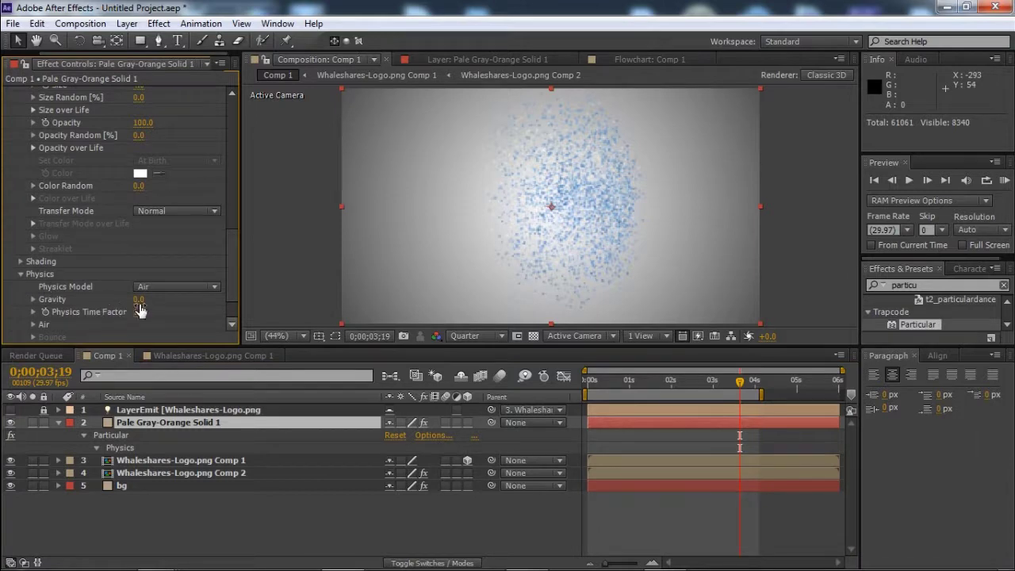
{"action": "left_click", "coordinate": [139, 299]}
{"action": "key", "text": "Return"}
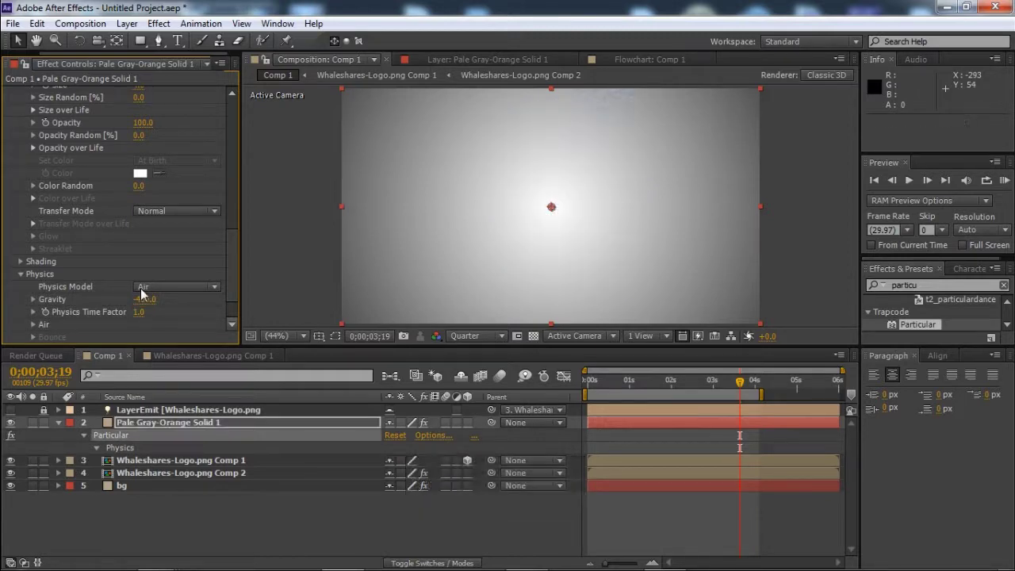
{"action": "key", "text": "KP_0"}
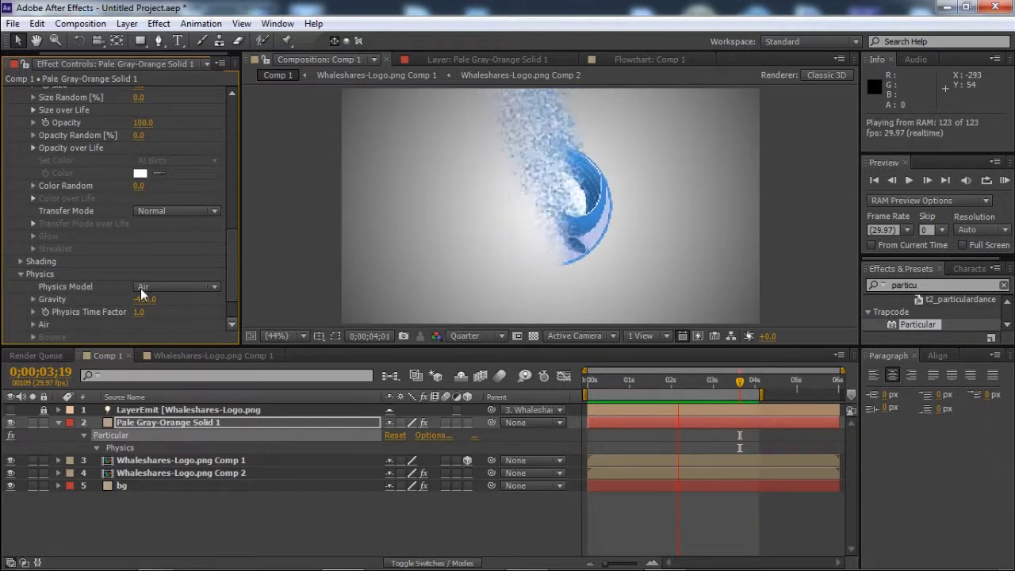
{"action": "key", "text": "space"}
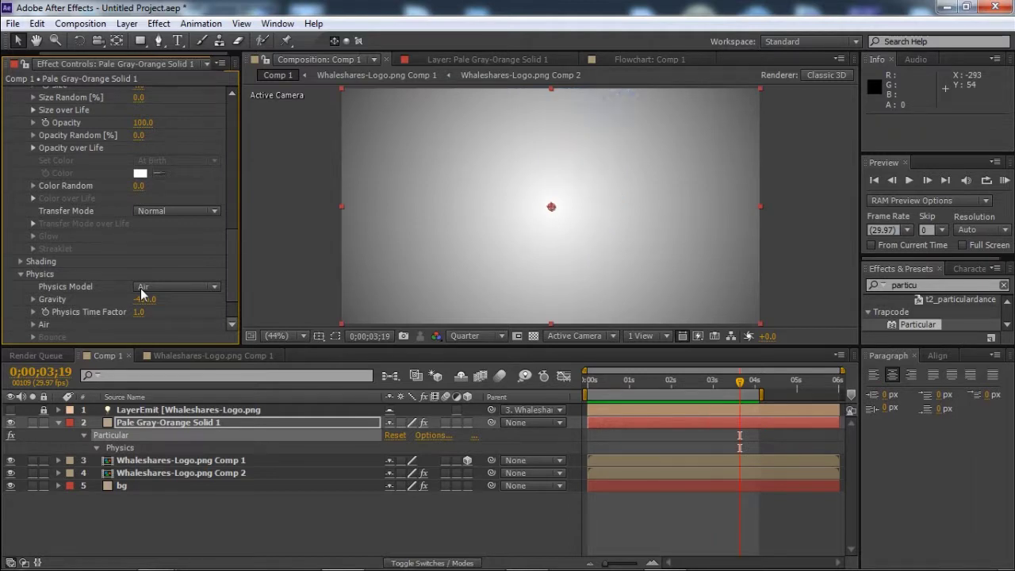
- Lower Particular's emitter Velocity from 100 to 80 and preview the result
{"action": "left_click_drag", "start_coordinate": [233, 268], "coordinate": [241, 166]}
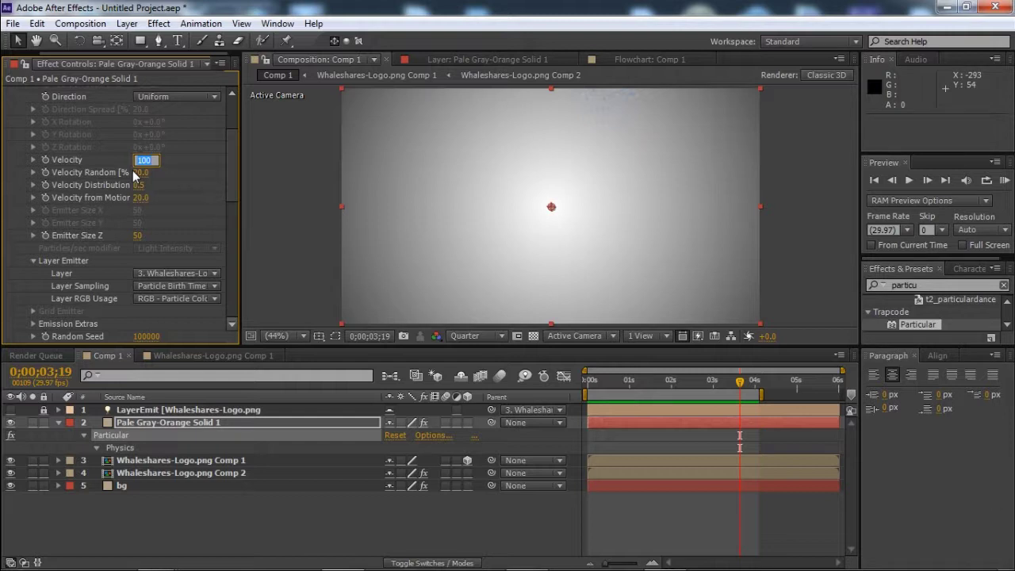
{"action": "type", "text": "80"}
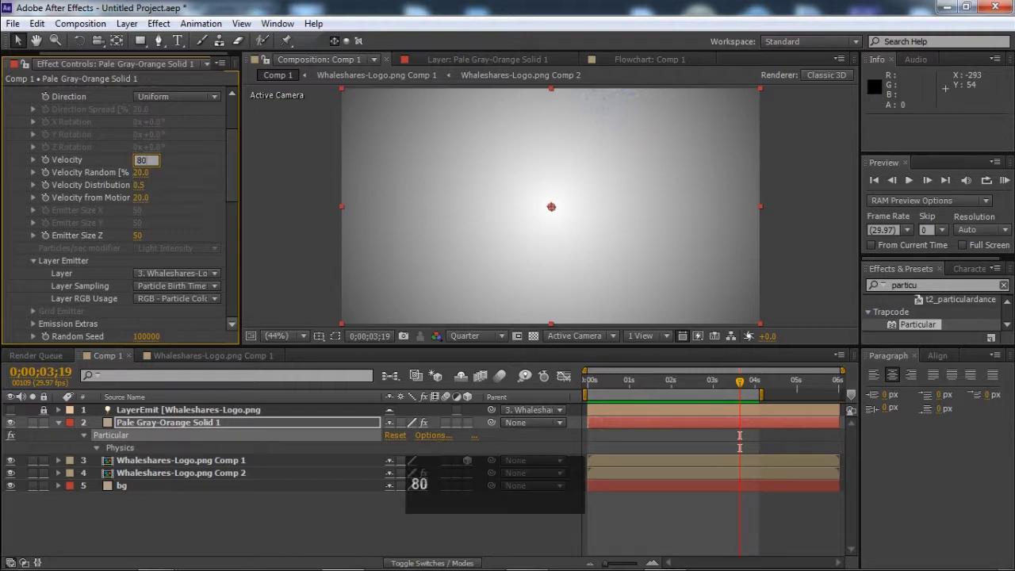
{"action": "key", "text": "Return"}
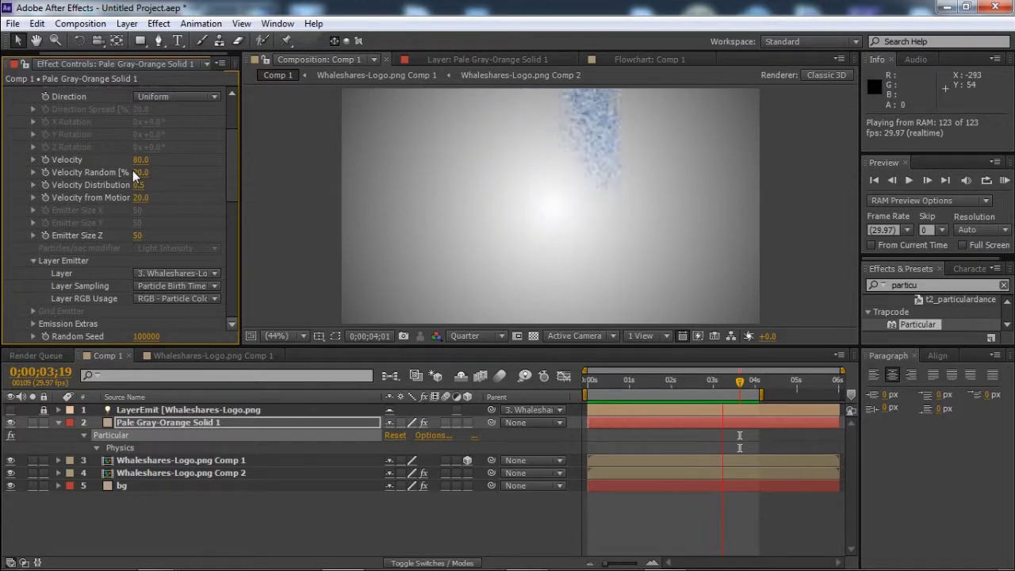
{"action": "key", "text": "space"}
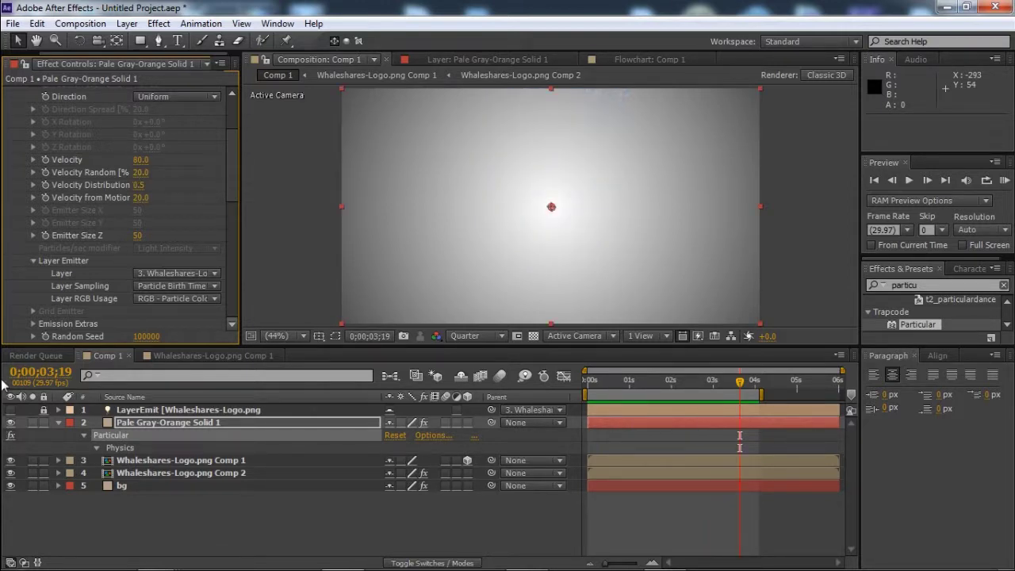
- Select both Whaleshares logo comp layers and keyframe their Scale at 128%
{"action": "left_click", "coordinate": [184, 474]}
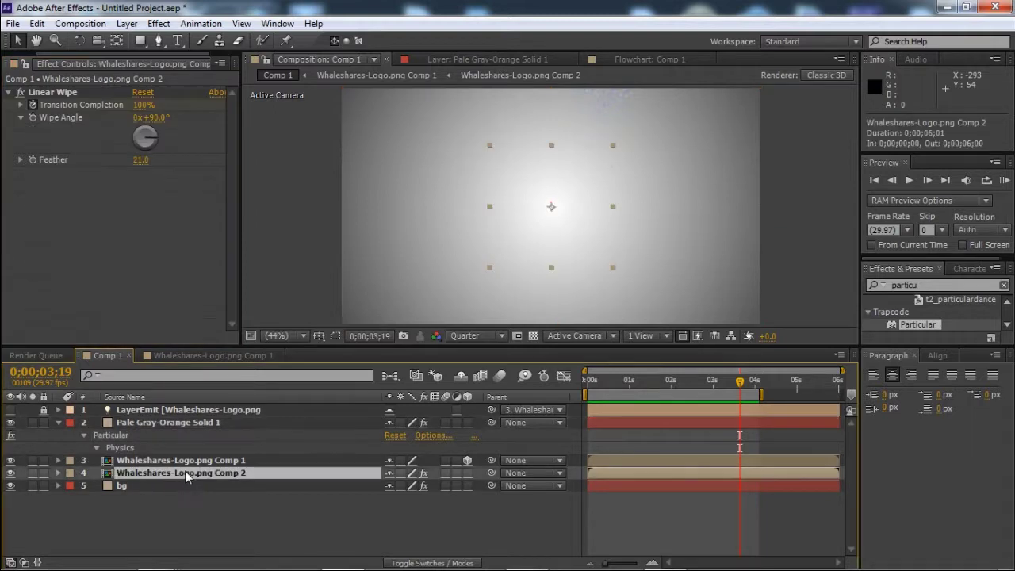
{"action": "left_click", "coordinate": [185, 464]}
{"action": "left_click", "coordinate": [184, 473]}
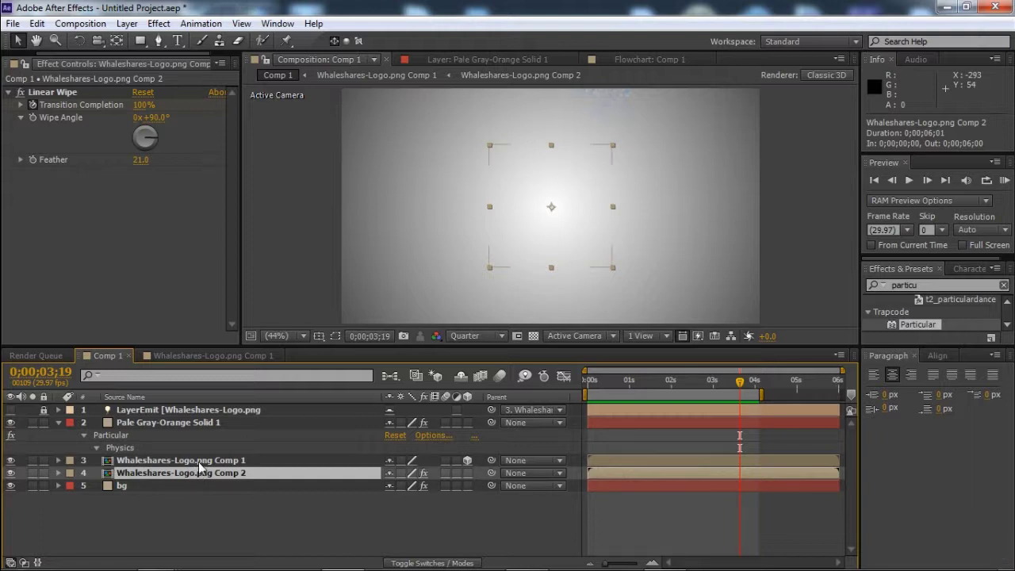
{"action": "left_click", "coordinate": [200, 462], "text": "shift"}
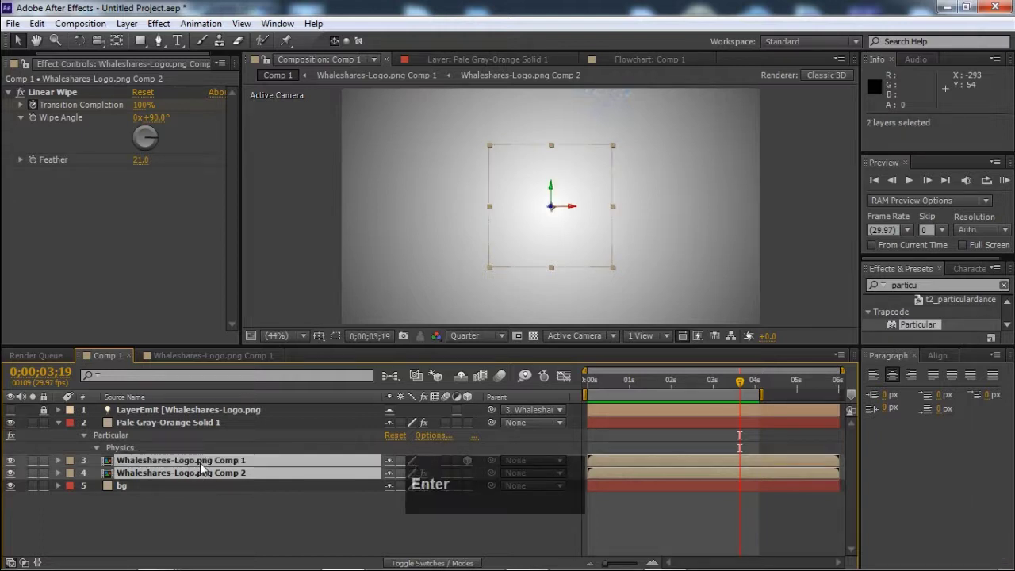
{"action": "key", "text": "s"}
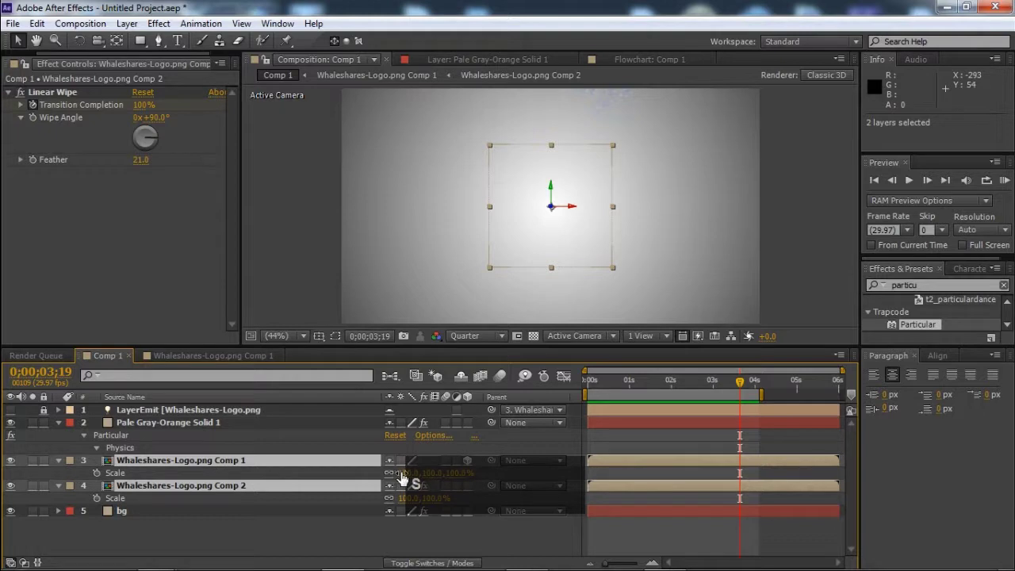
{"action": "key", "text": "alt+shift+s"}
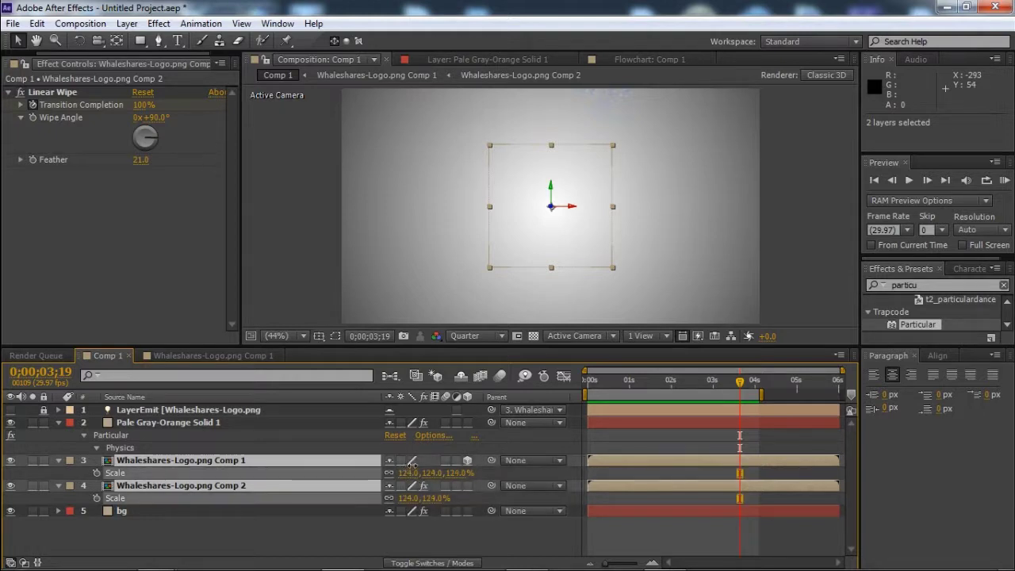
{"action": "left_click_drag", "start_coordinate": [413, 468], "coordinate": [415, 468]}
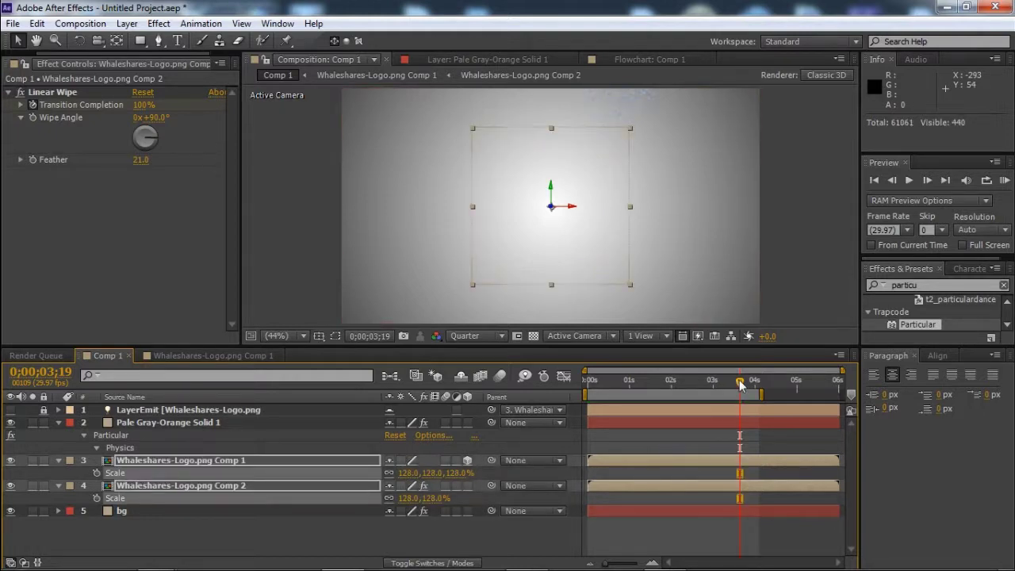
- At 0;00;01;21, keyframe both logo layers' Scale at 118% and preview the animation
{"action": "left_click_drag", "start_coordinate": [741, 384], "coordinate": [687, 393]}
{"action": "left_click_drag", "start_coordinate": [686, 388], "coordinate": [660, 386]}
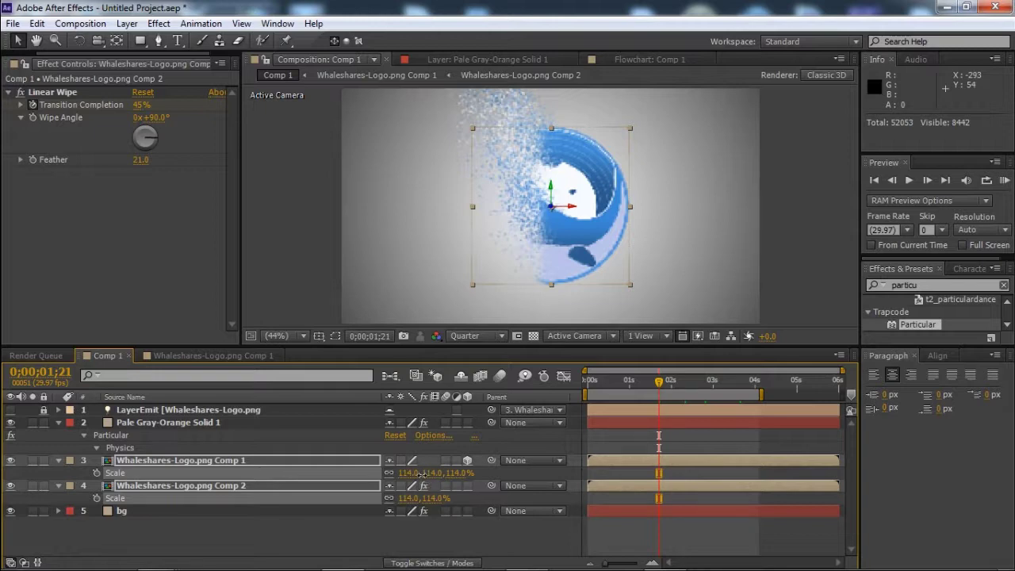
{"action": "left_click_drag", "start_coordinate": [423, 473], "coordinate": [435, 480]}
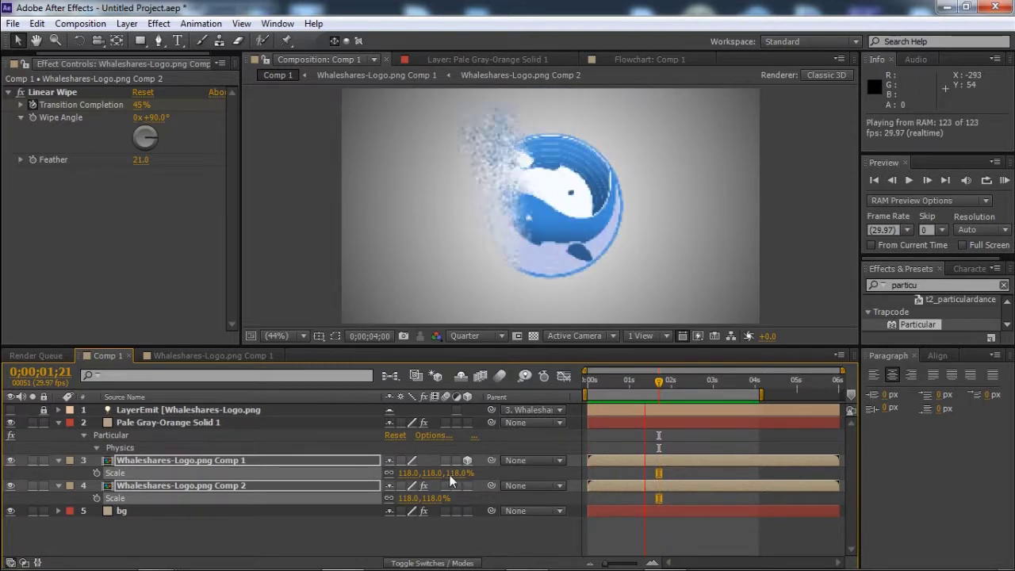
{"action": "key", "text": "space"}
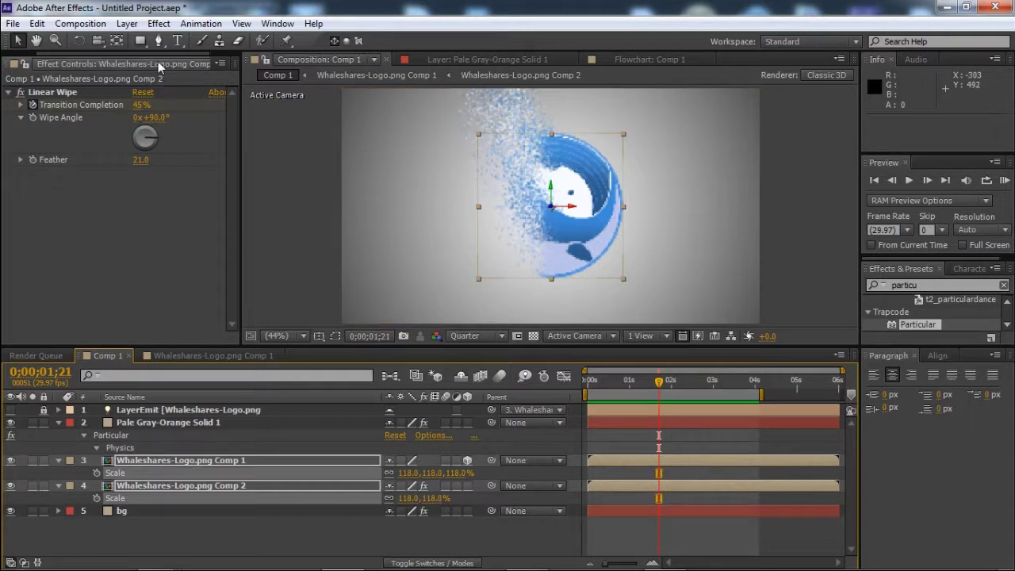
- Show the Project panel and clear its selection
{"action": "left_click_drag", "start_coordinate": [181, 54], "coordinate": [126, 56]}
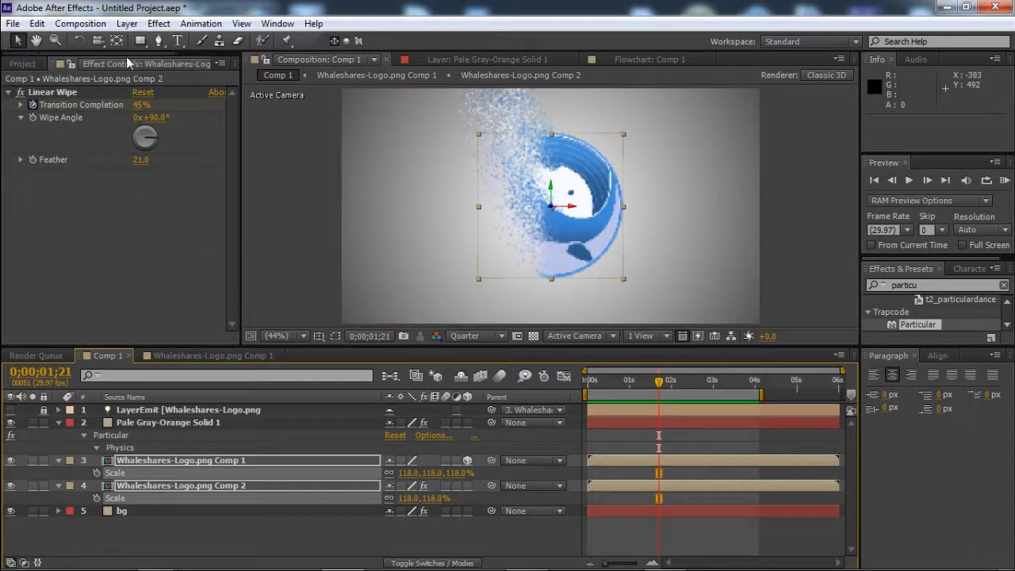
{"action": "left_click", "coordinate": [30, 63]}
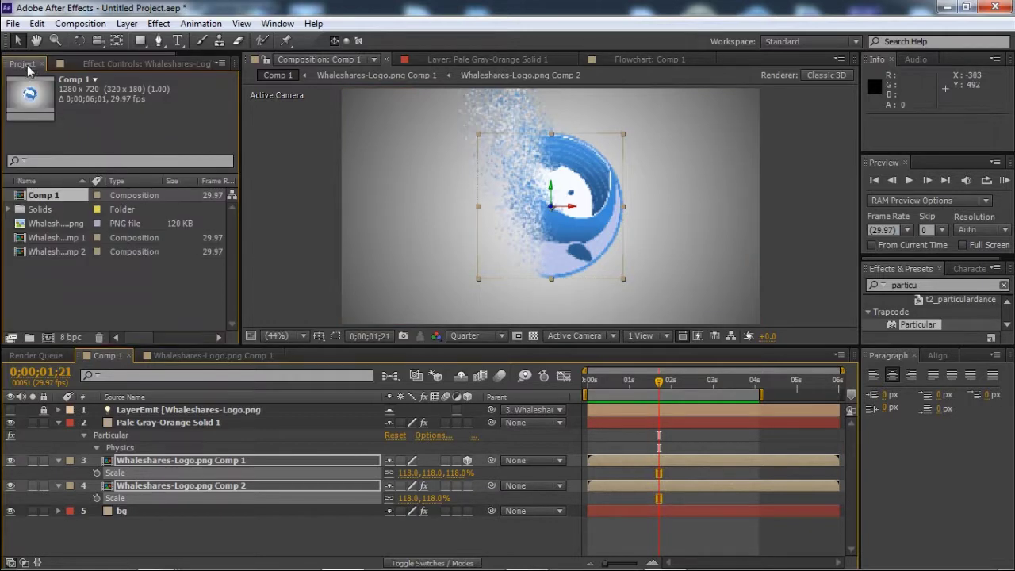
{"action": "left_click", "coordinate": [105, 290]}
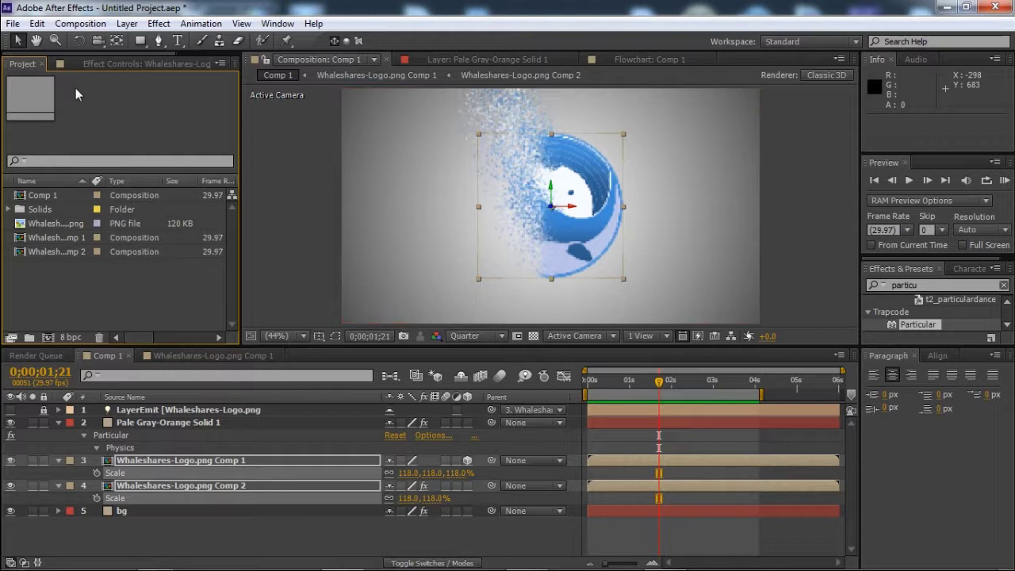
- Import pp watermark.png into the project
{"action": "left_click", "coordinate": [14, 24]}
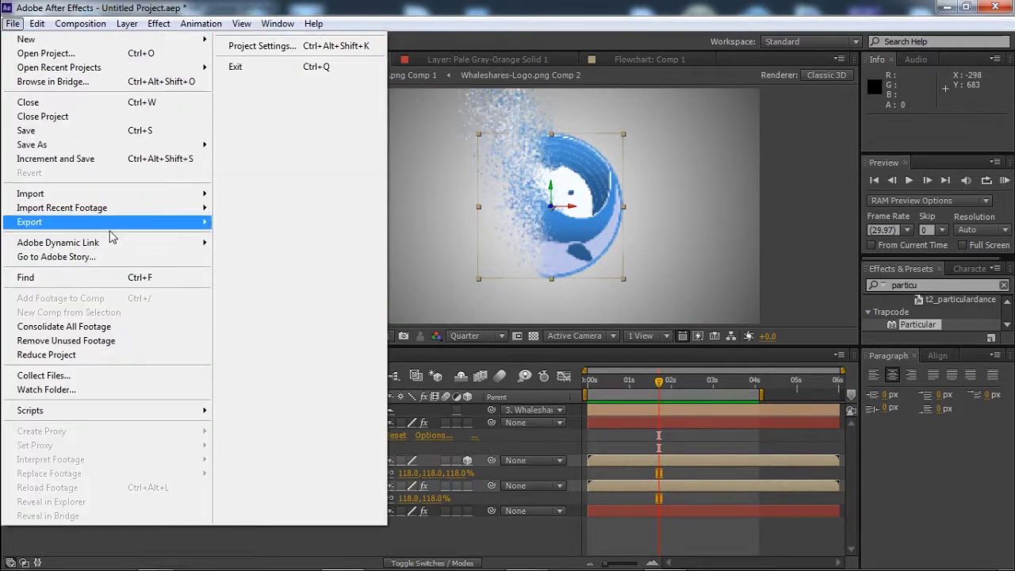
{"action": "mouse_move", "coordinate": [136, 197]}
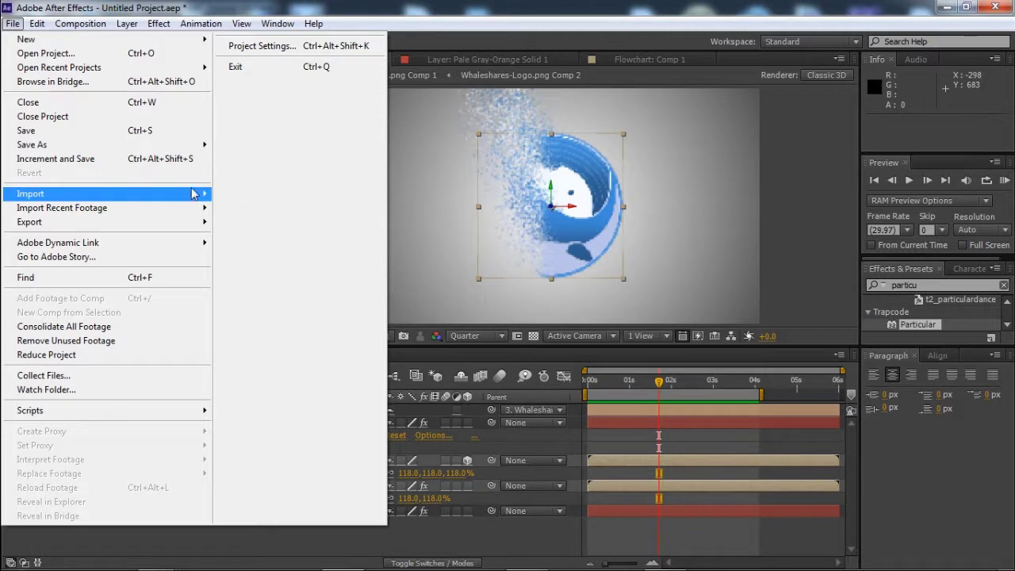
{"action": "left_click", "coordinate": [285, 201]}
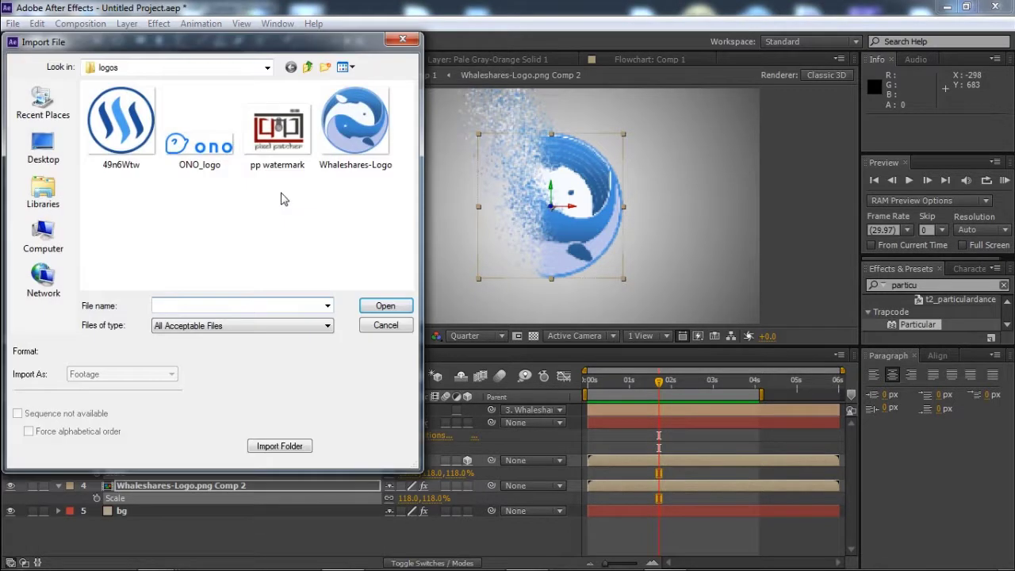
{"action": "left_click", "coordinate": [287, 133]}
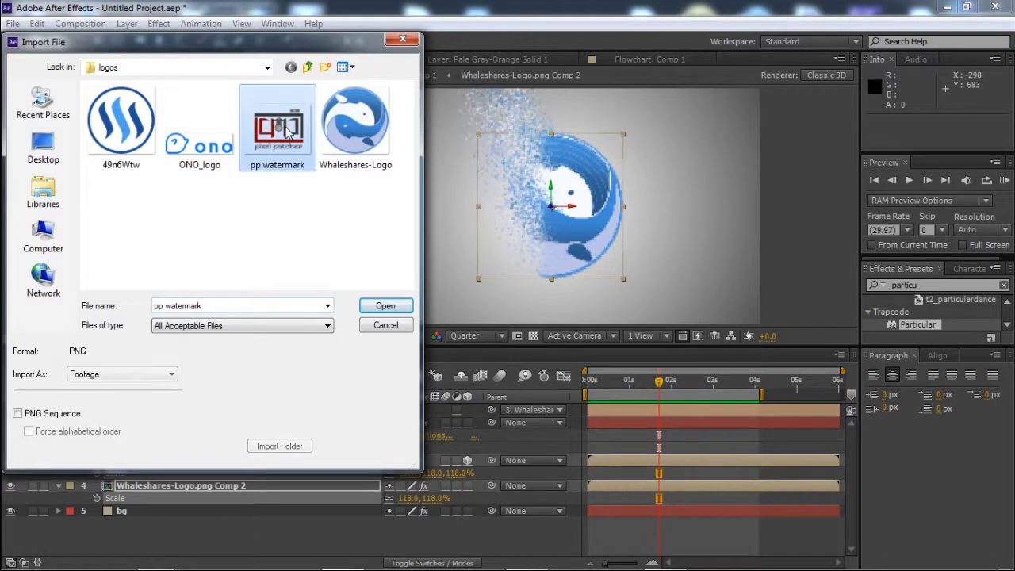
{"action": "left_click", "coordinate": [385, 306]}
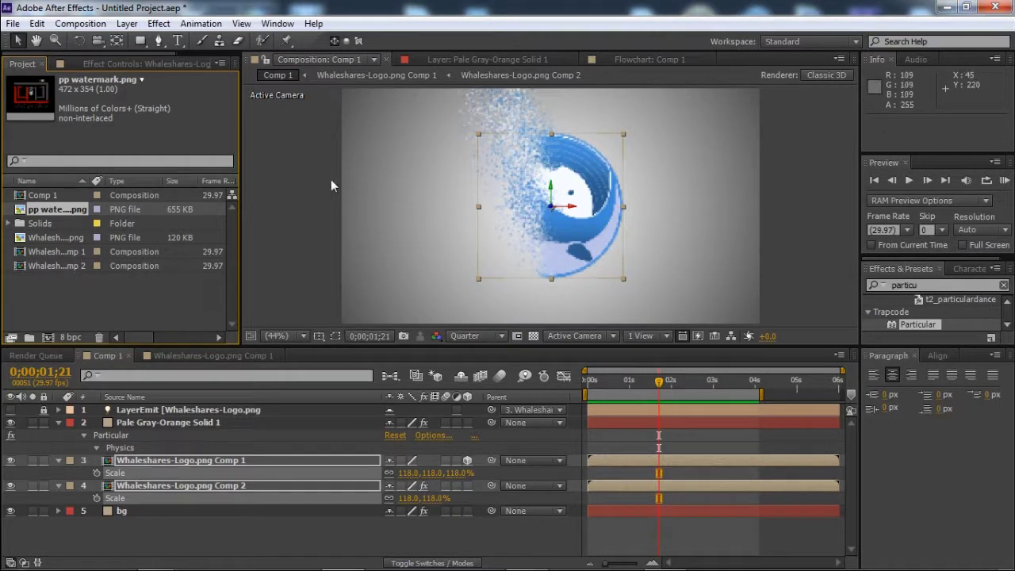
- Add pp watermark.png to Comp 2, hide the whale logo layer, and nudge the watermark slightly left
{"action": "left_click", "coordinate": [520, 77]}
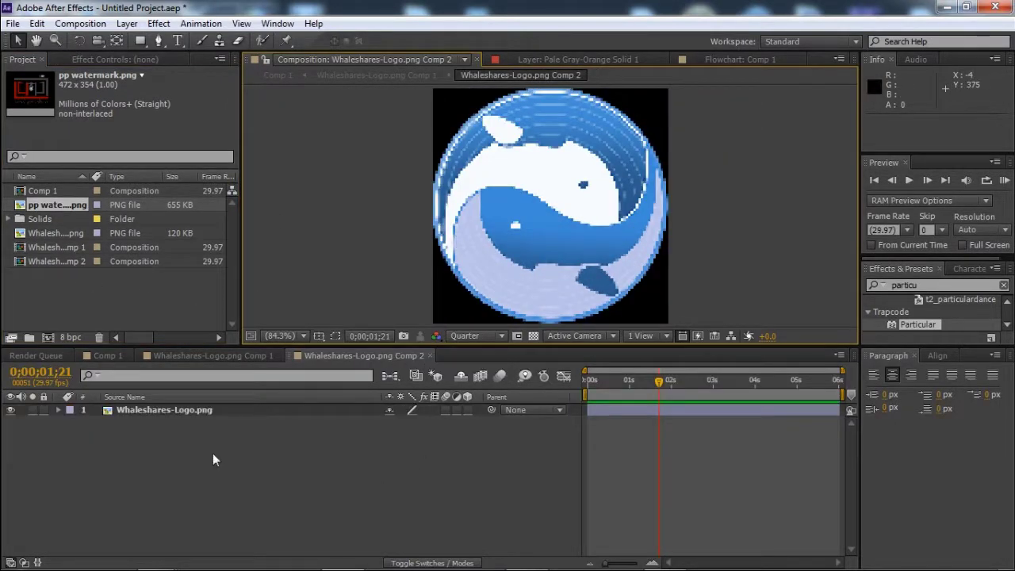
{"action": "left_click_drag", "start_coordinate": [55, 204], "coordinate": [112, 442]}
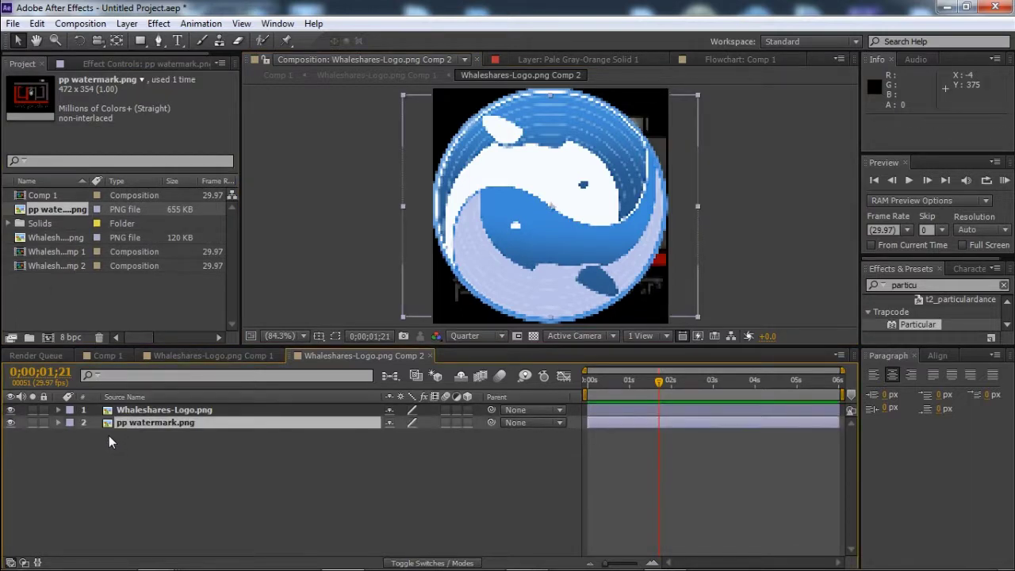
{"action": "left_click", "coordinate": [11, 411]}
{"action": "left_click", "coordinate": [162, 427]}
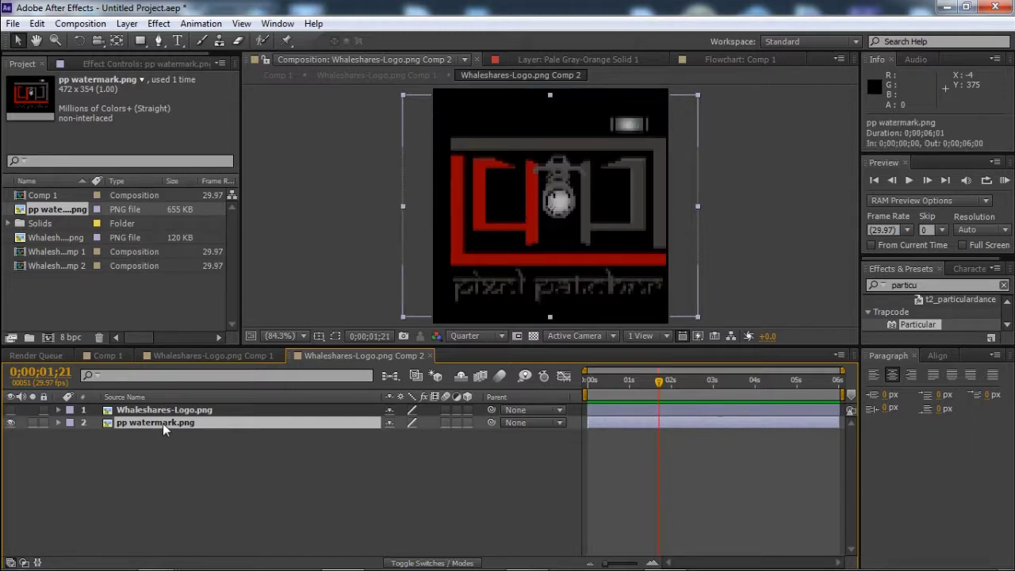
{"action": "key", "text": "Left"}
{"action": "key", "text": "Left"}
{"action": "key", "text": "Left"}
{"action": "key", "text": "Left"}
{"action": "key", "text": "Left"}
{"action": "key", "text": "Left"}
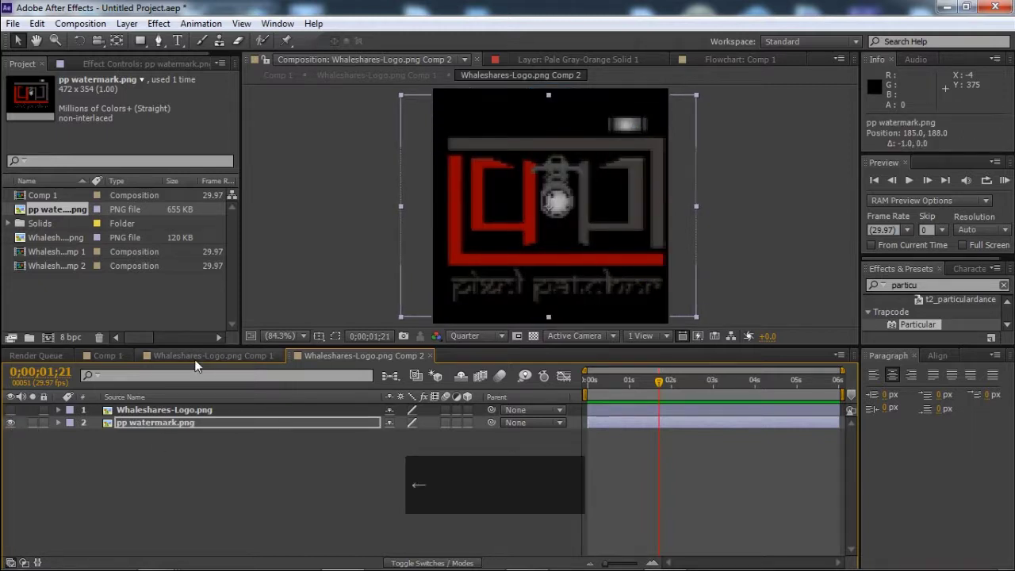
{"action": "key", "text": "Left"}
{"action": "key", "text": "Left"}
{"action": "key", "text": "Left"}
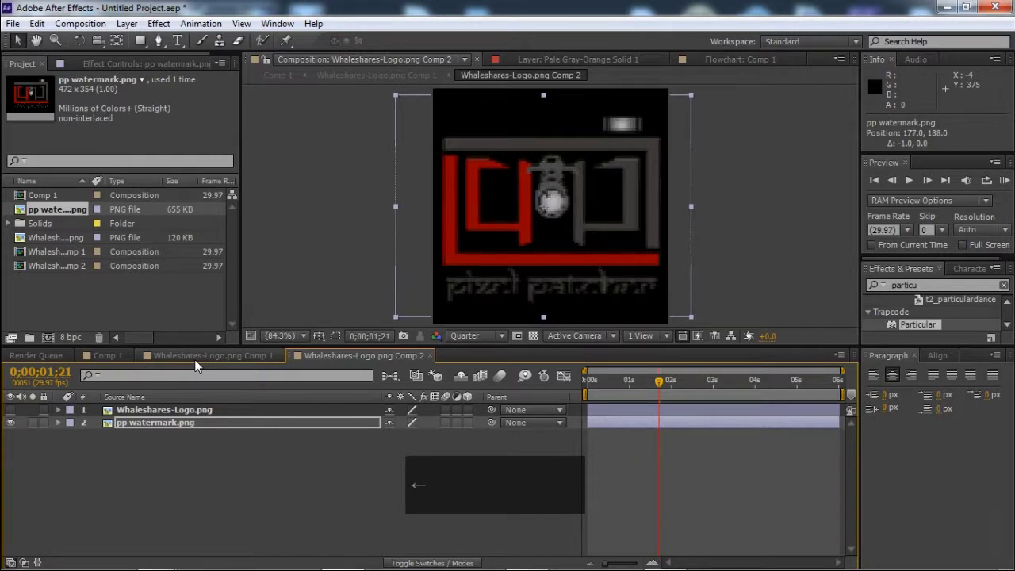
- Return to Comp 1, deselect the logo layers, and preview the watermark dissolving into particles
{"action": "left_click", "coordinate": [280, 76]}
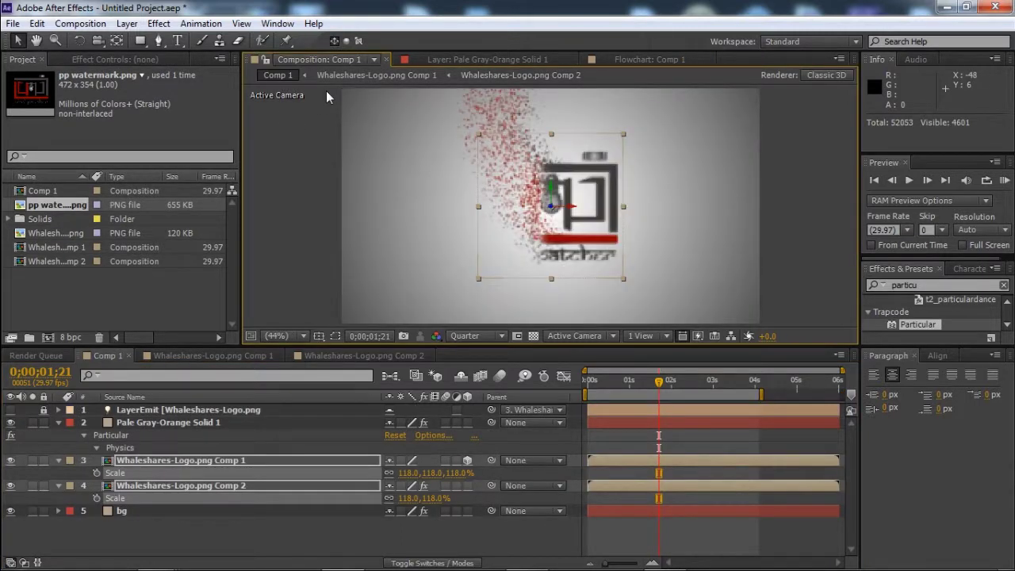
{"action": "left_click", "coordinate": [315, 283]}
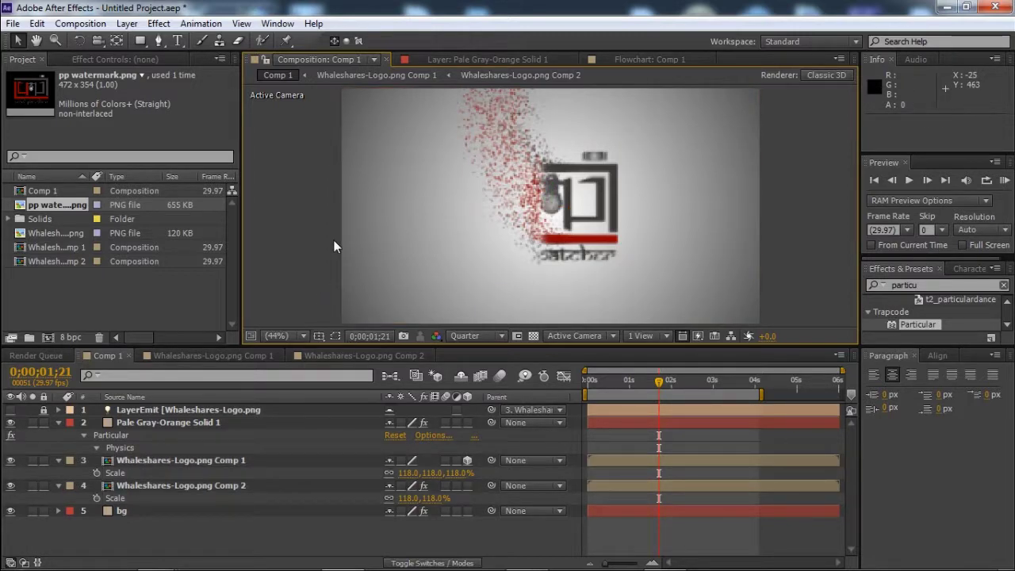
{"action": "key", "text": "space"}
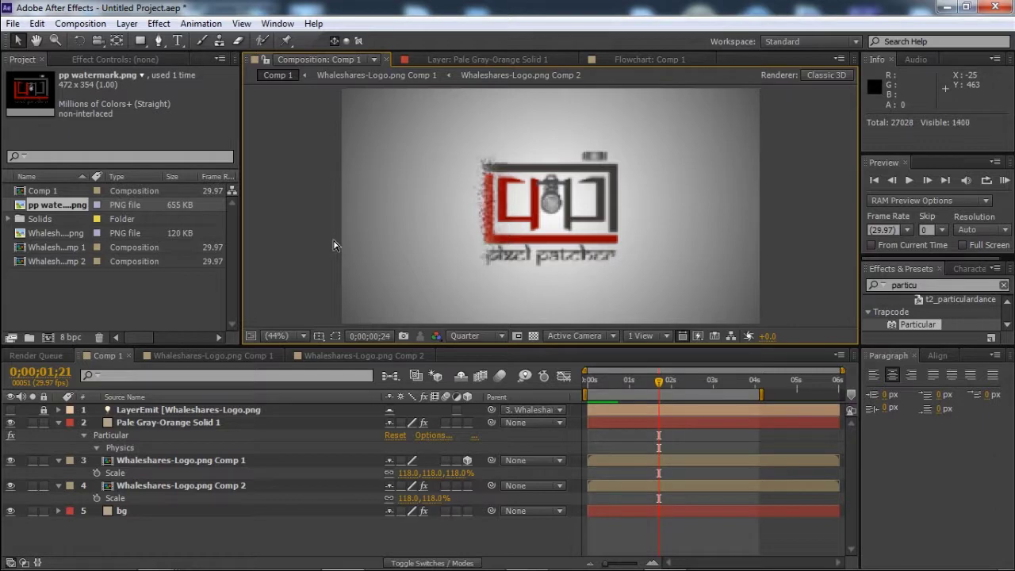